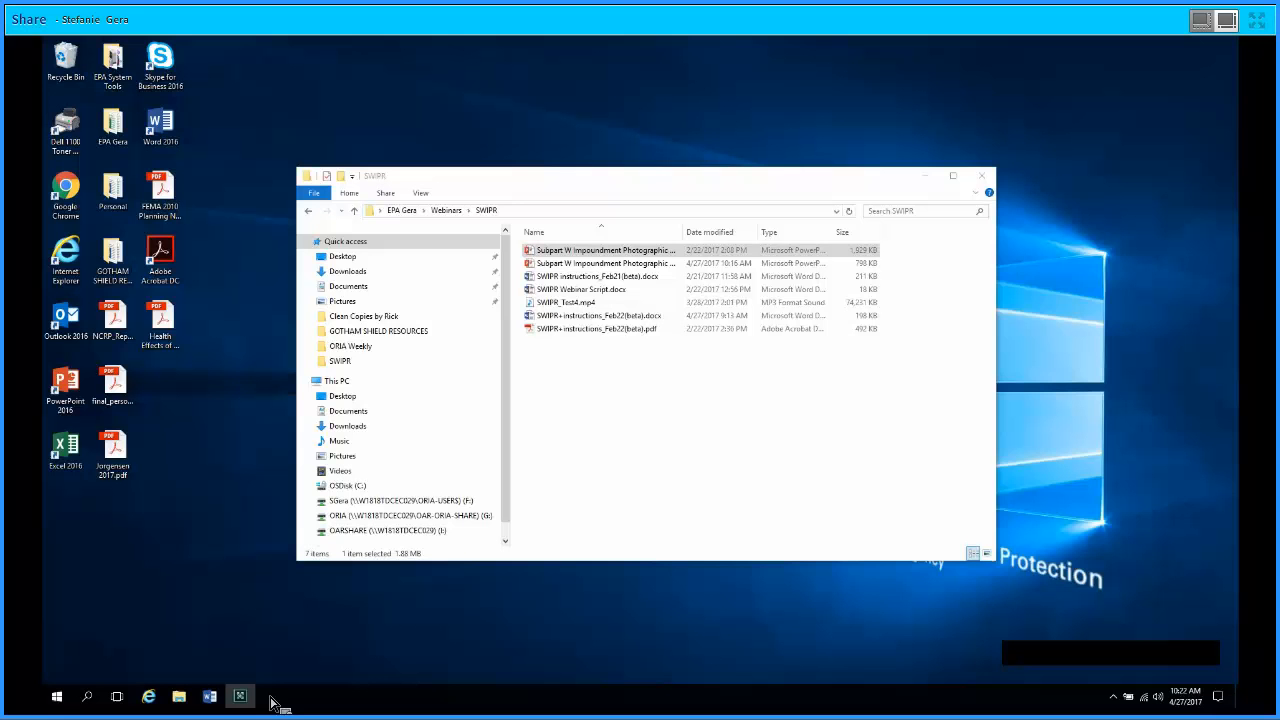
Step: Bring the Internet Explorer window with the CDX login page to the front from the taskbar
{"action": "left_click", "coordinate": [148, 696]}
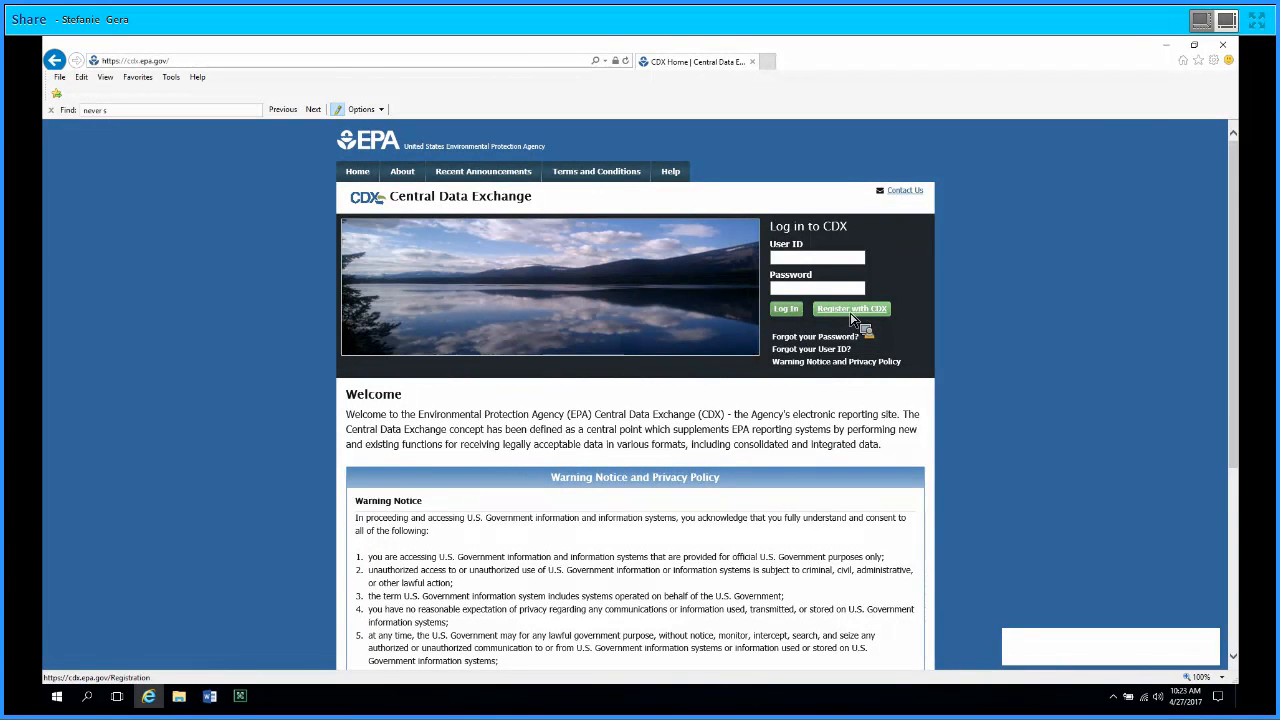
Step: Start a Register with CDX sign-up, tick 'I am this registrant' and proceed
{"action": "left_click", "coordinate": [851, 312]}
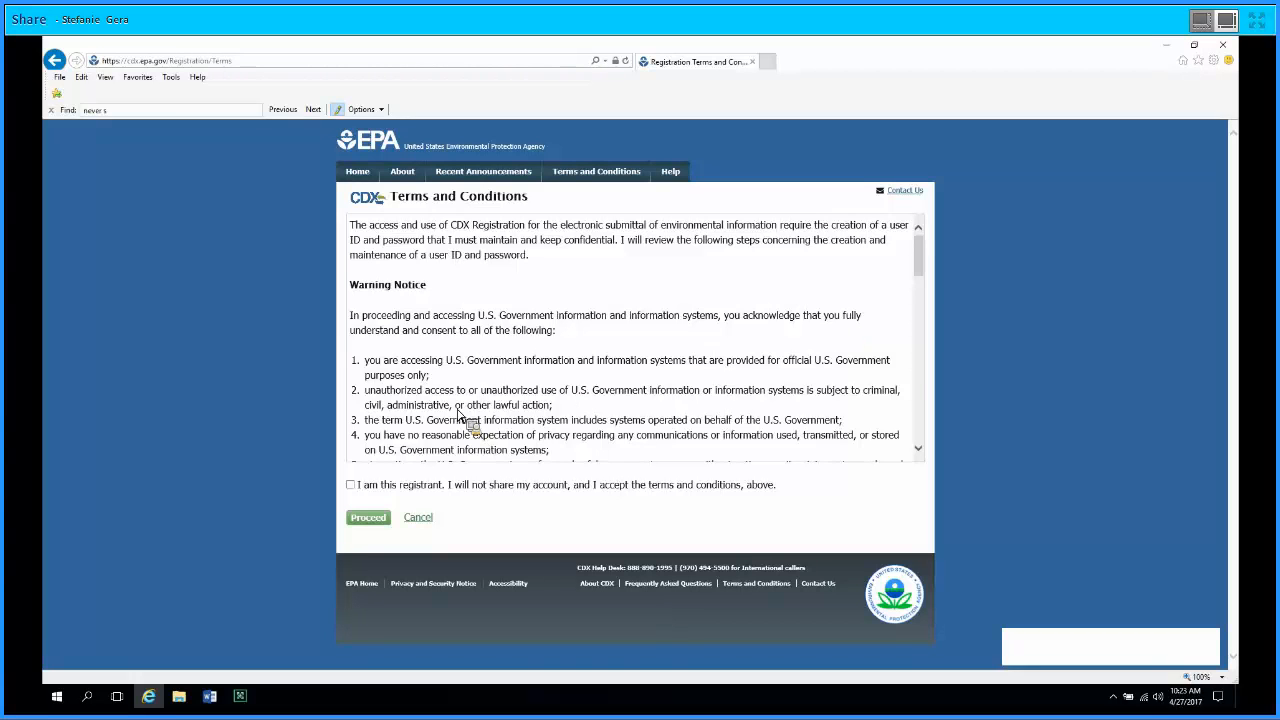
{"action": "left_click", "coordinate": [365, 485]}
{"action": "left_click", "coordinate": [369, 522]}
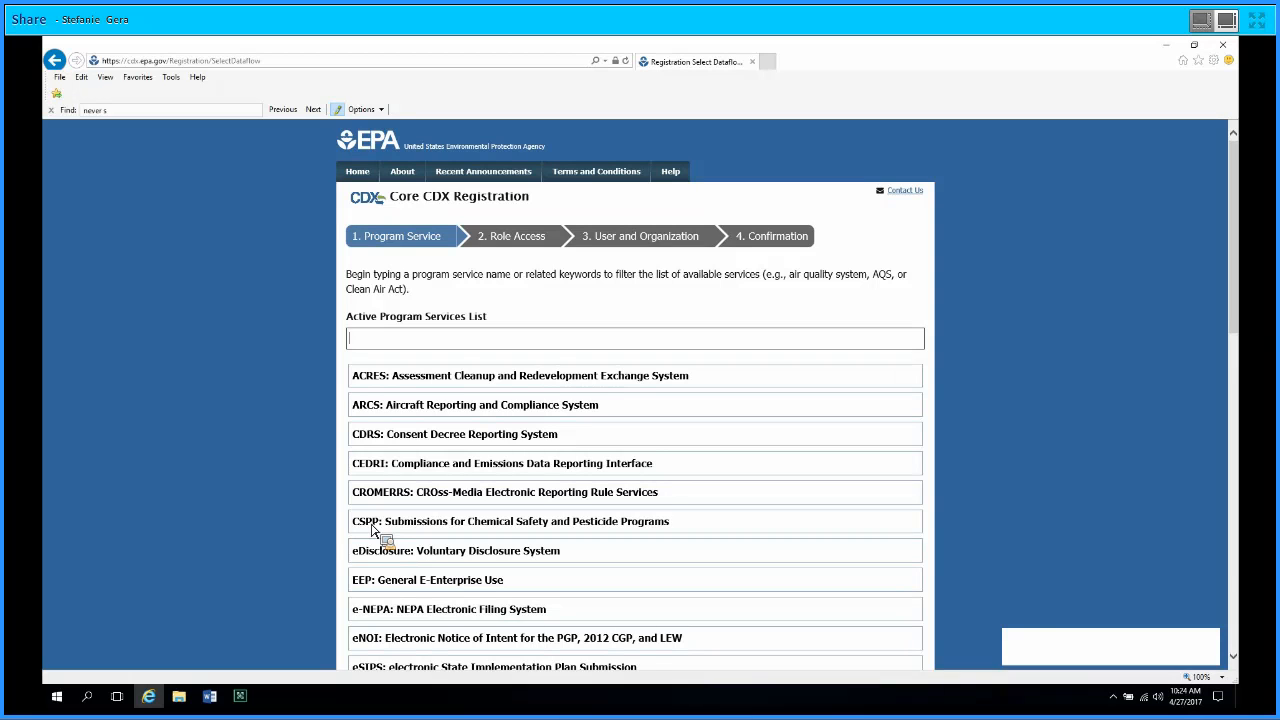
Step: Search the active program services for SWIPR
{"action": "type", "text": "SWIPR"}
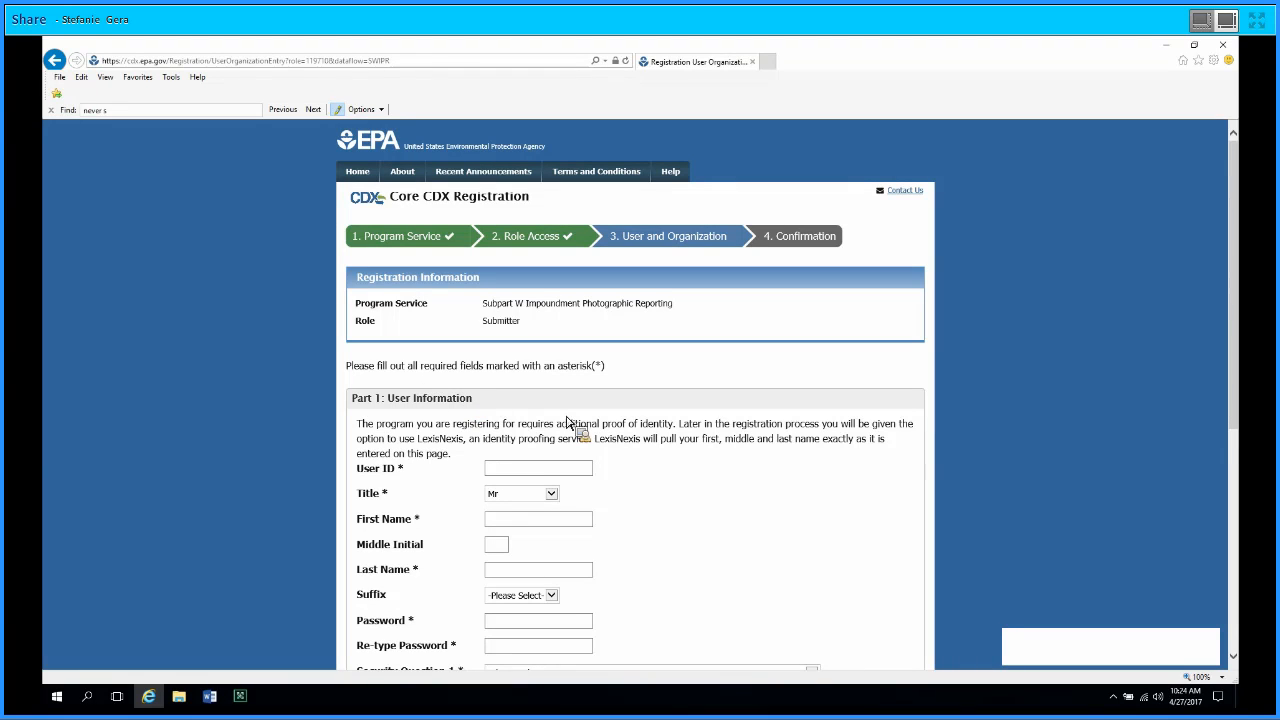
{"action": "scroll", "coordinate": [1246, 390], "scroll_direction": "down", "scroll_amount": 1}
{"action": "left_click_drag", "start_coordinate": [1237, 398], "coordinate": [1232, 418]}
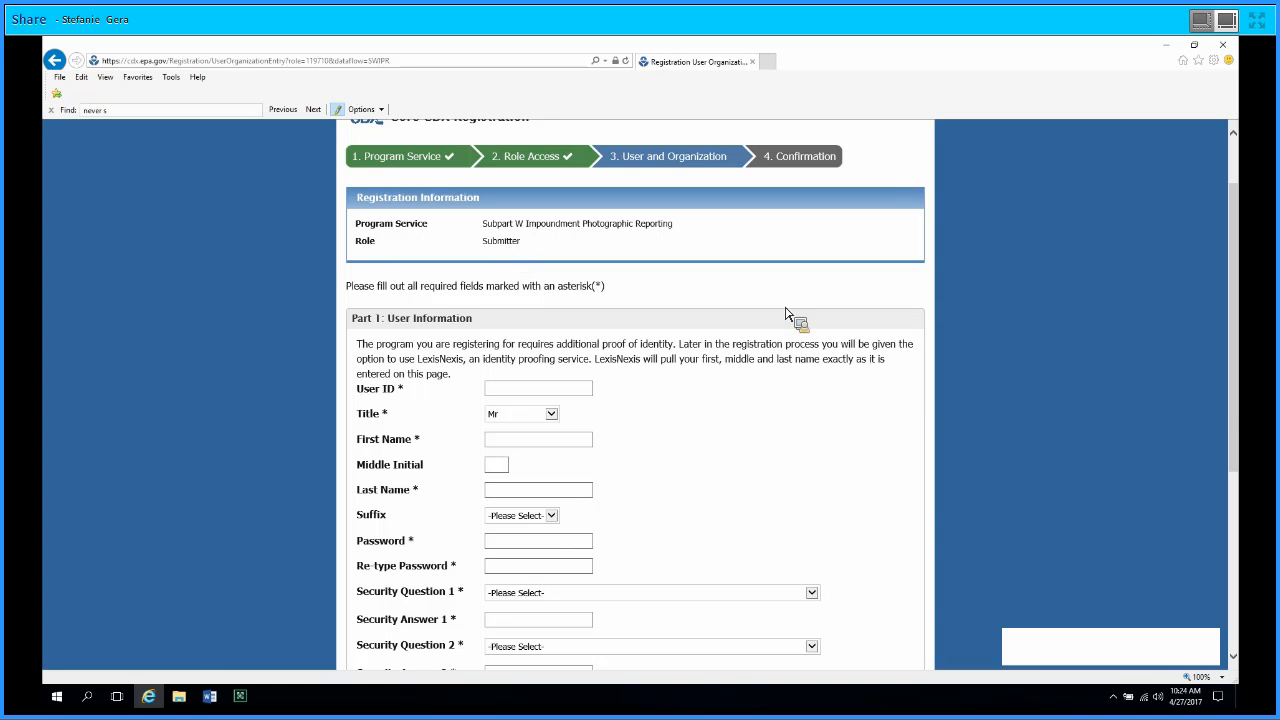
{"action": "left_click_drag", "start_coordinate": [1243, 412], "coordinate": [1240, 463]}
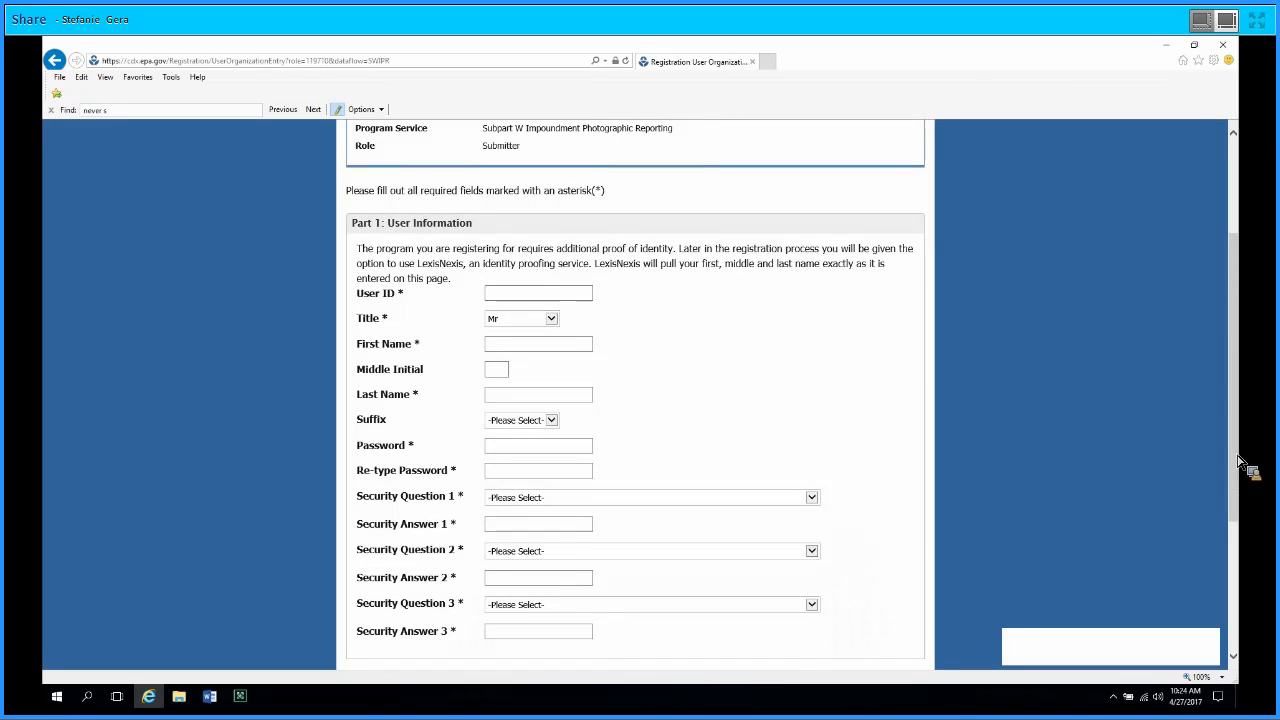
{"action": "left_click", "coordinate": [509, 297]}
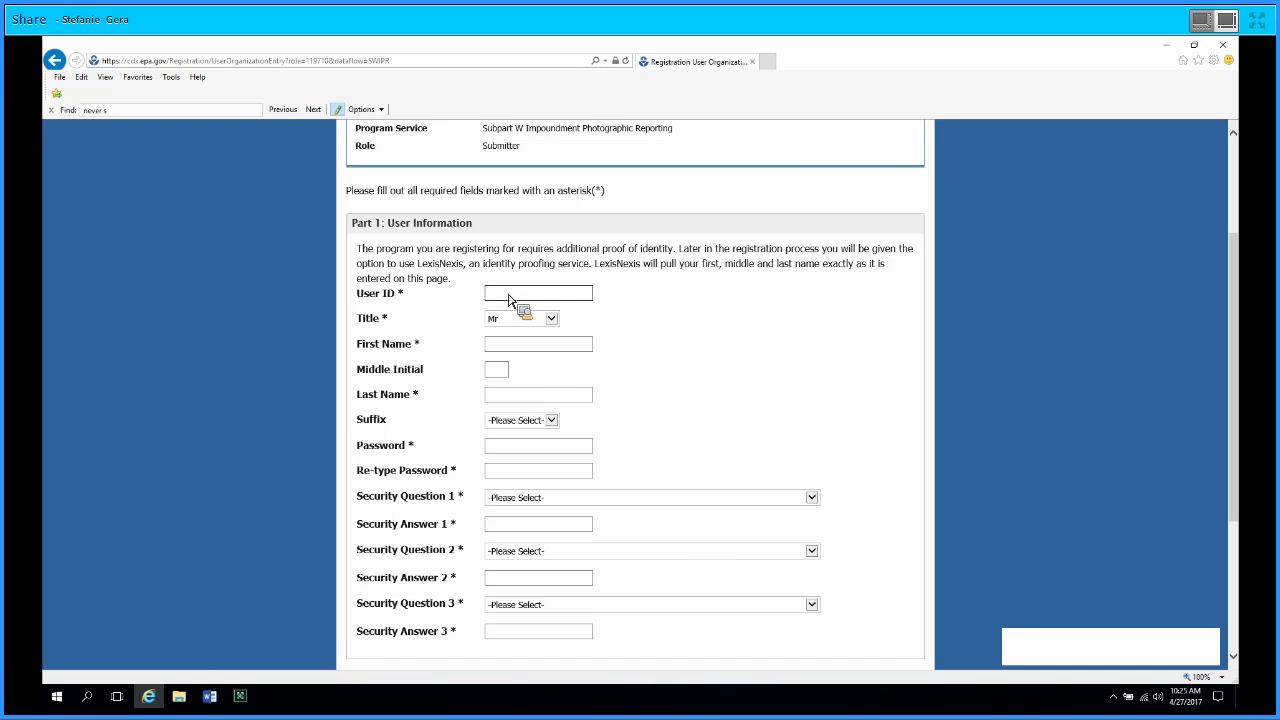
Step: Enter the user ID, title Ms, first name, middle initial and last name
{"action": "type", "text": "StefanieGTest"}
{"action": "key", "text": "Tab"}
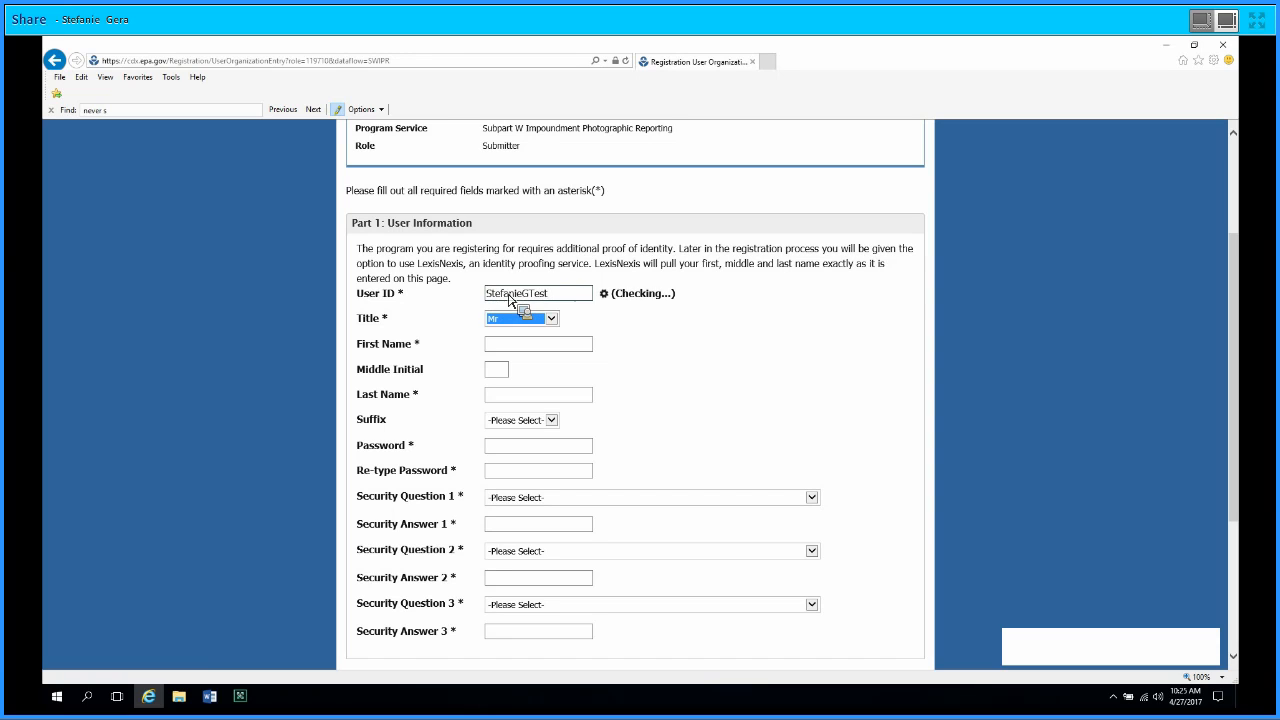
{"action": "key", "text": "Down"}
{"action": "key", "text": "Down"}
{"action": "key", "text": "Tab"}
{"action": "key", "text": "Tab"}
{"action": "key", "text": "Tab"}
{"action": "key", "text": "Tab"}
Step: Enter a longer password to replace the rejected too-short one
{"action": "key", "text": "Tab"}
{"action": "type", "text": "P"}
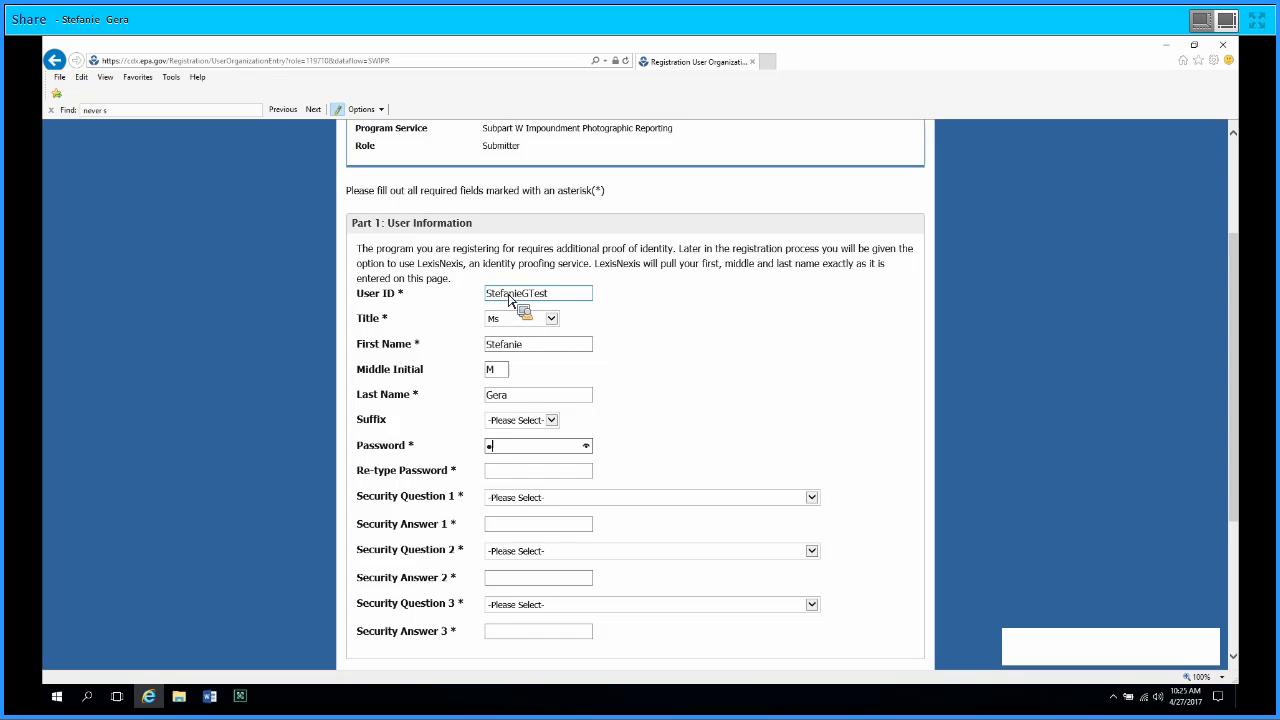
{"action": "type", "text": "assword"}
{"action": "key", "text": "Tab"}
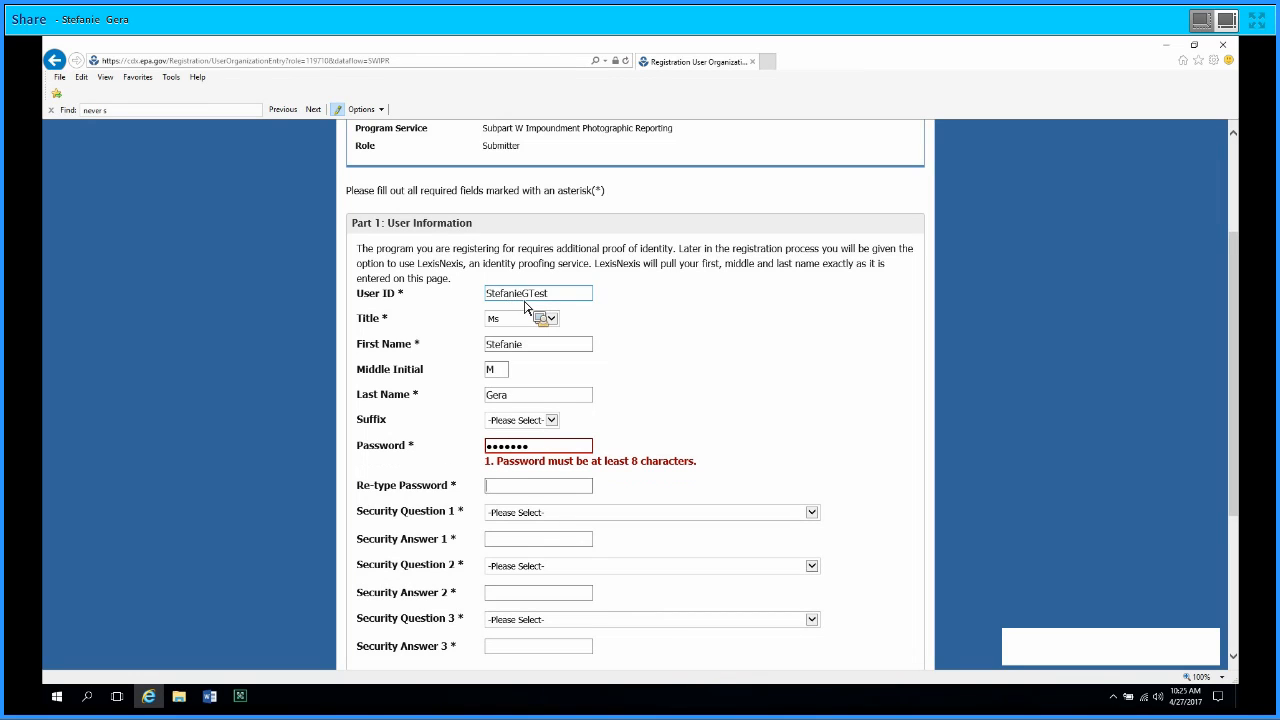
{"action": "left_click", "coordinate": [566, 448]}
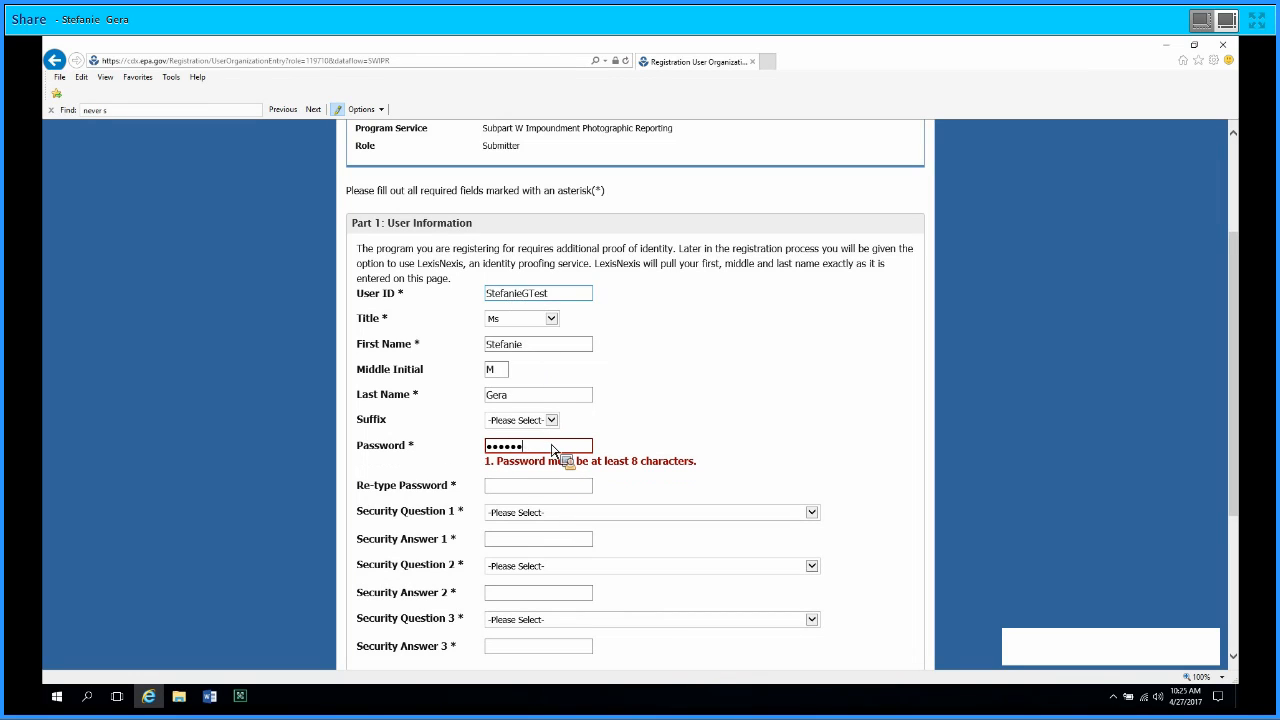
{"action": "key", "text": "BackSpace"}
{"action": "key", "text": "BackSpace"}
{"action": "key", "text": "BackSpace"}
{"action": "key", "text": "BackSpace"}
{"action": "key", "text": "BackSpace"}
{"action": "key", "text": "BackSpace"}
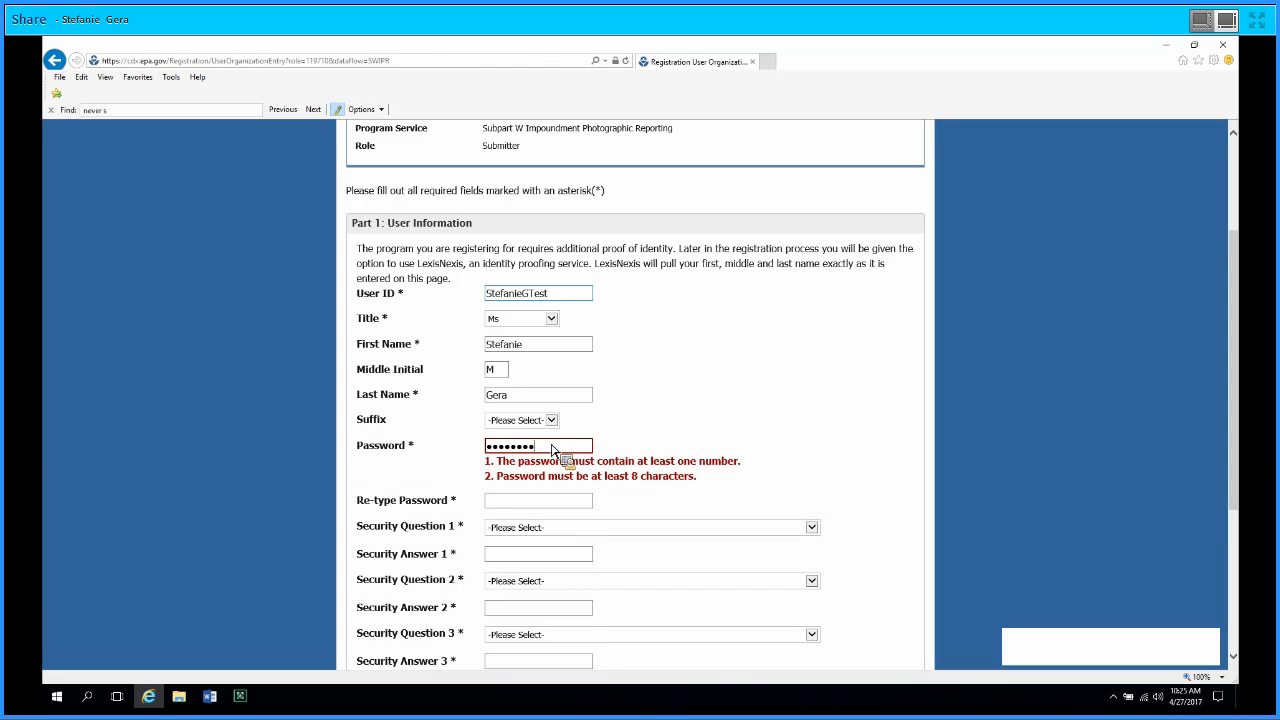
{"action": "key", "text": "Tab"}
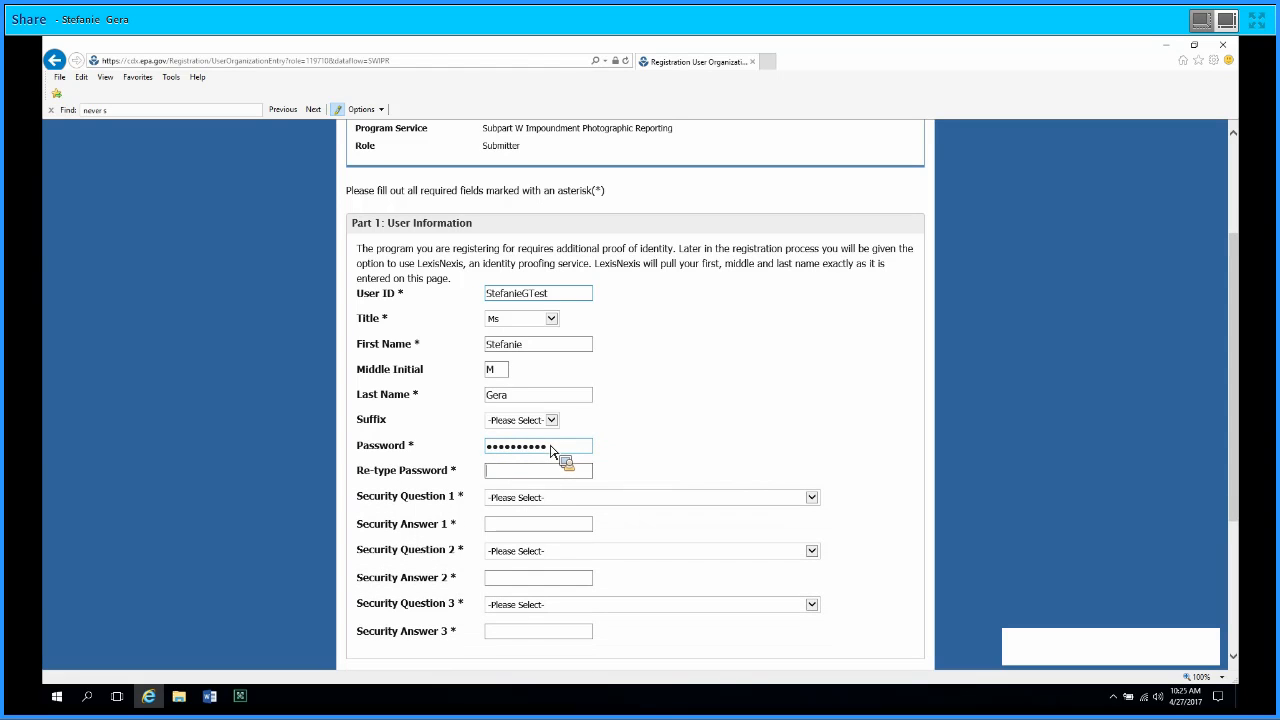
Step: Choose the childhood nickname security question and type its answer
{"action": "left_click", "coordinate": [531, 497]}
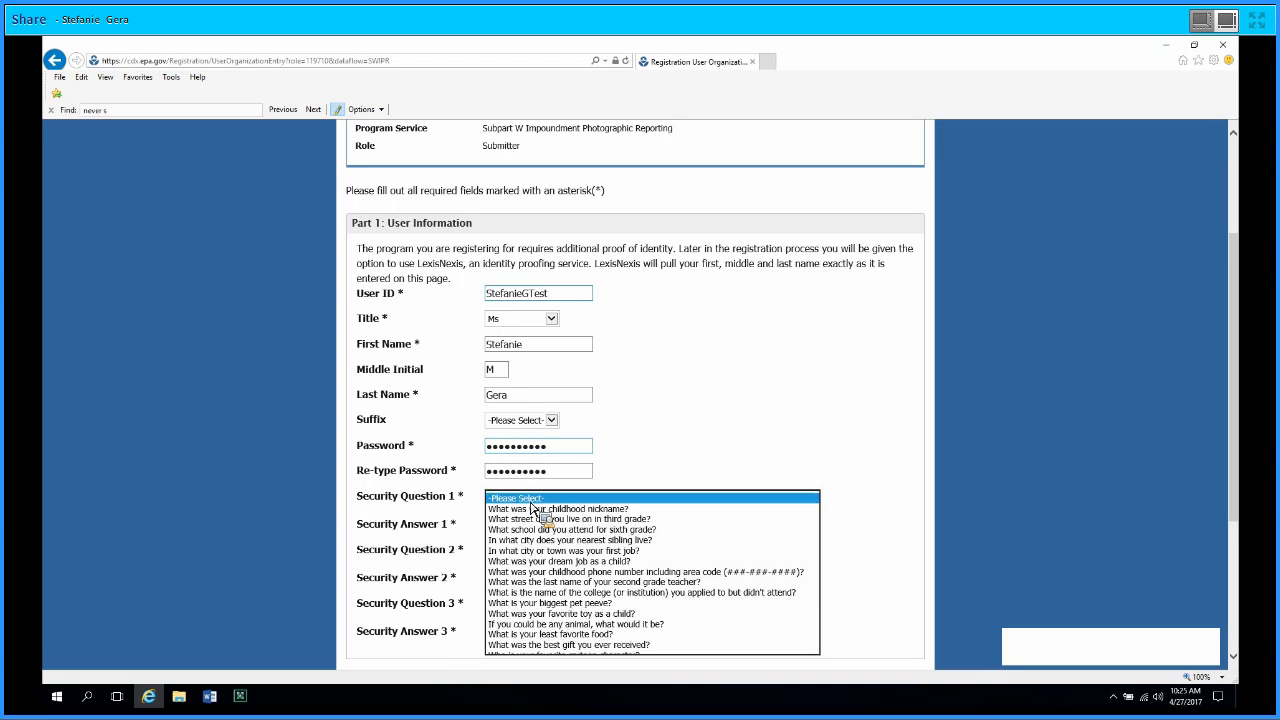
{"action": "left_click", "coordinate": [528, 521]}
{"action": "left_click", "coordinate": [528, 523]}
Step: Choose the third-grade street and unattended-college questions and answer both
{"action": "left_click", "coordinate": [518, 550]}
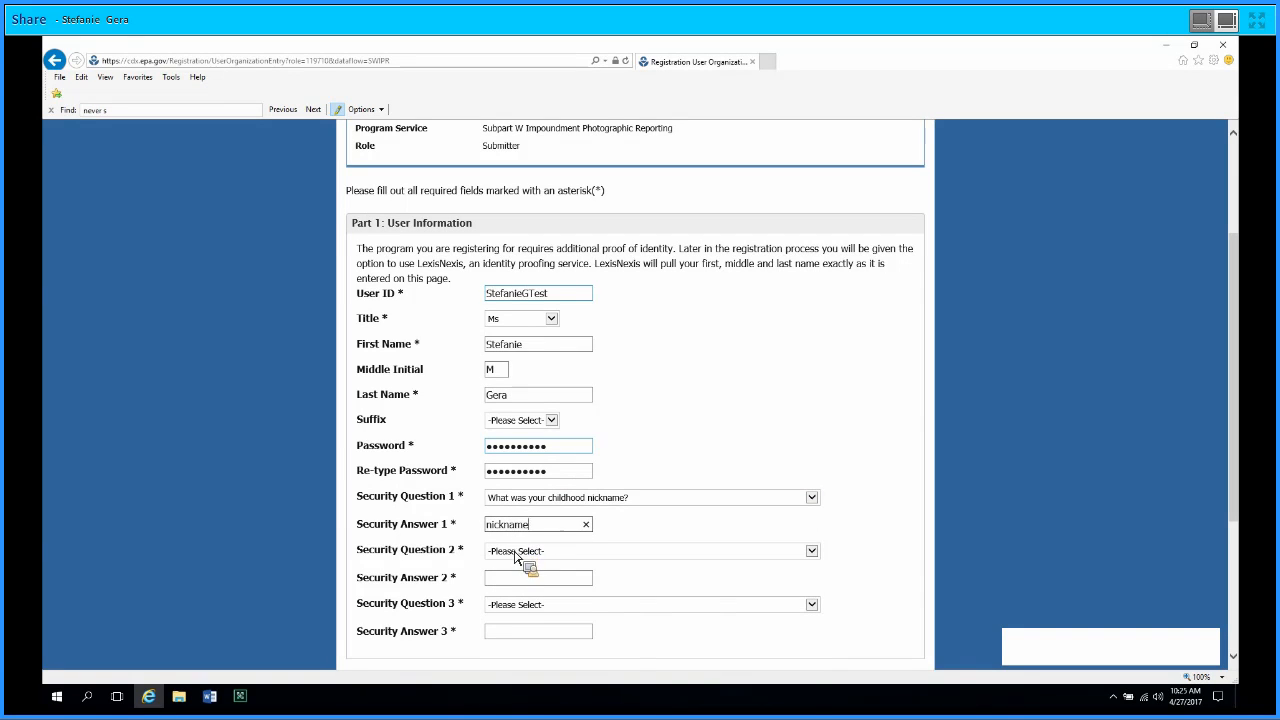
{"action": "left_click", "coordinate": [566, 531]}
{"action": "left_click", "coordinate": [519, 583]}
{"action": "left_click", "coordinate": [519, 605]}
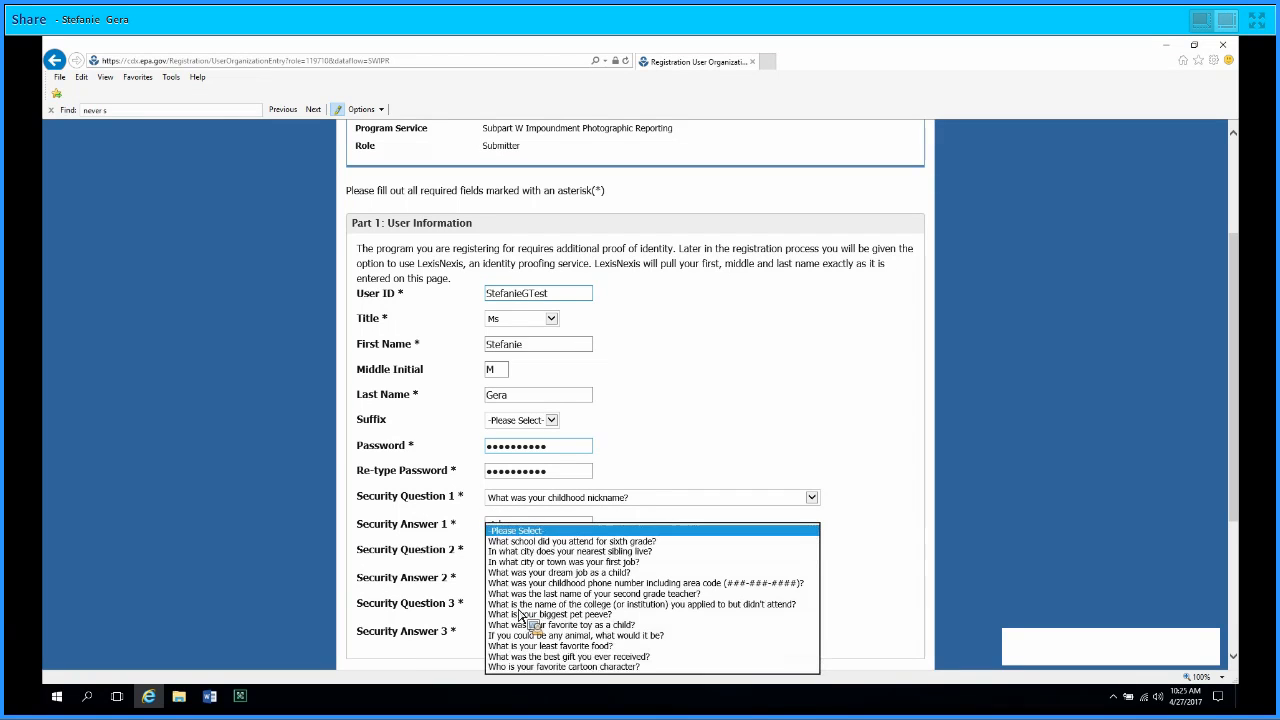
{"action": "left_click", "coordinate": [545, 604]}
{"action": "left_click", "coordinate": [527, 631]}
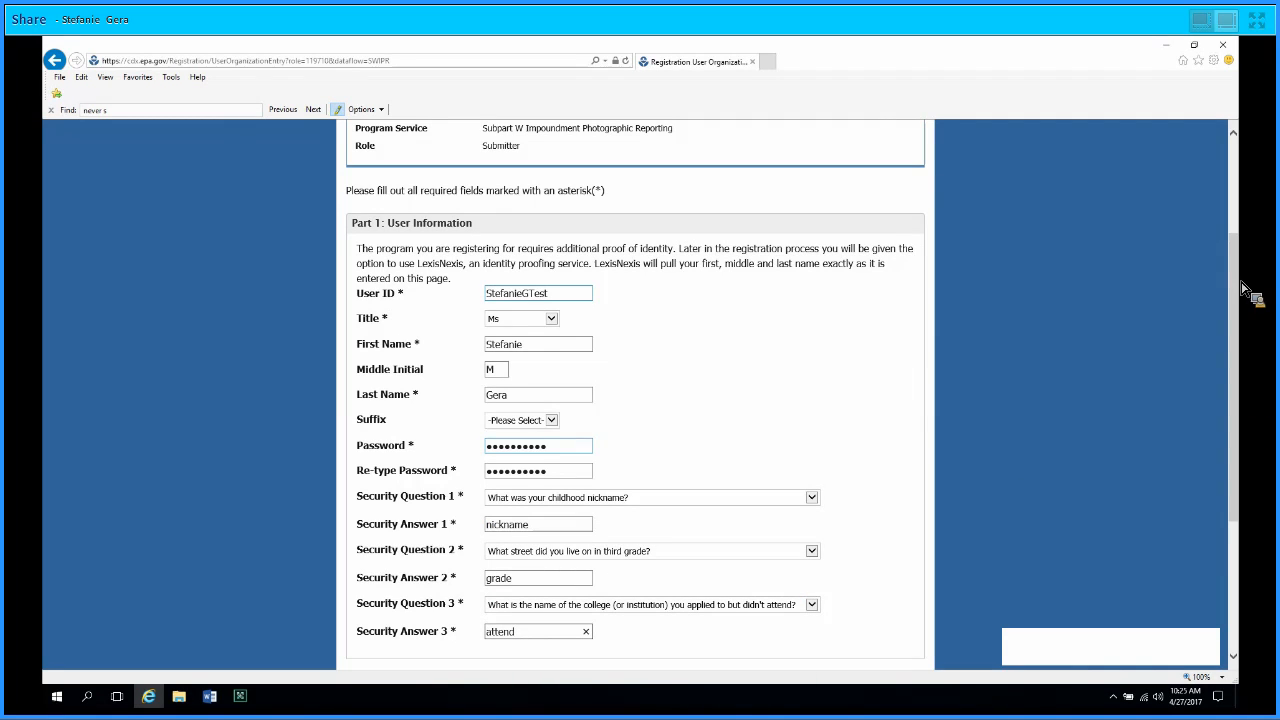
{"action": "scroll", "coordinate": [1243, 289], "scroll_direction": "down", "scroll_amount": 3}
{"action": "scroll", "coordinate": [1230, 410], "scroll_direction": "down", "scroll_amount": 2}
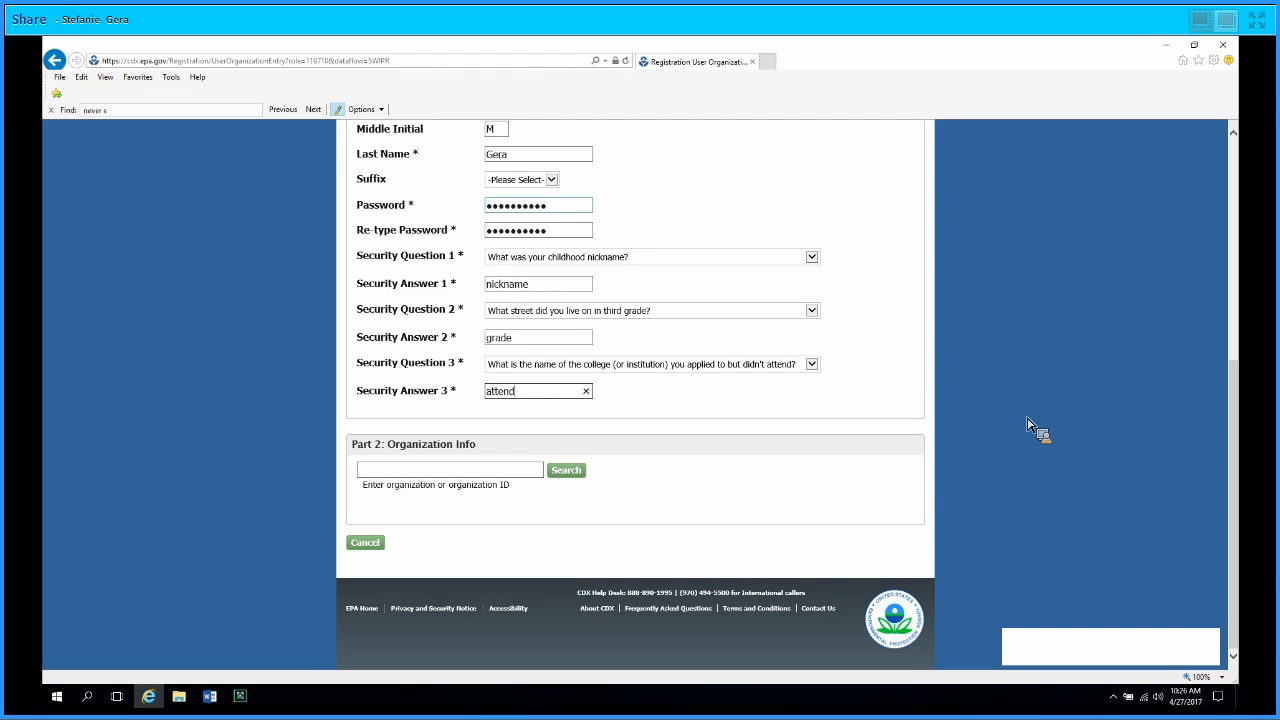
Step: Search organizations for the test organization's name, then for 'Epa'
{"action": "left_click", "coordinate": [405, 474]}
{"action": "type", "text": "Stef"}
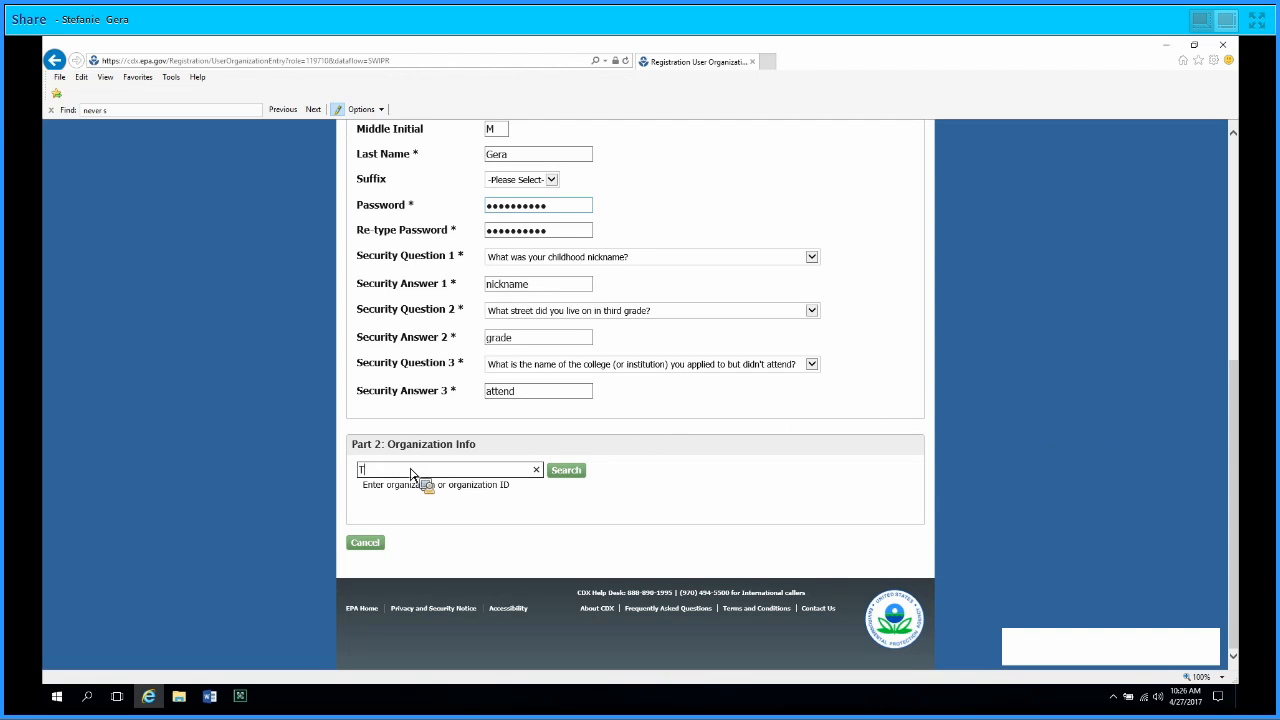
{"action": "type", "text": "anie Test"}
{"action": "left_click", "coordinate": [566, 471]}
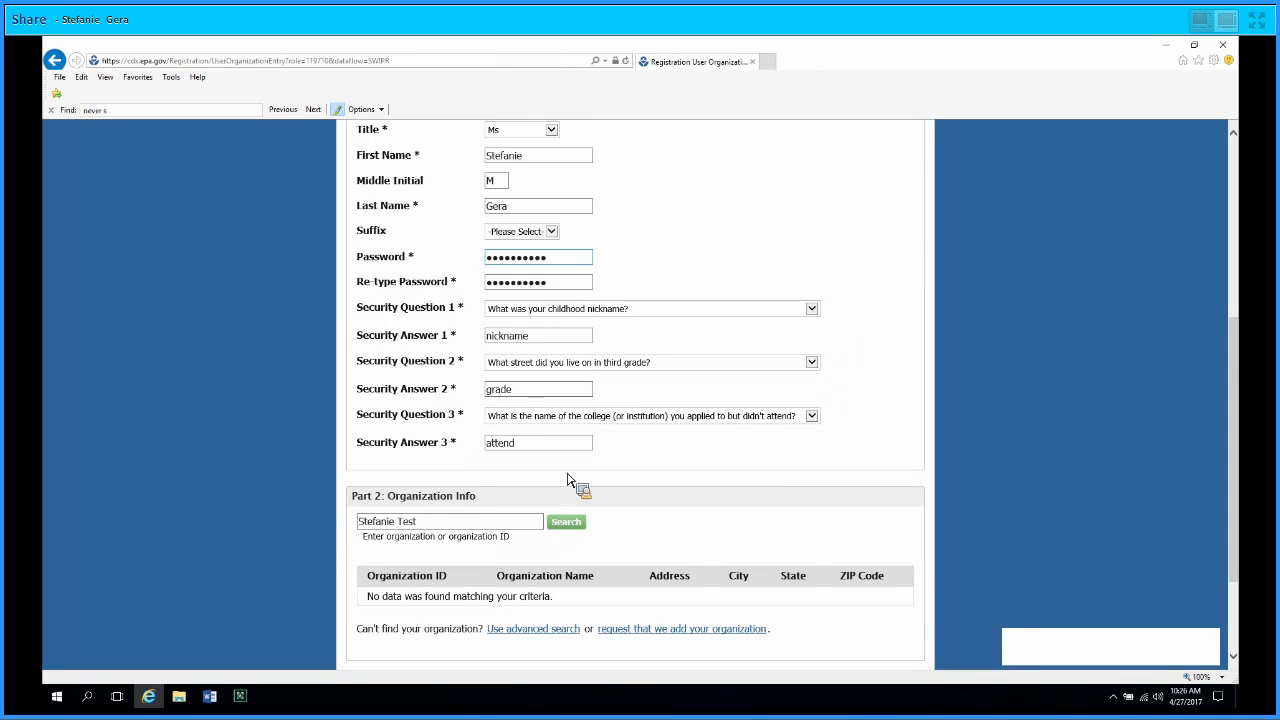
{"action": "triple_click", "coordinate": [434, 529]}
{"action": "type", "text": "E"}
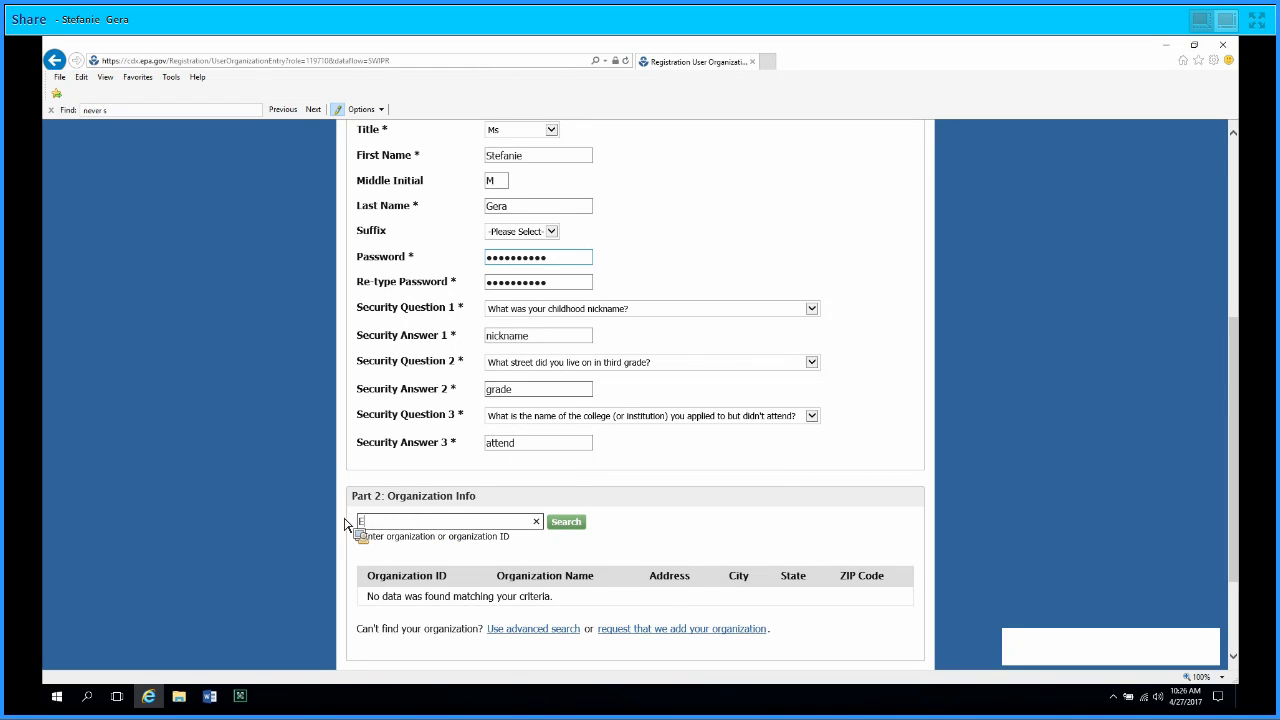
{"action": "type", "text": "pa"}
{"action": "left_click", "coordinate": [569, 527]}
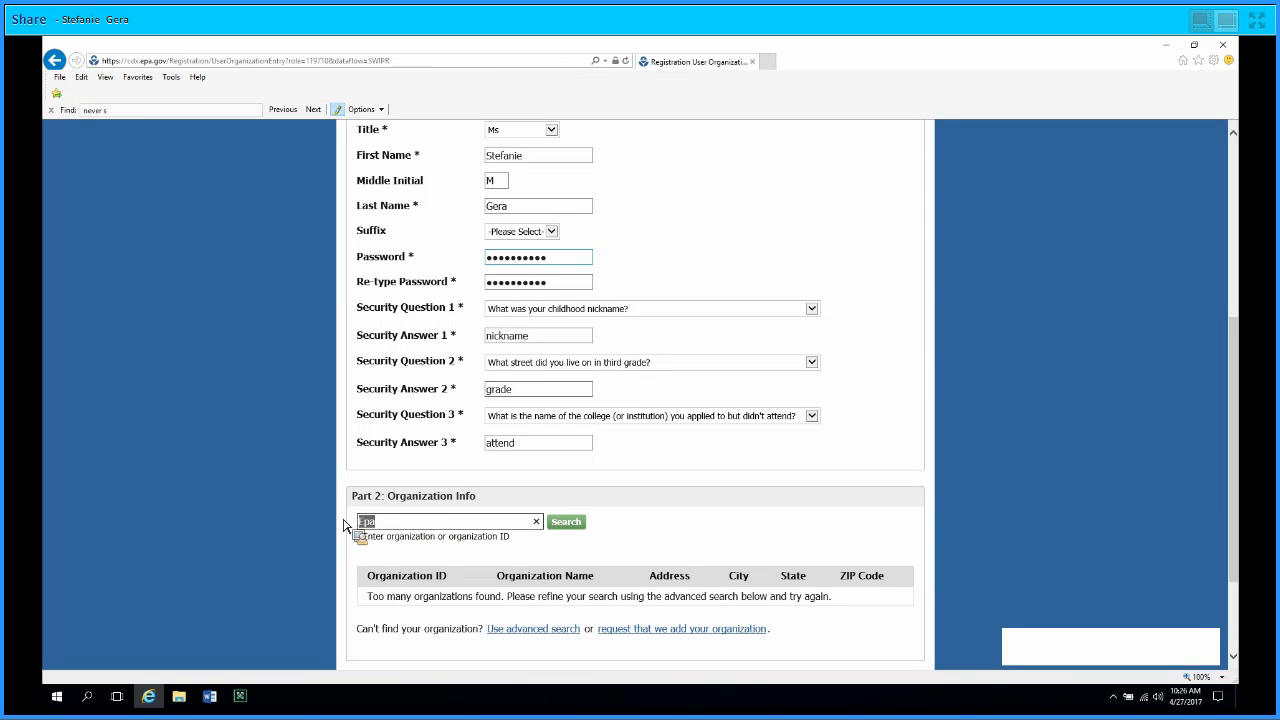
Step: Search for 'Epa HQ', then for 'Environmental Protection Agency'
{"action": "type", "text": "HQ"}
{"action": "key", "text": "Return"}
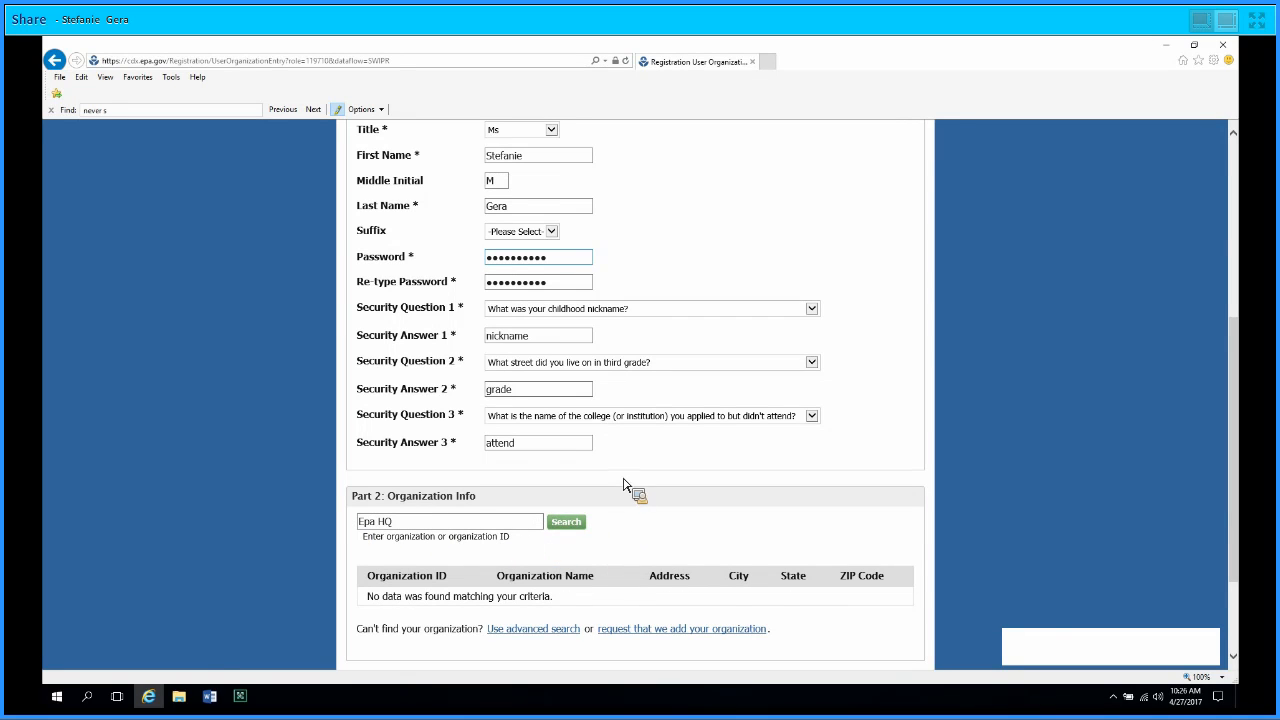
{"action": "left_click_drag", "start_coordinate": [443, 529], "coordinate": [343, 532]}
{"action": "type", "text": "E"}
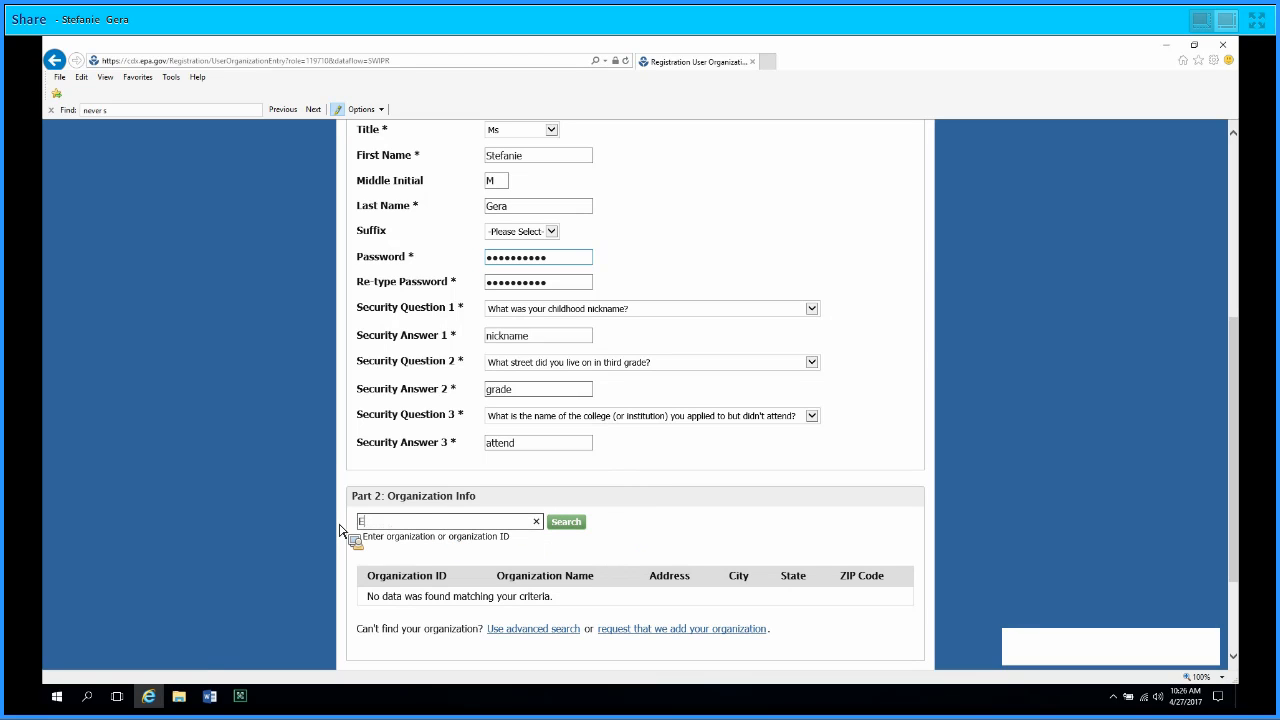
{"action": "type", "text": "nvironmental Protection Agency"}
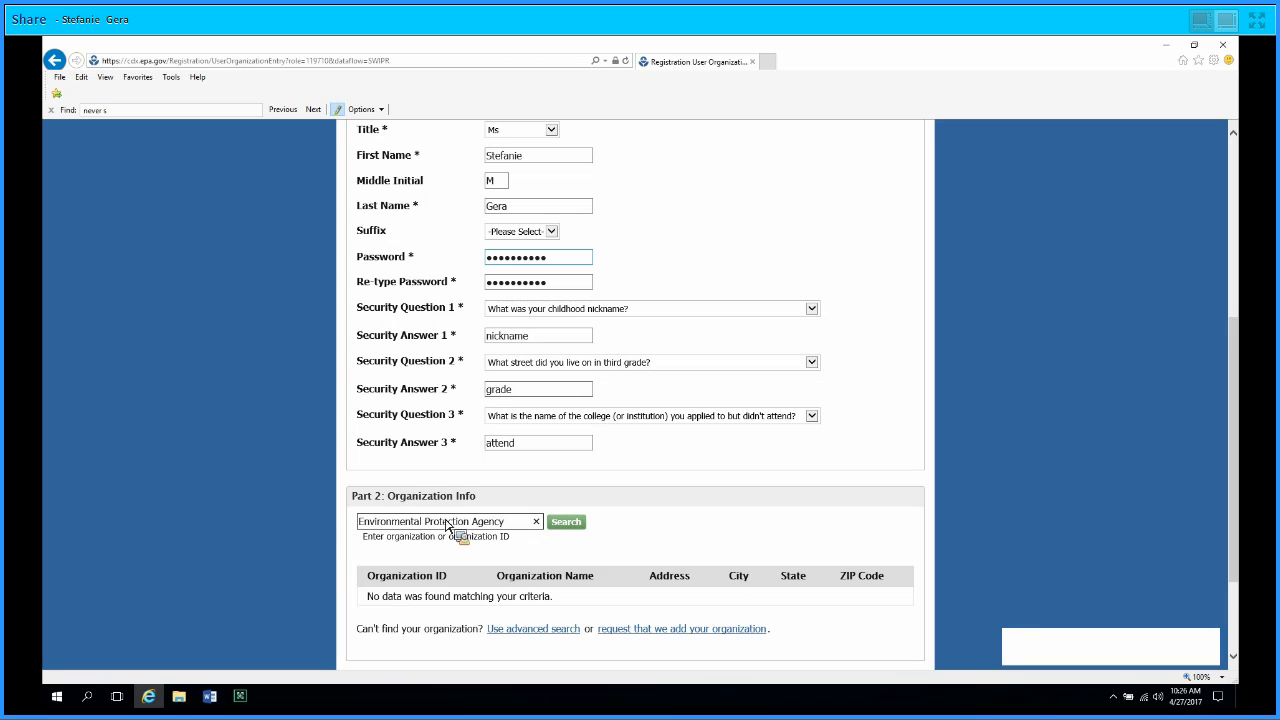
{"action": "left_click", "coordinate": [559, 527]}
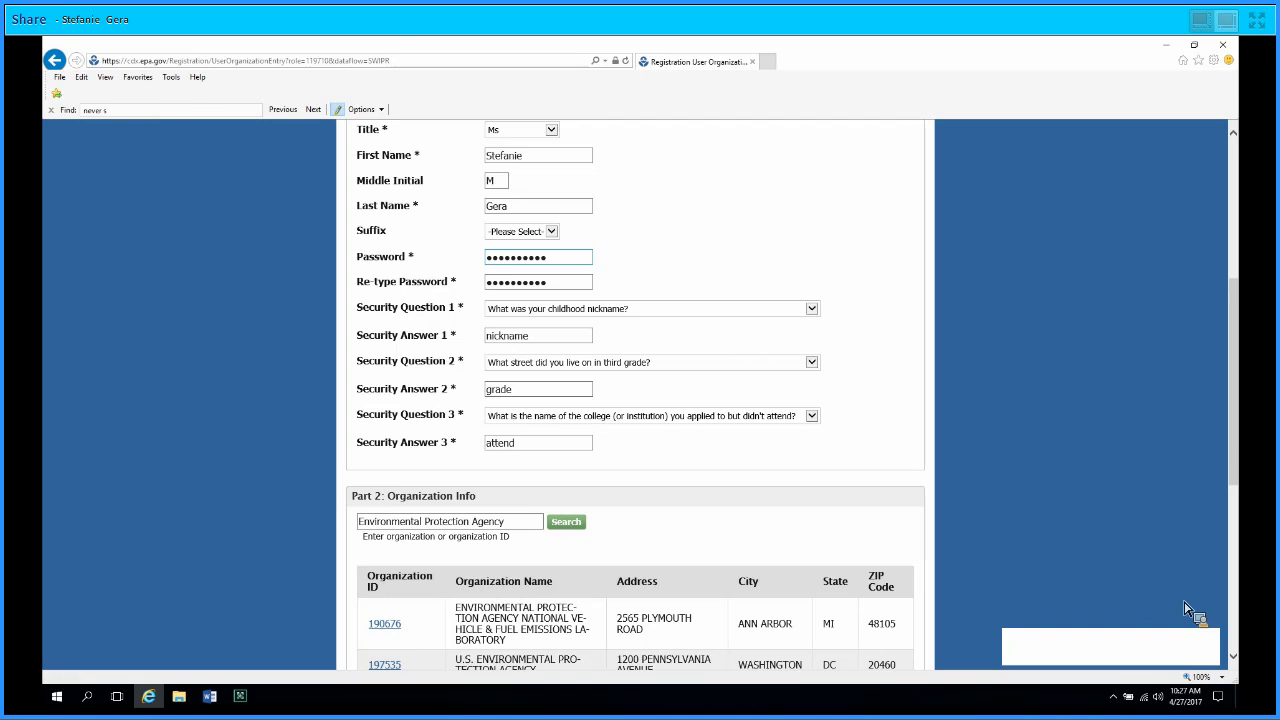
{"action": "left_click_drag", "start_coordinate": [1241, 455], "coordinate": [1232, 612]}
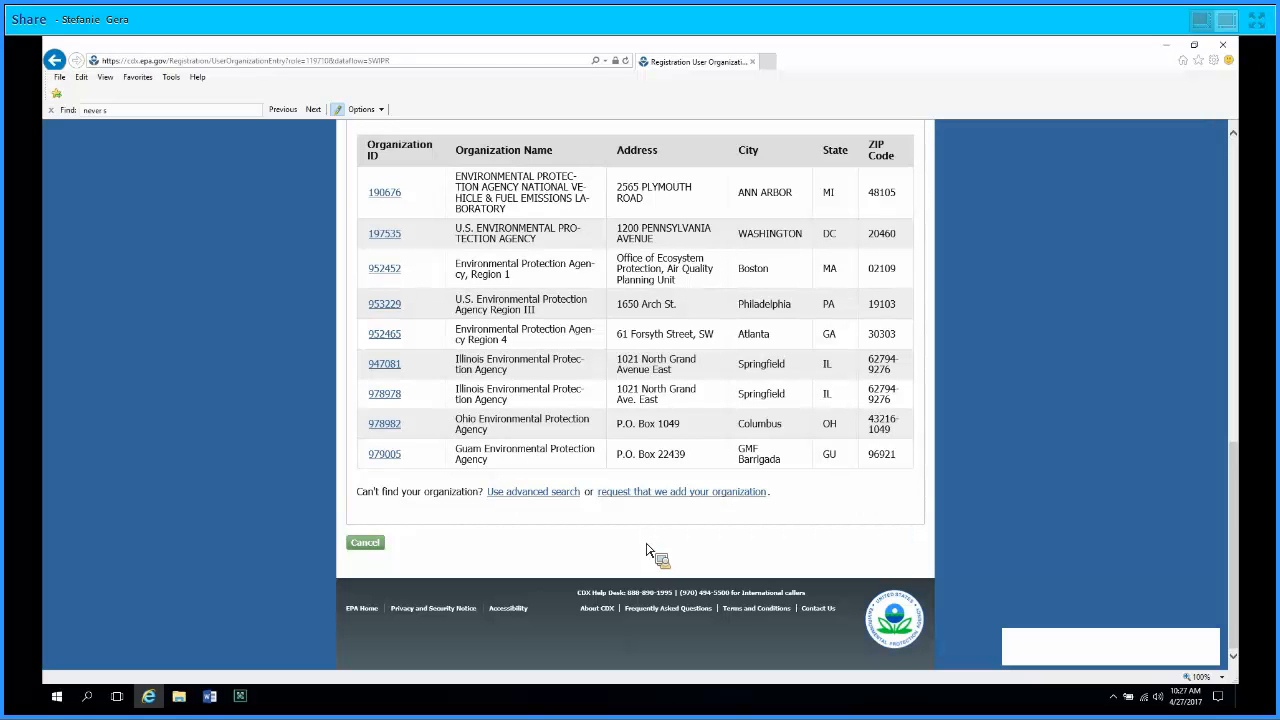
{"action": "scroll", "coordinate": [1240, 497], "scroll_direction": "up", "scroll_amount": 3}
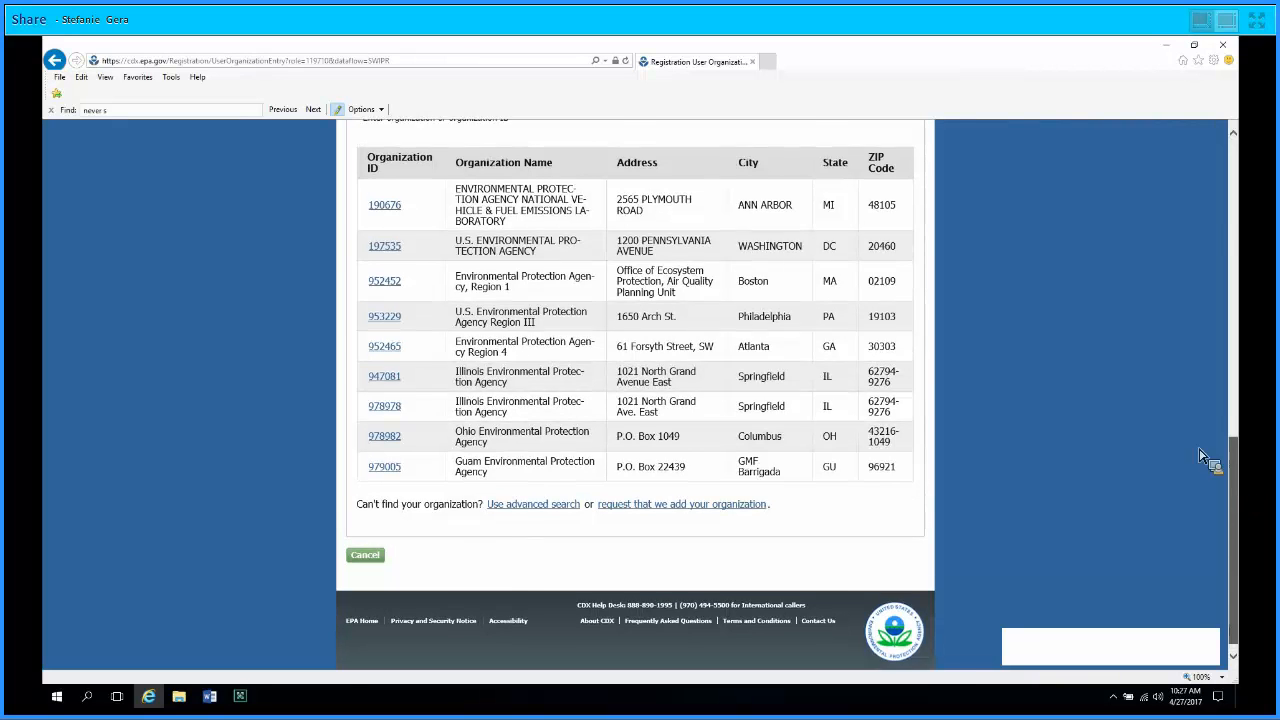
Step: Search again for the test organization's name and scroll through the empty results
{"action": "triple_click", "coordinate": [524, 410]}
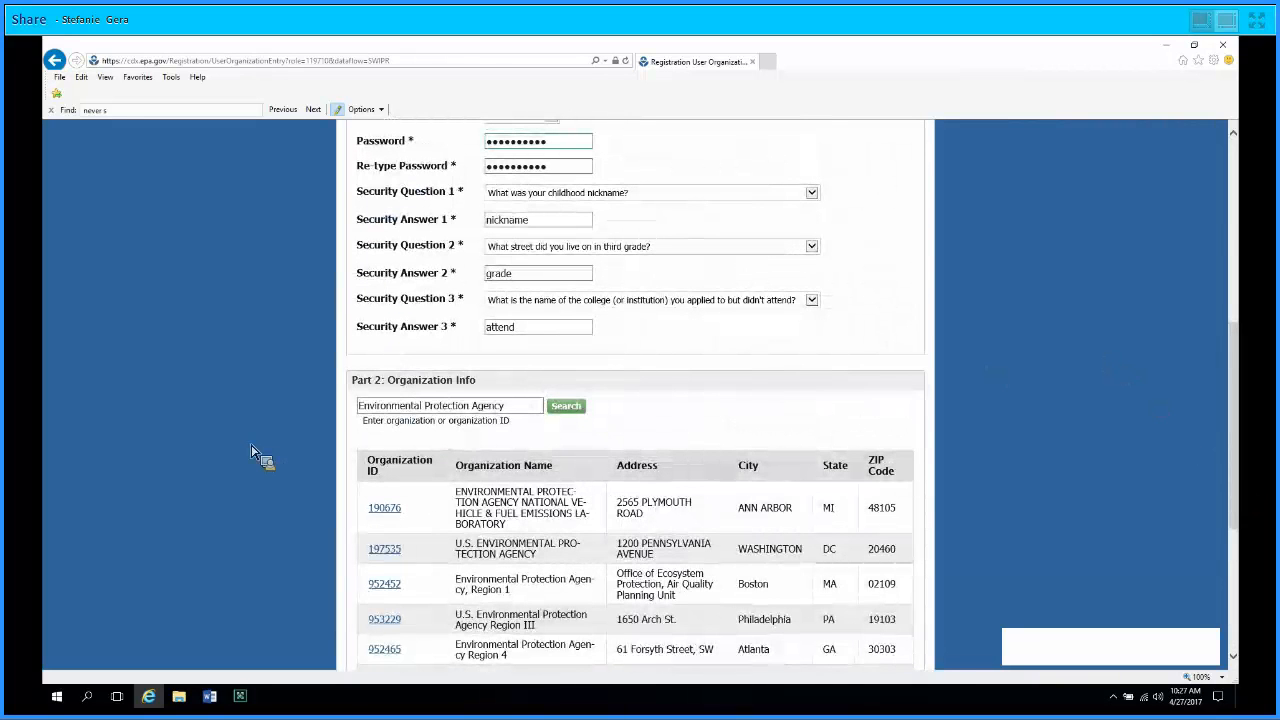
{"action": "type", "text": "Stefanie Test"}
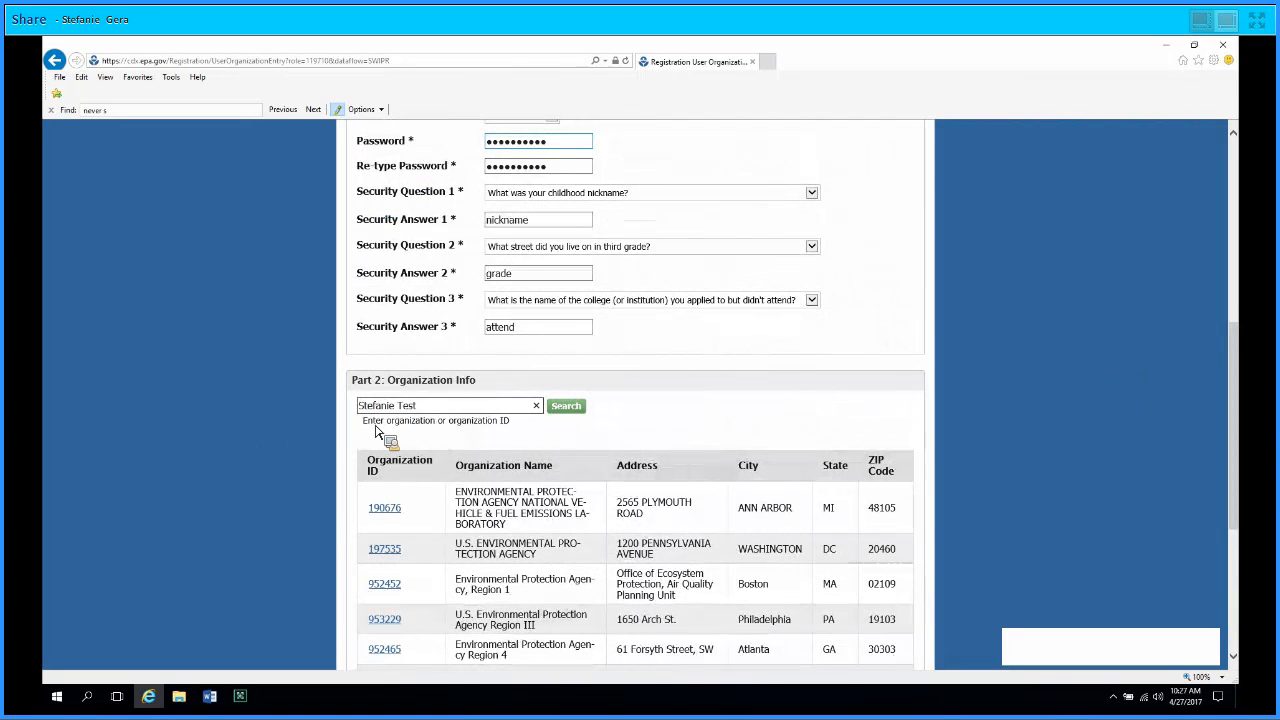
{"action": "left_click", "coordinate": [568, 407]}
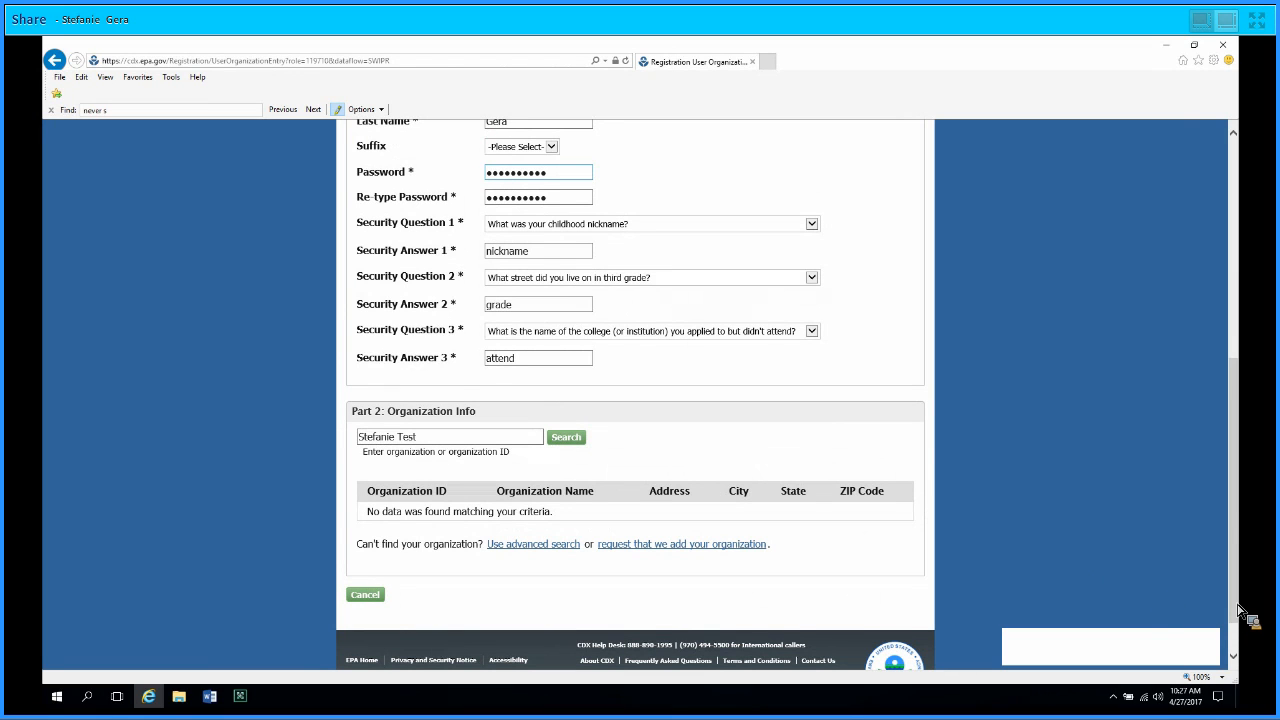
{"action": "scroll", "coordinate": [967, 600], "scroll_direction": "down", "scroll_amount": 1}
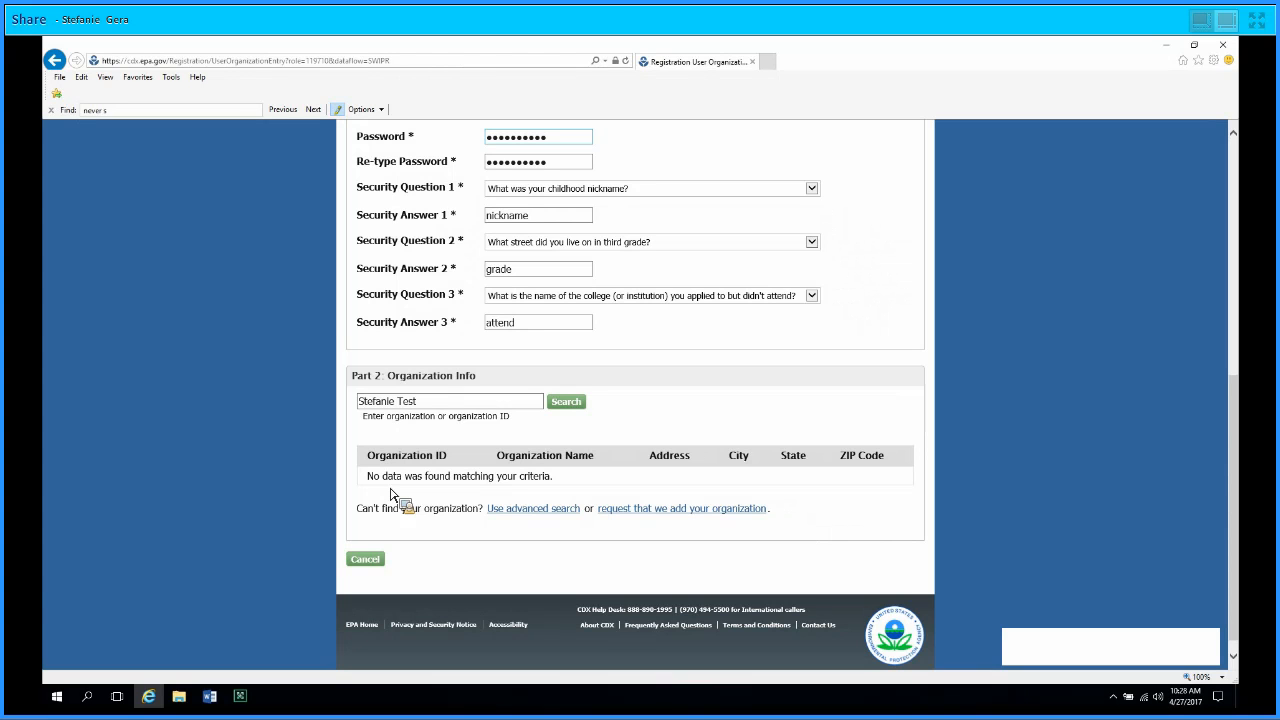
{"action": "left_click_drag", "start_coordinate": [1243, 495], "coordinate": [1240, 465]}
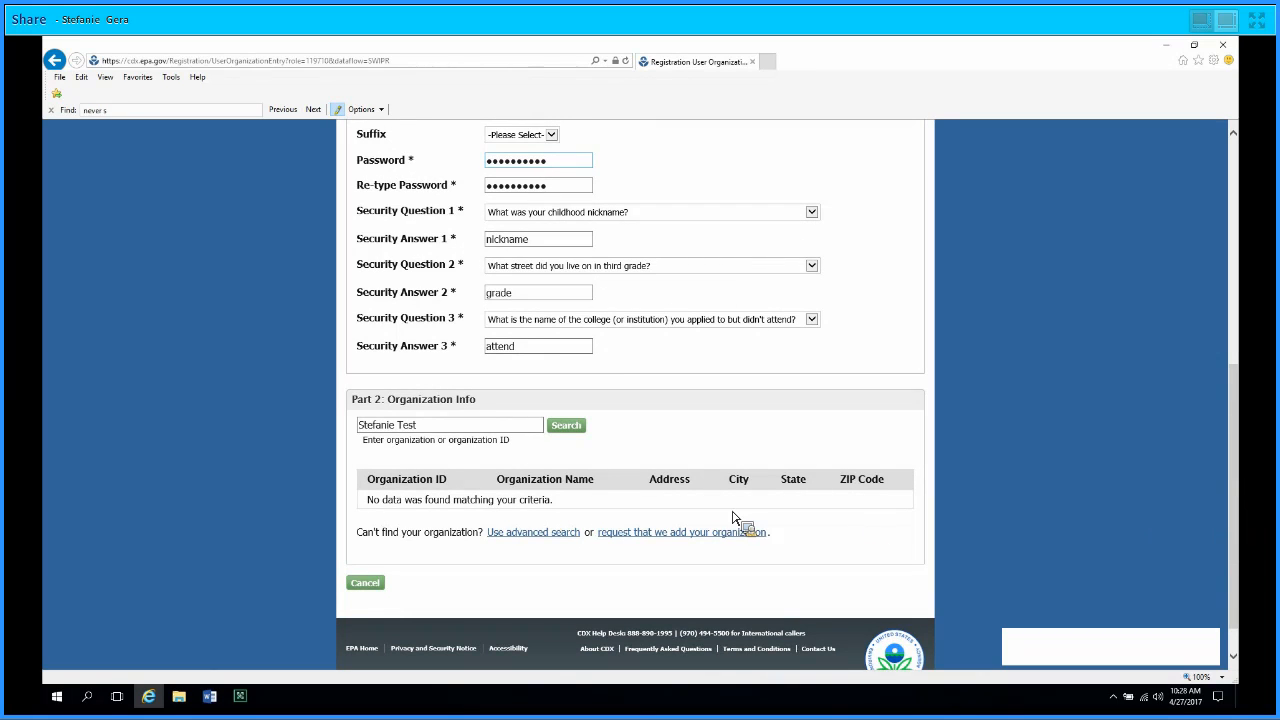
Step: Request a new organization and enter the test organization's name as Organization Name
{"action": "left_click", "coordinate": [655, 533]}
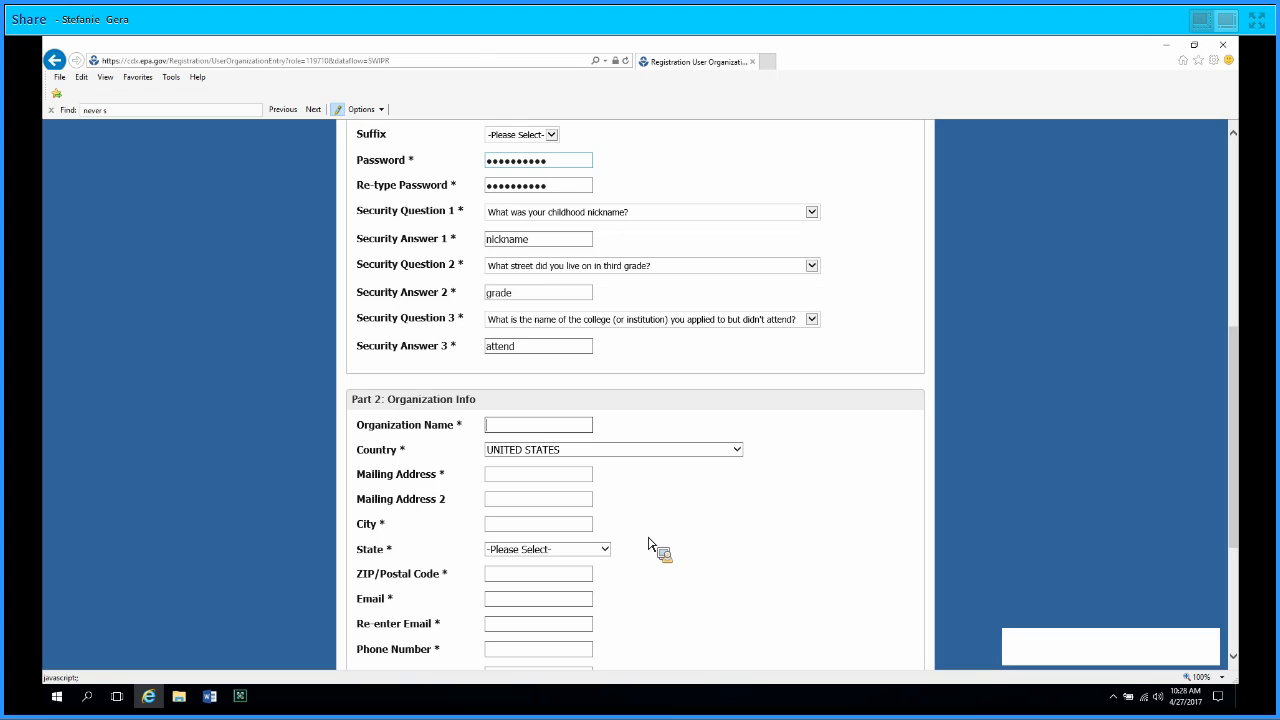
{"action": "left_click", "coordinate": [531, 428]}
{"action": "type", "text": "Stefanie Test"}
{"action": "key", "text": "Tab"}
{"action": "key", "text": "Tab"}
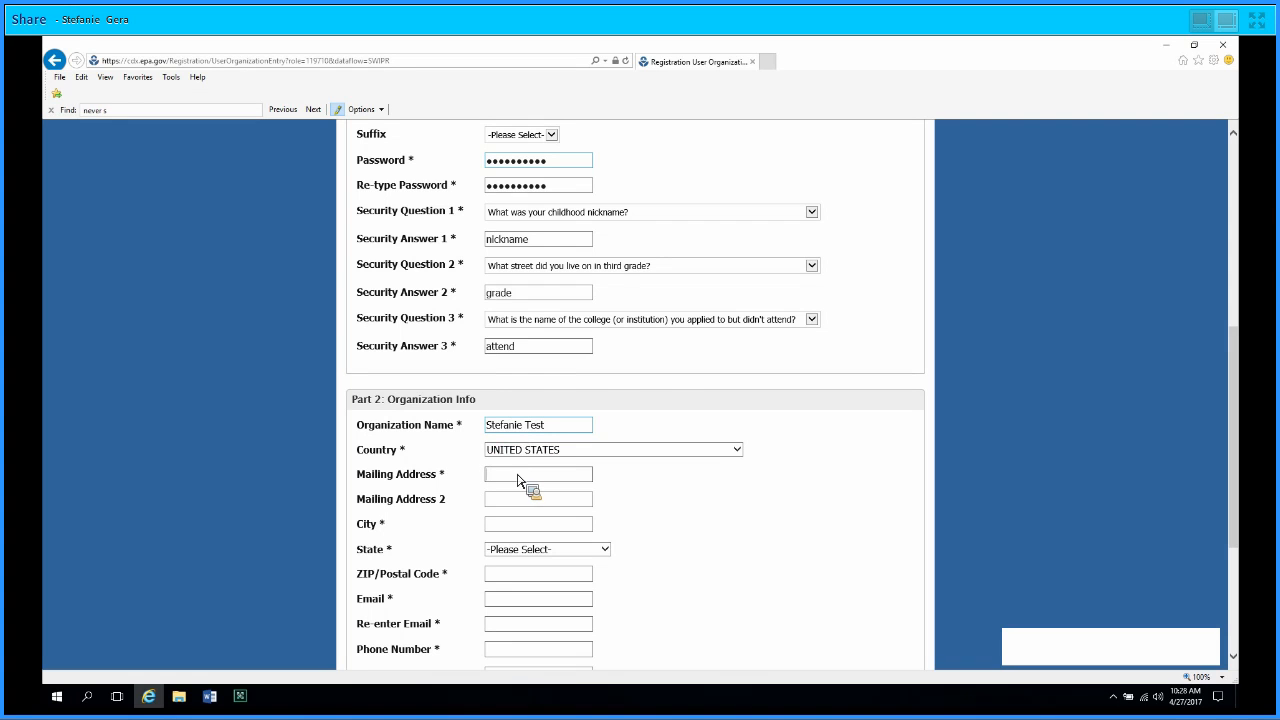
{"action": "left_click_drag", "start_coordinate": [1237, 500], "coordinate": [1247, 554]}
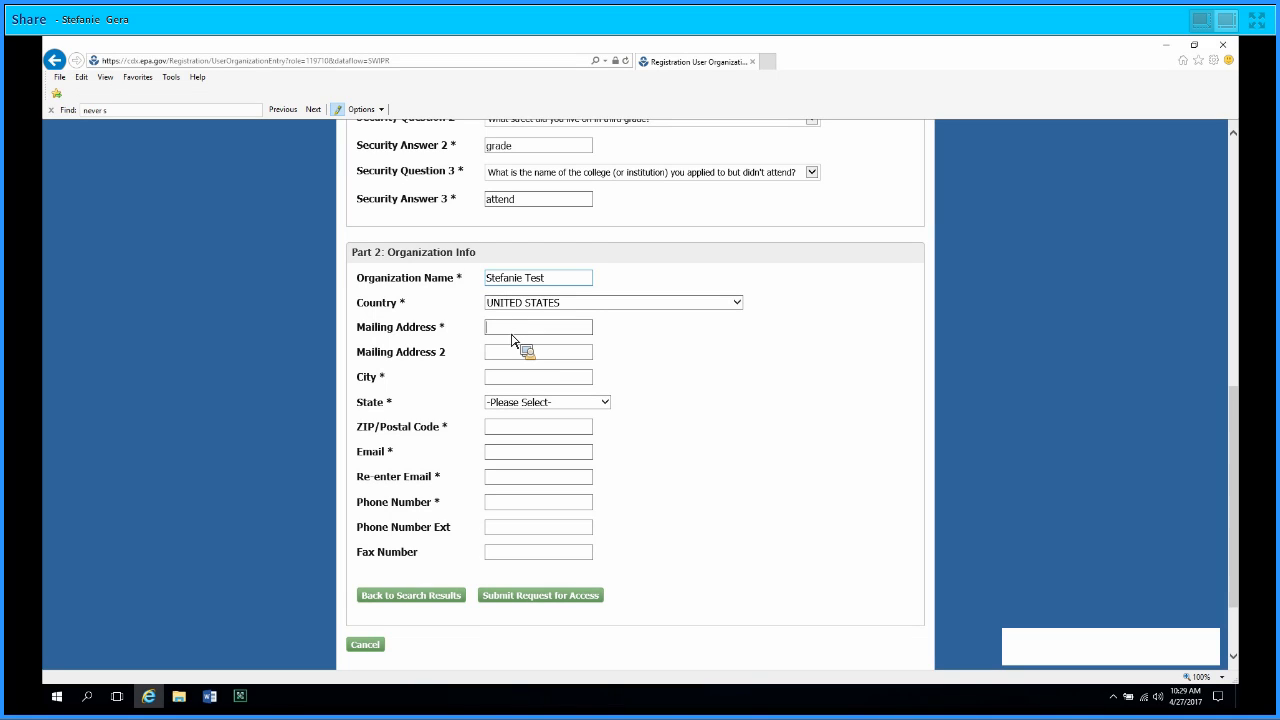
Step: Fill in the organization's street address, city, state Virginia and ZIP code
{"action": "left_click", "coordinate": [510, 333]}
{"action": "key", "text": "Tab"}
{"action": "key", "text": "Tab"}
{"action": "type", "text": "Burke"}
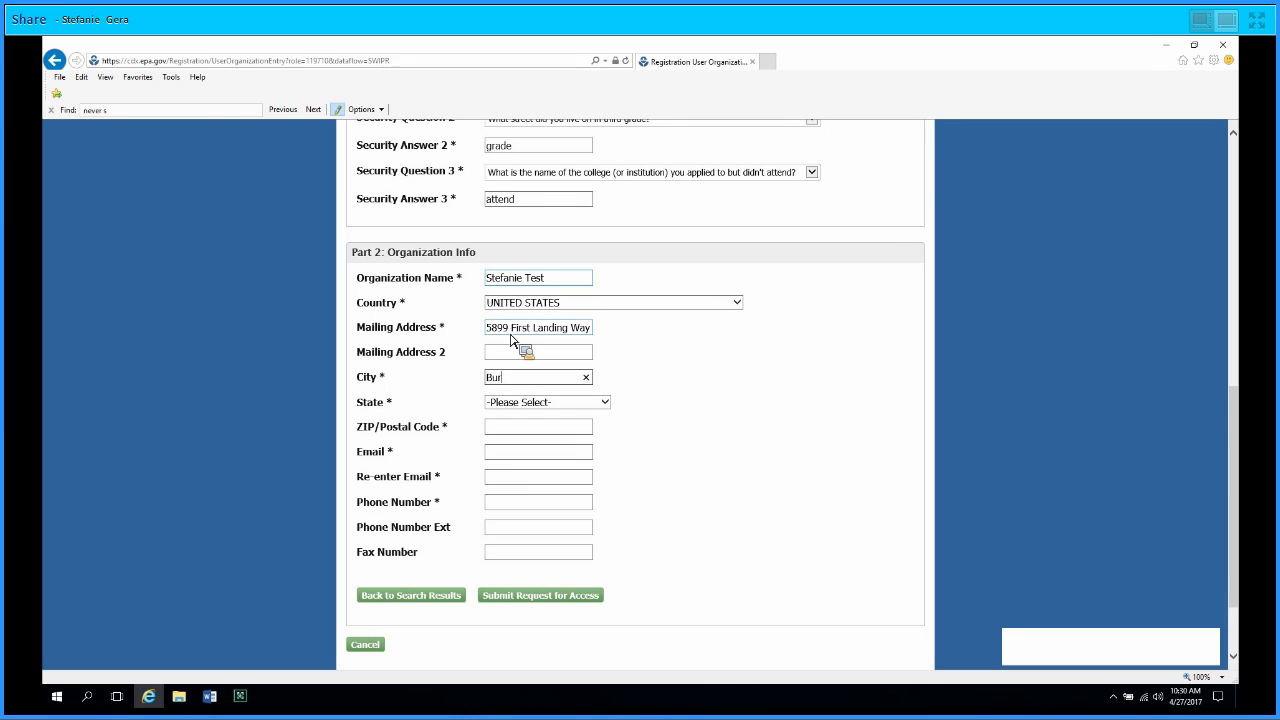
{"action": "key", "text": "Tab"}
{"action": "key", "text": "v"}
{"action": "key", "text": "v"}
{"action": "key", "text": "v"}
{"action": "key", "text": "v"}
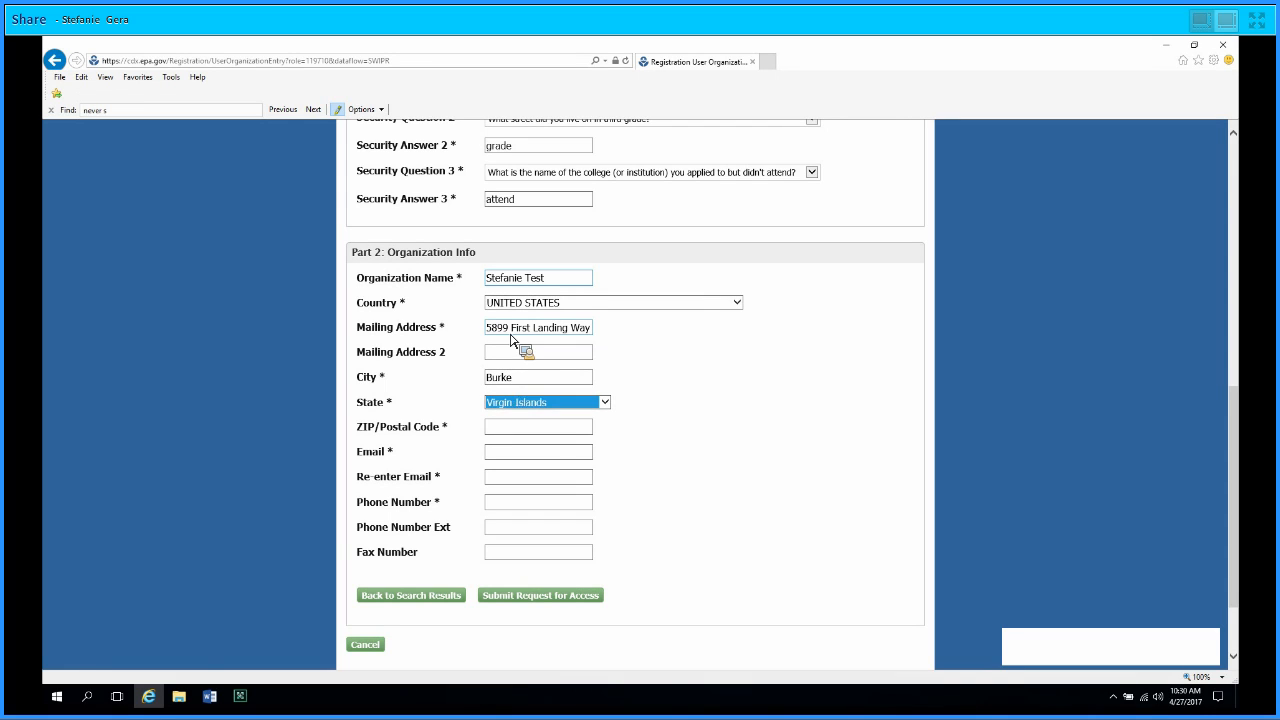
{"action": "key", "text": "Up"}
{"action": "key", "text": "Down"}
{"action": "key", "text": "Down"}
{"action": "key", "text": "Down"}
{"action": "key", "text": "Tab"}
{"action": "type", "text": "22015"}
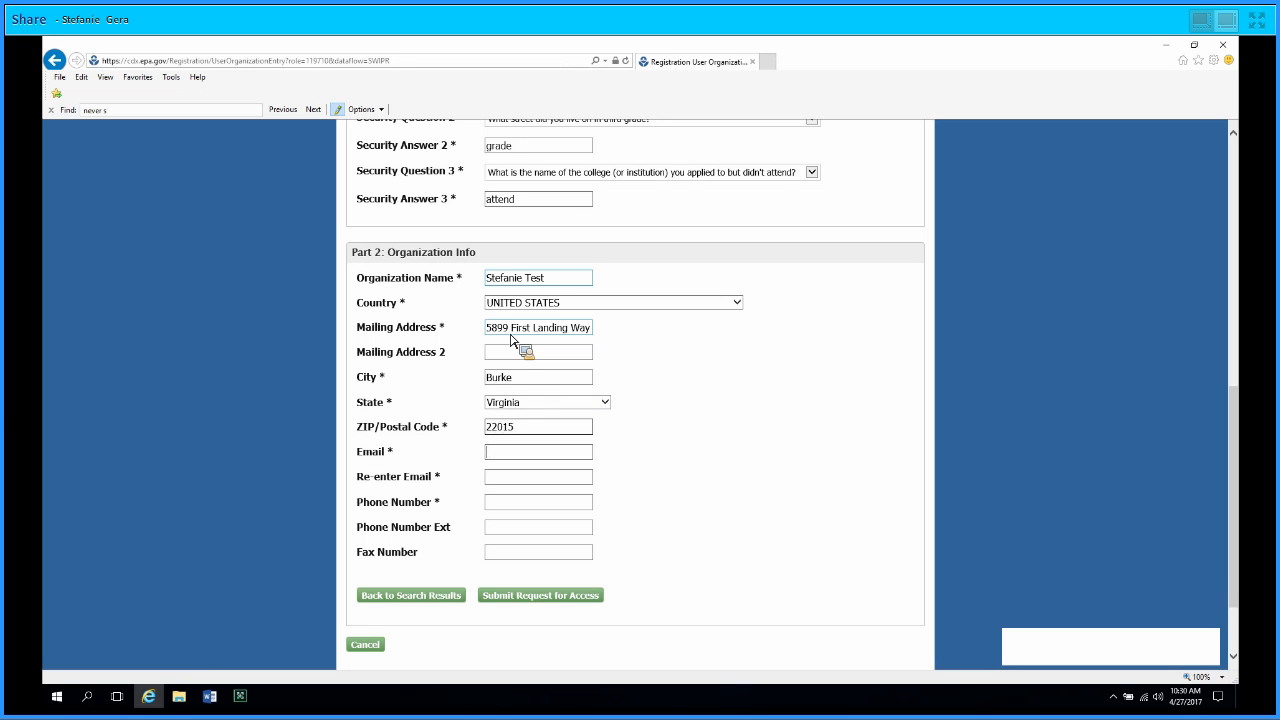
Step: Enter the contact e-mail, its confirmation and the phone number
{"action": "key", "text": "Tab"}
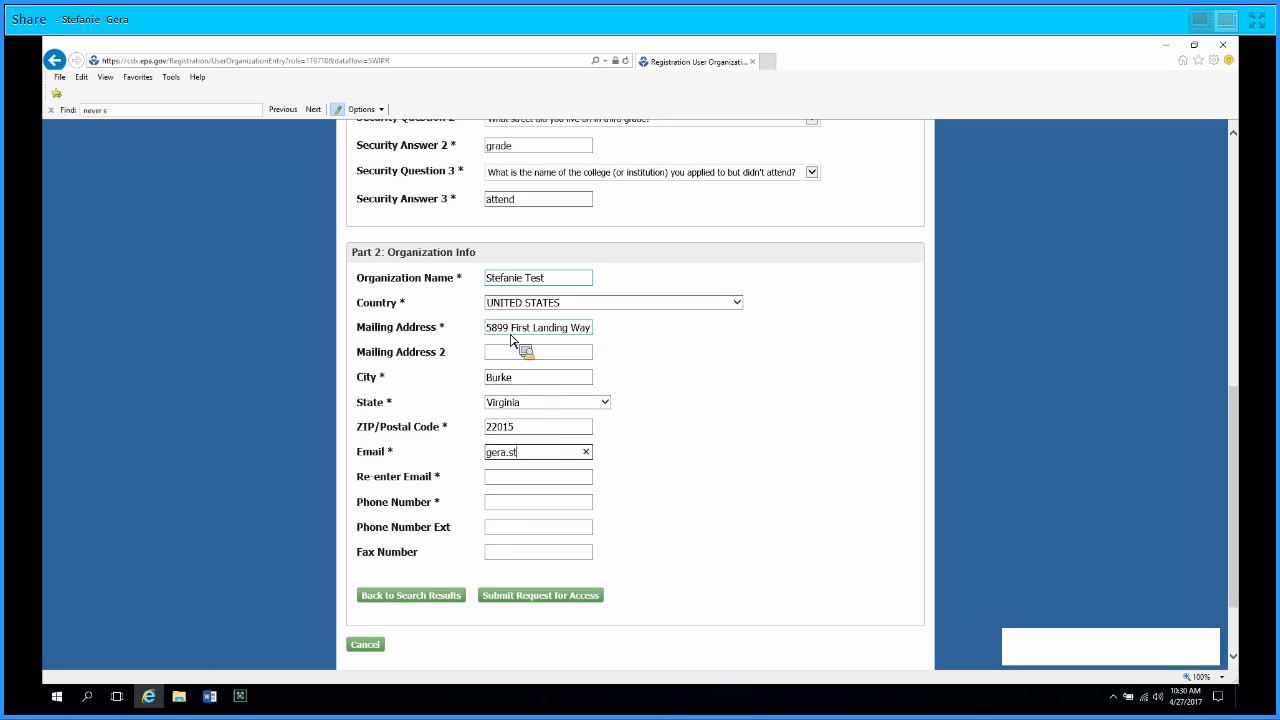
{"action": "key", "text": "Tab"}
{"action": "key", "text": "Tab"}
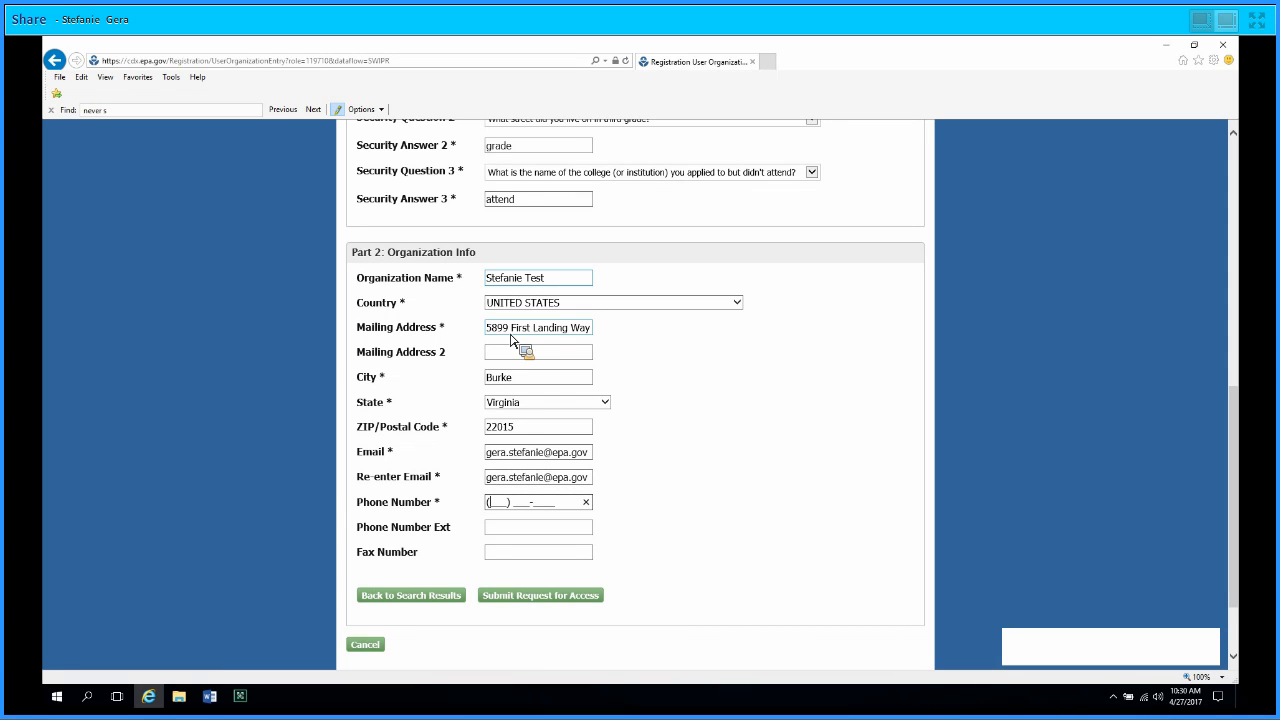
{"action": "key", "text": "Tab"}
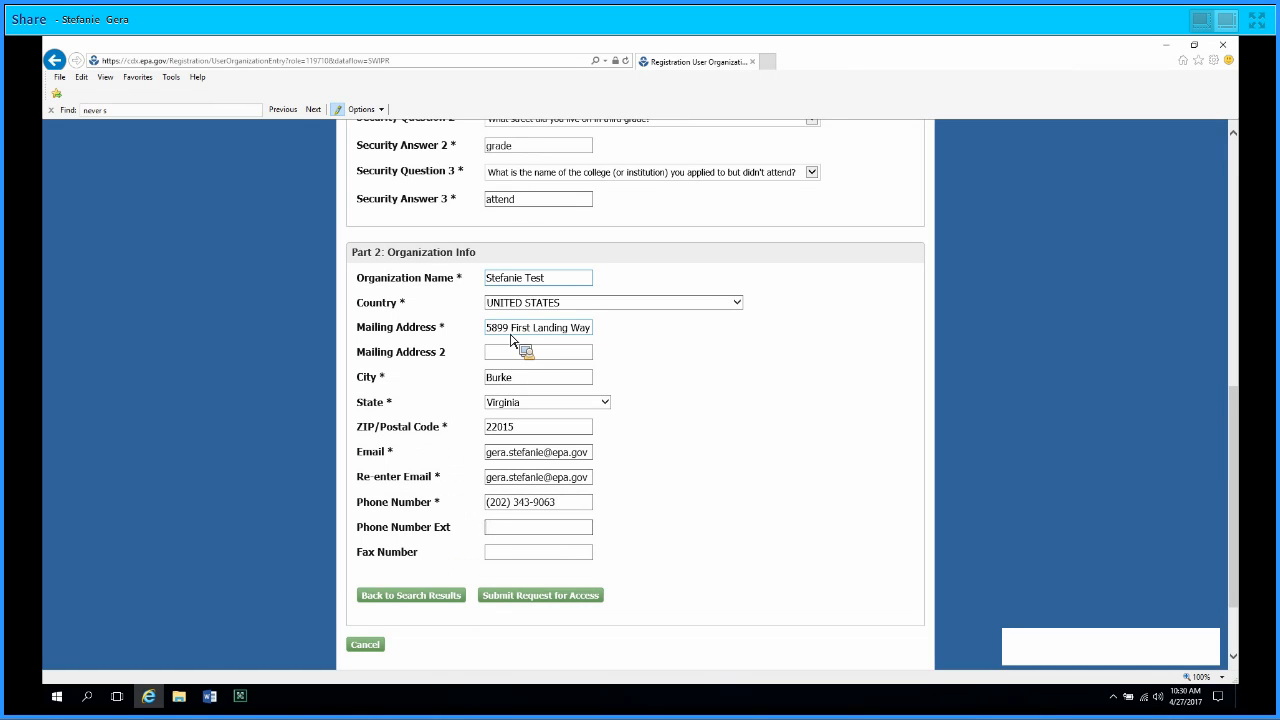
{"action": "key", "text": "Tab"}
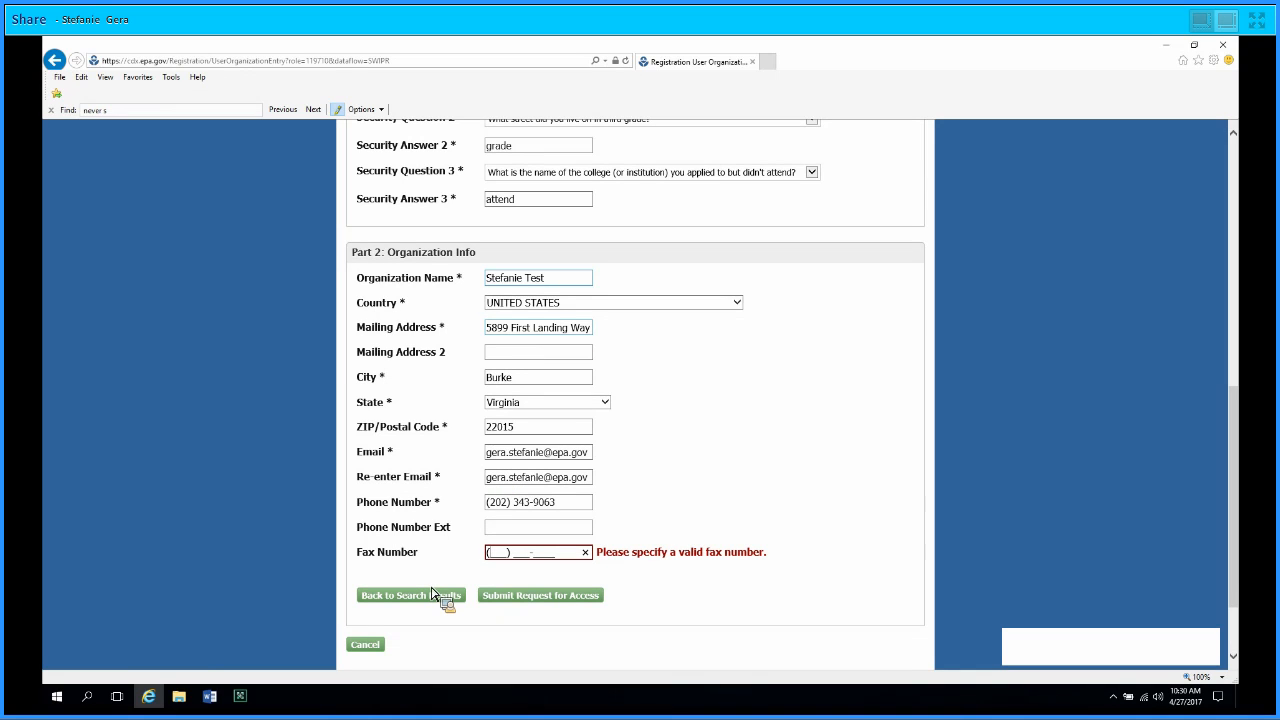
Step: Submit the request for access, then show the desktop once confirmation appears
{"action": "left_click", "coordinate": [547, 599]}
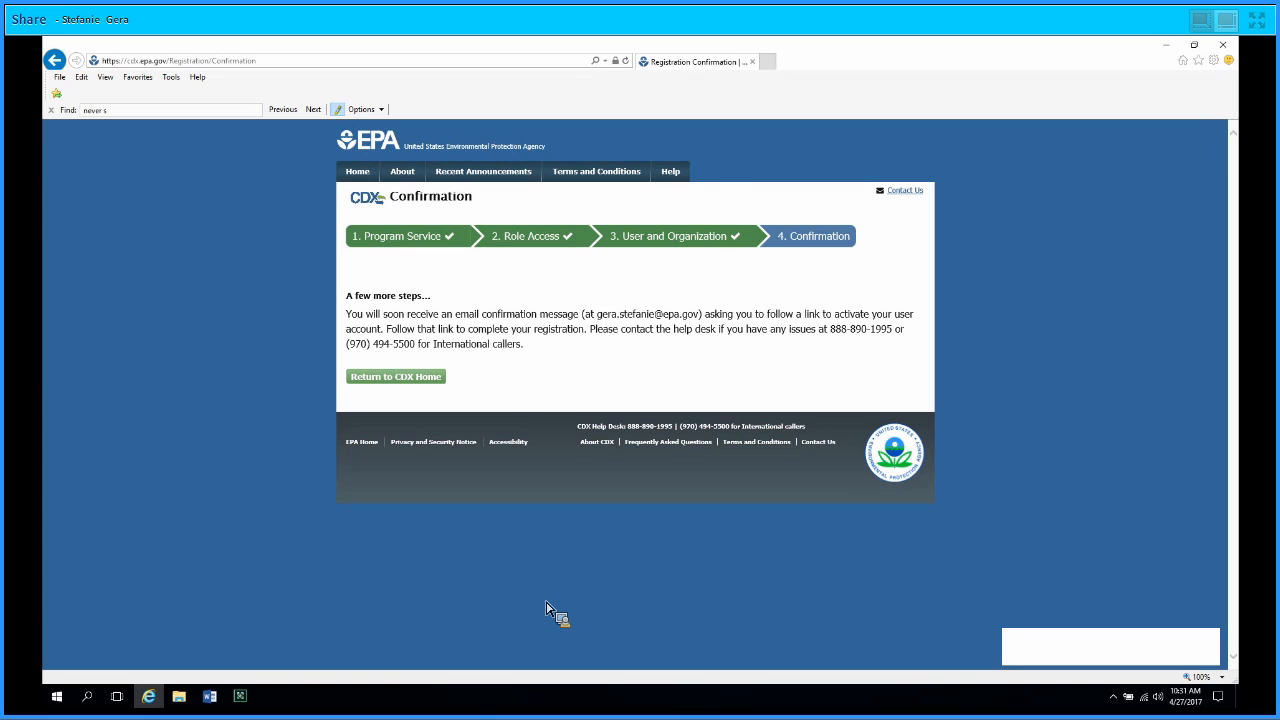
{"action": "key", "text": "super+d"}
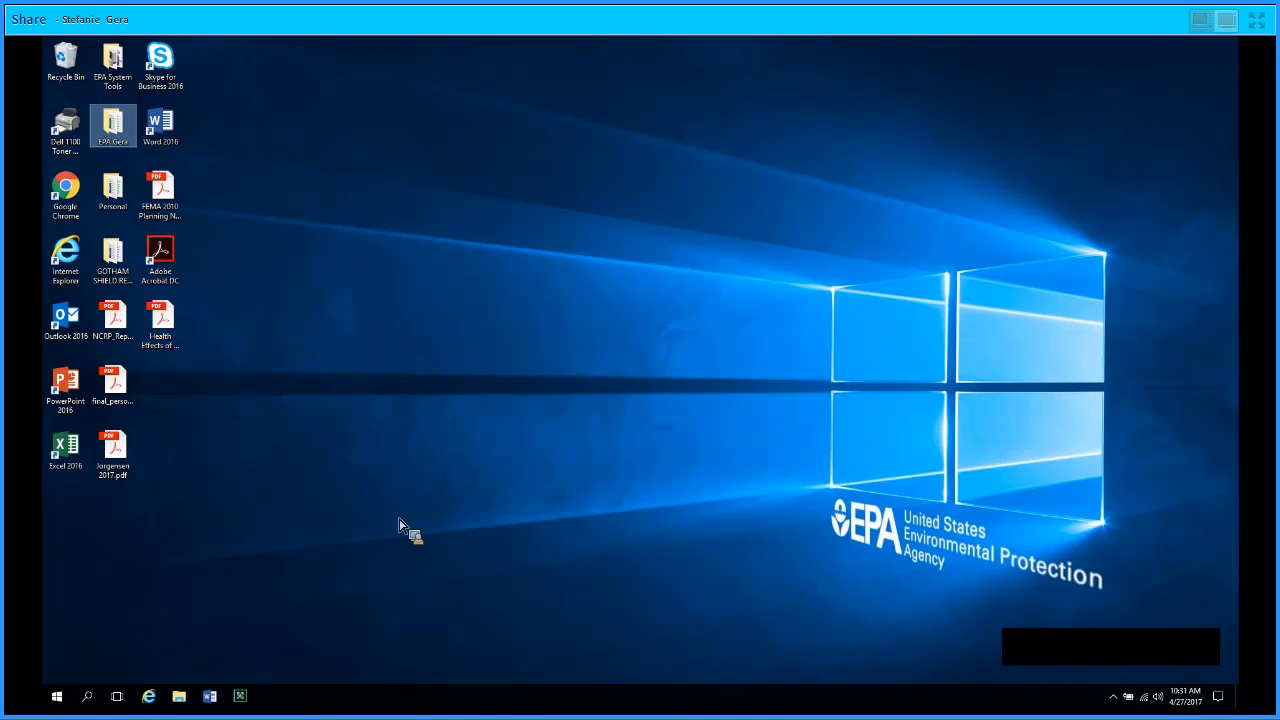
Step: Launch Outlook 2016, open the CDX Core Registration Email Verification Request, and follow its validation link
{"action": "left_click", "coordinate": [89, 339]}
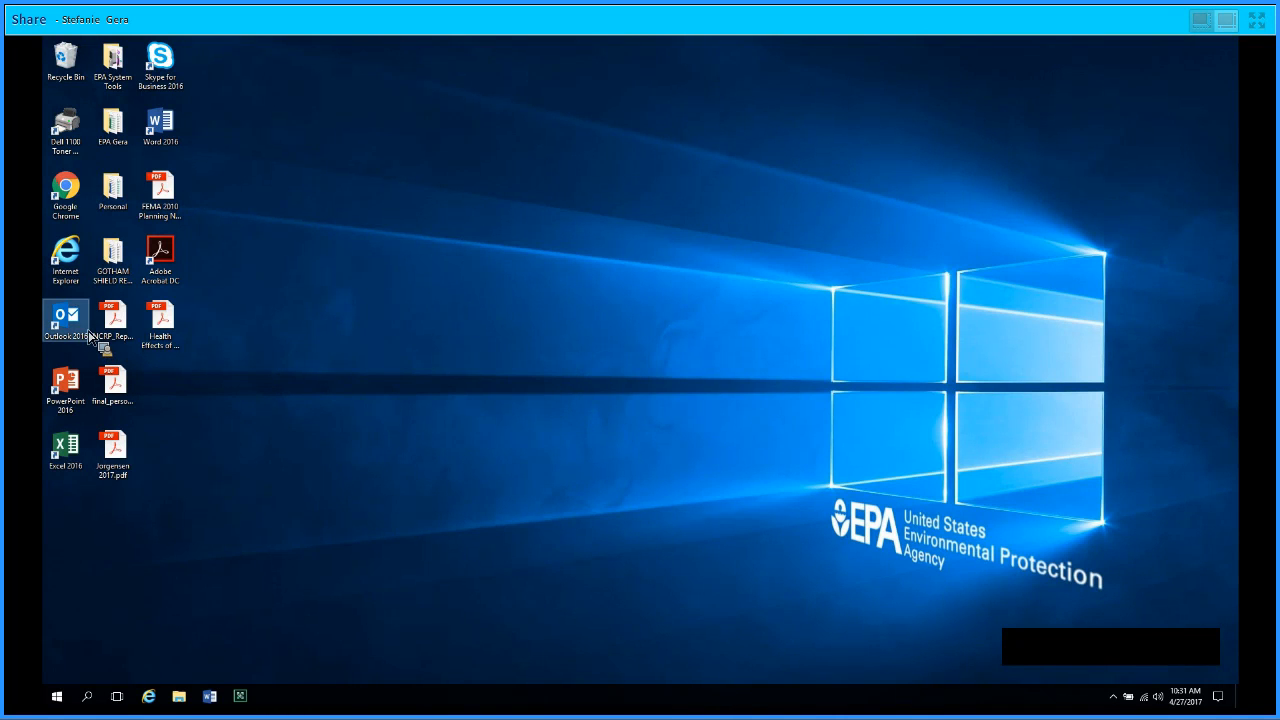
{"action": "double_click", "coordinate": [89, 339]}
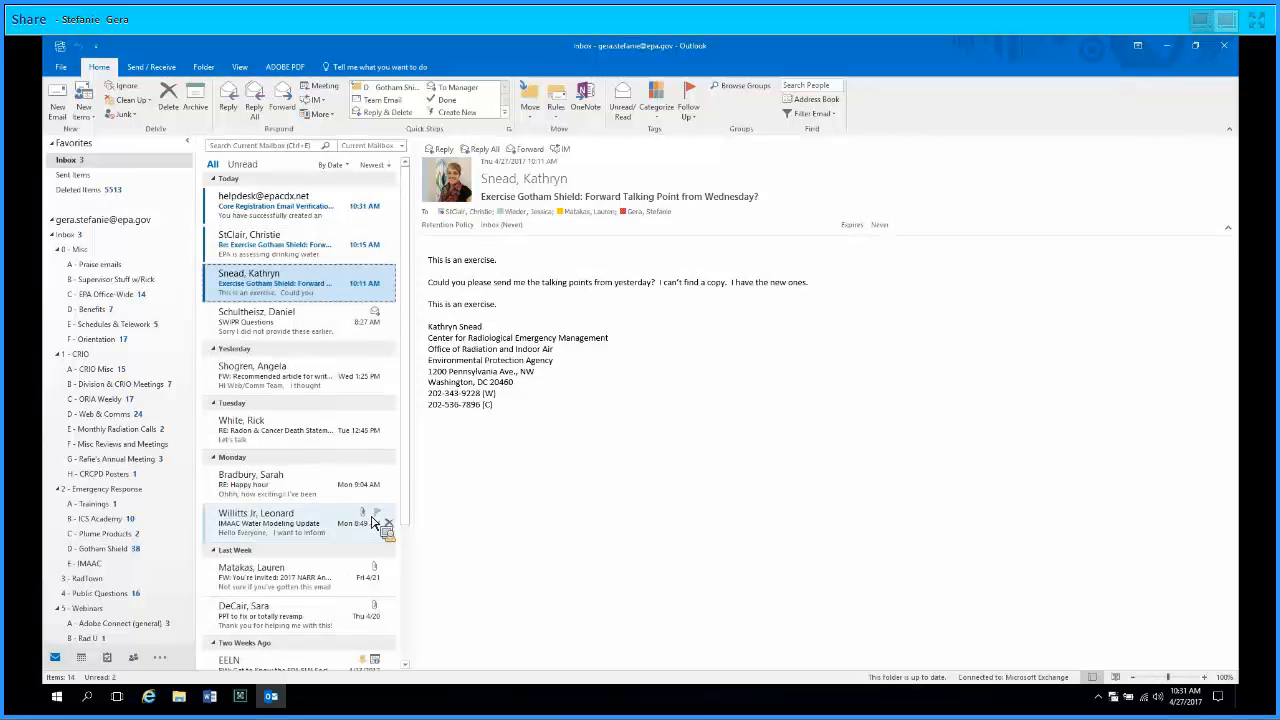
{"action": "left_click", "coordinate": [287, 218]}
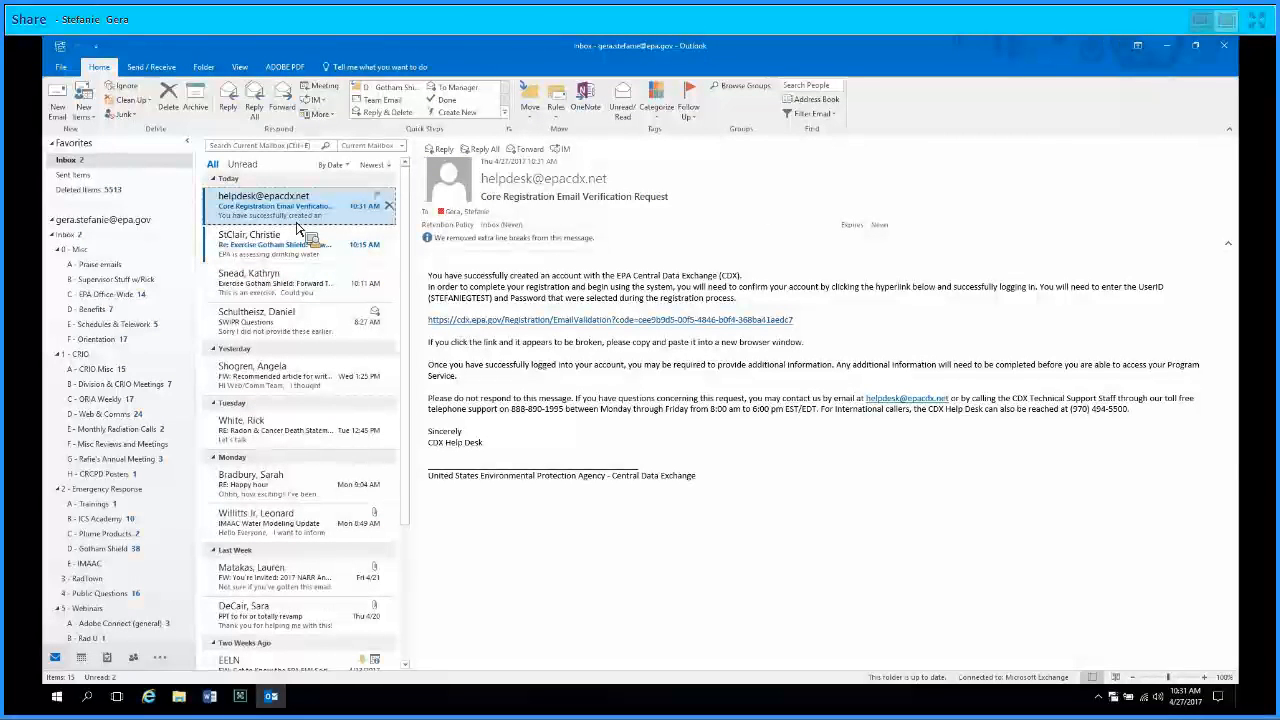
{"action": "left_click", "coordinate": [762, 324]}
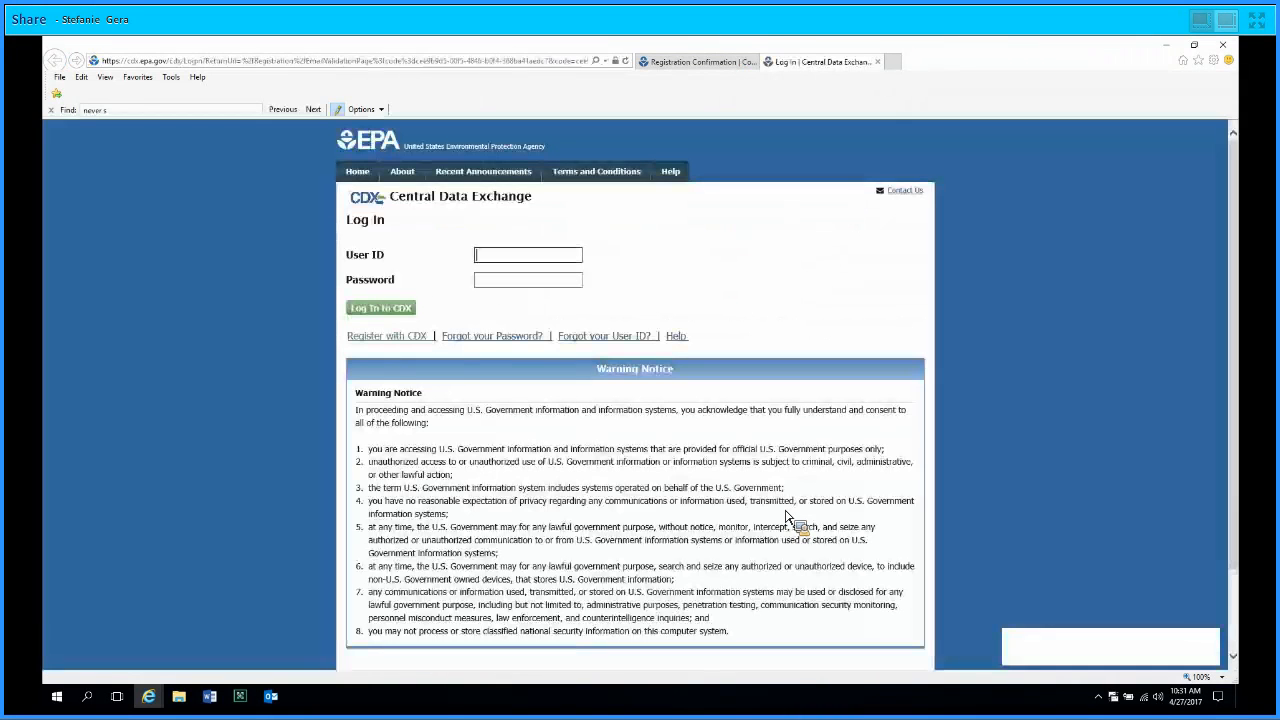
Step: Log in to CDX with the new account's user ID and password
{"action": "type", "text": "StefanieGTest"}
{"action": "key", "text": "Tab"}
{"action": "type", "text": "••••••••••"}
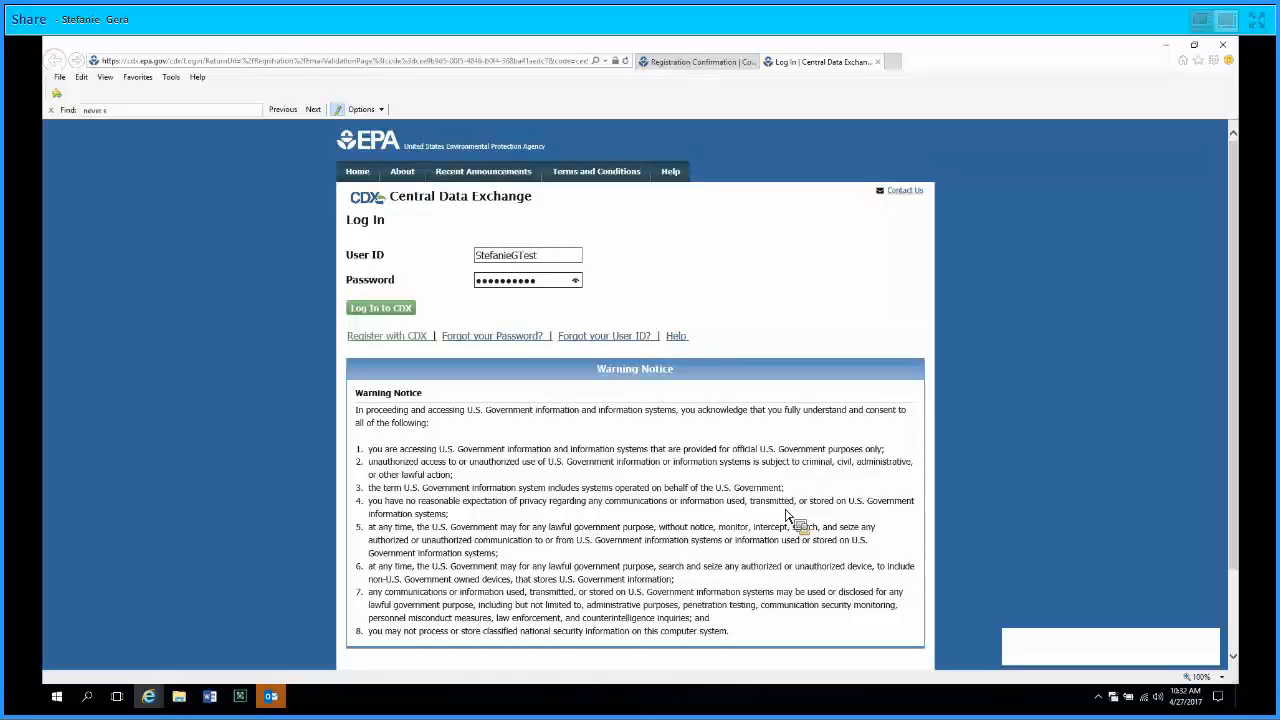
{"action": "key", "text": "Return"}
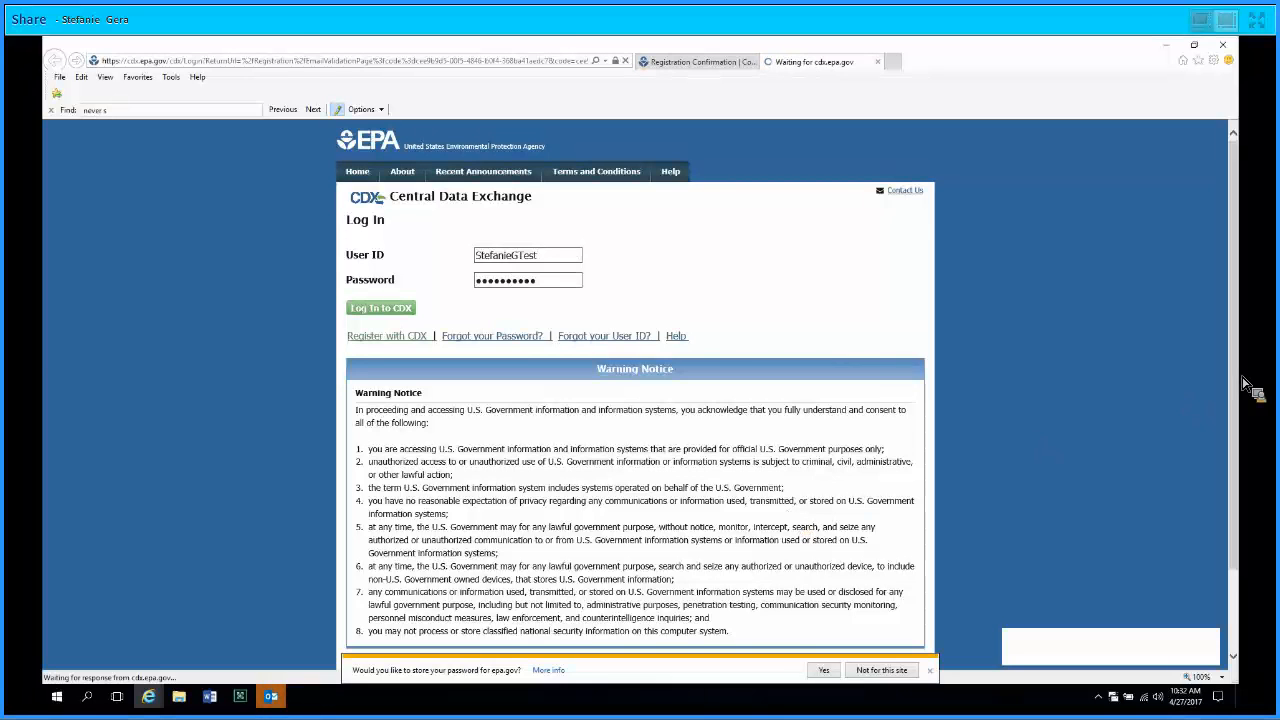
{"action": "scroll", "coordinate": [1240, 440], "scroll_direction": "down", "scroll_amount": 3}
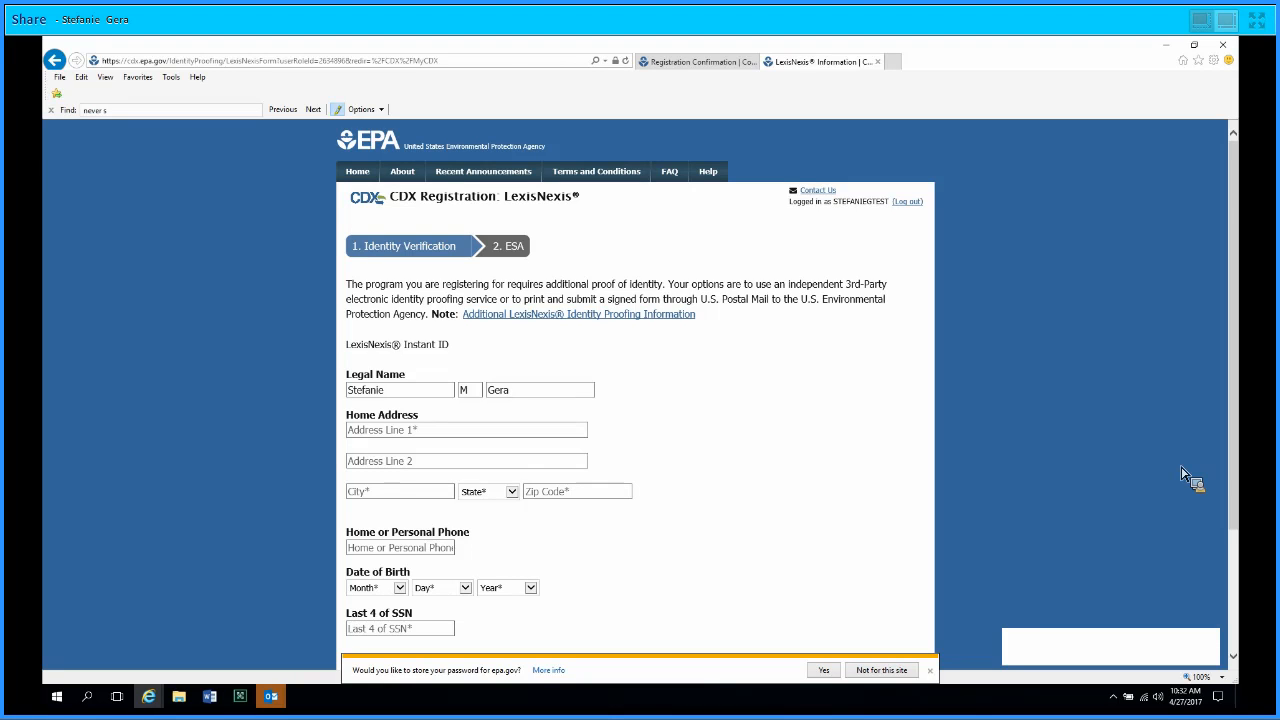
Step: Fill in the home street address, city, state and ZIP code on the LexisNexis form
{"action": "left_click", "coordinate": [376, 435]}
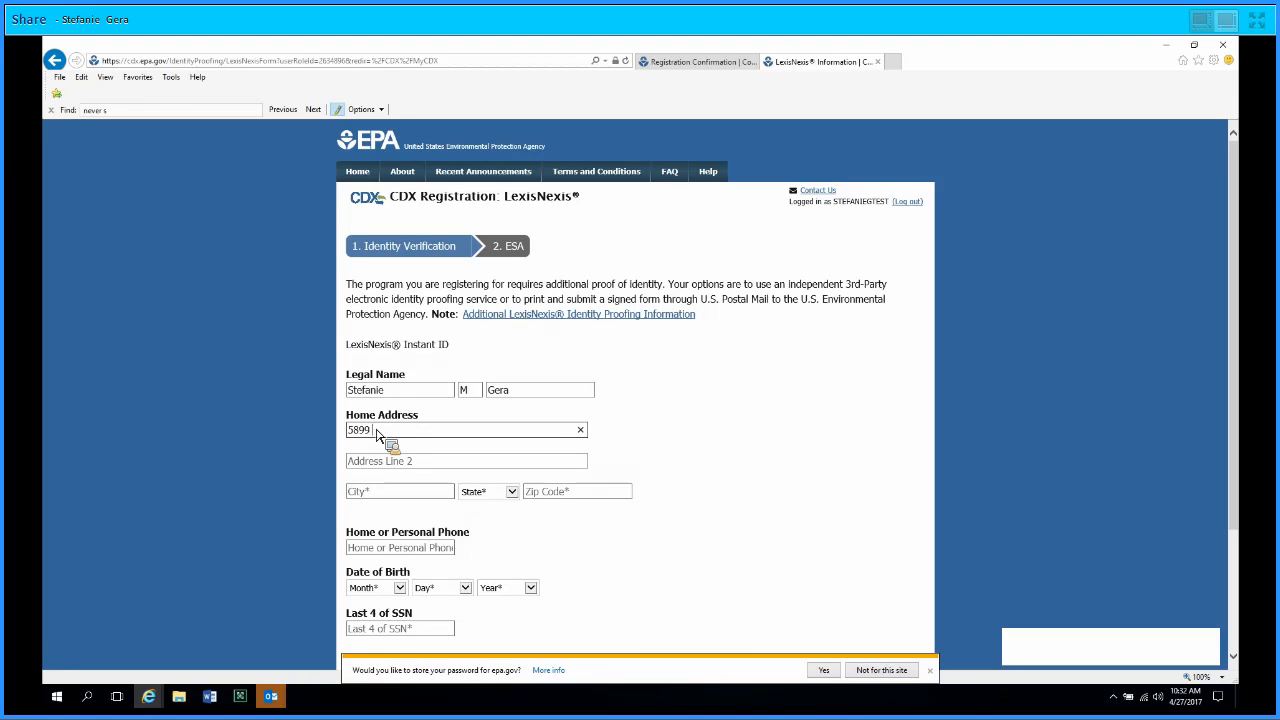
{"action": "key", "text": "Tab"}
{"action": "key", "text": "Tab"}
{"action": "type", "text": "Burke"}
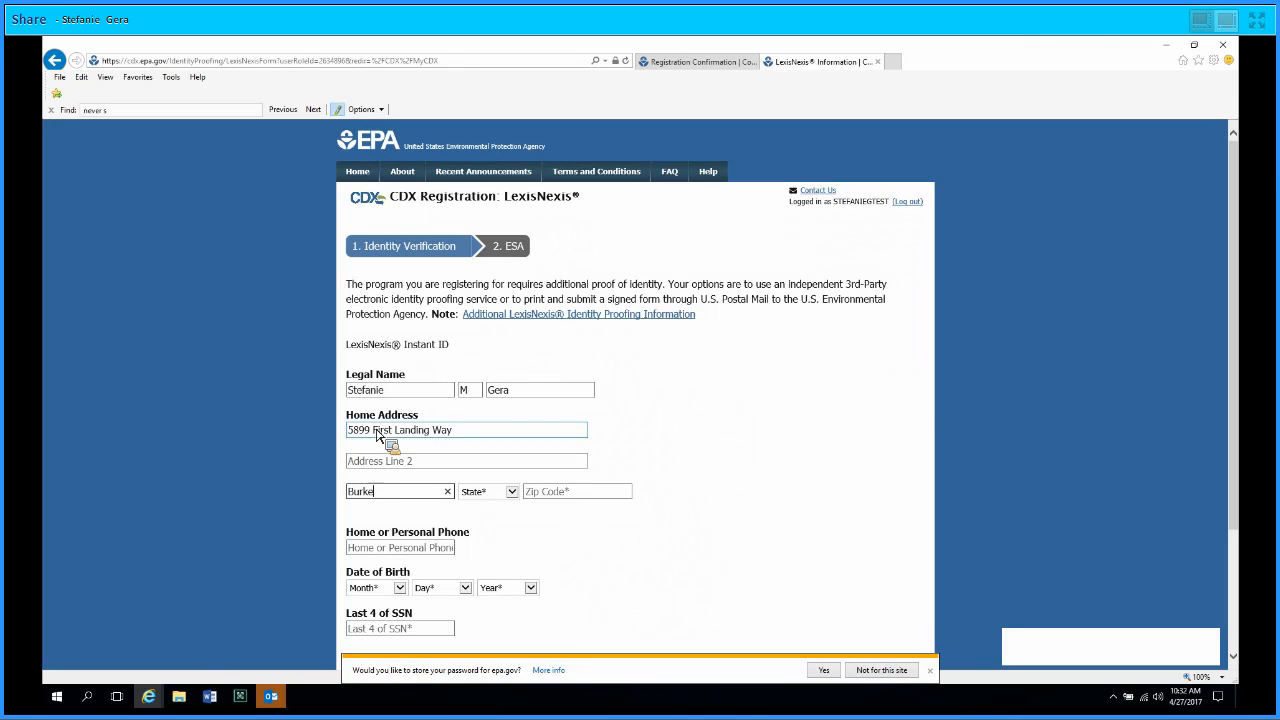
{"action": "key", "text": "Tab"}
{"action": "key", "text": "v"}
{"action": "key", "text": "v"}
{"action": "key", "text": "Tab"}
{"action": "type", "text": "22"}
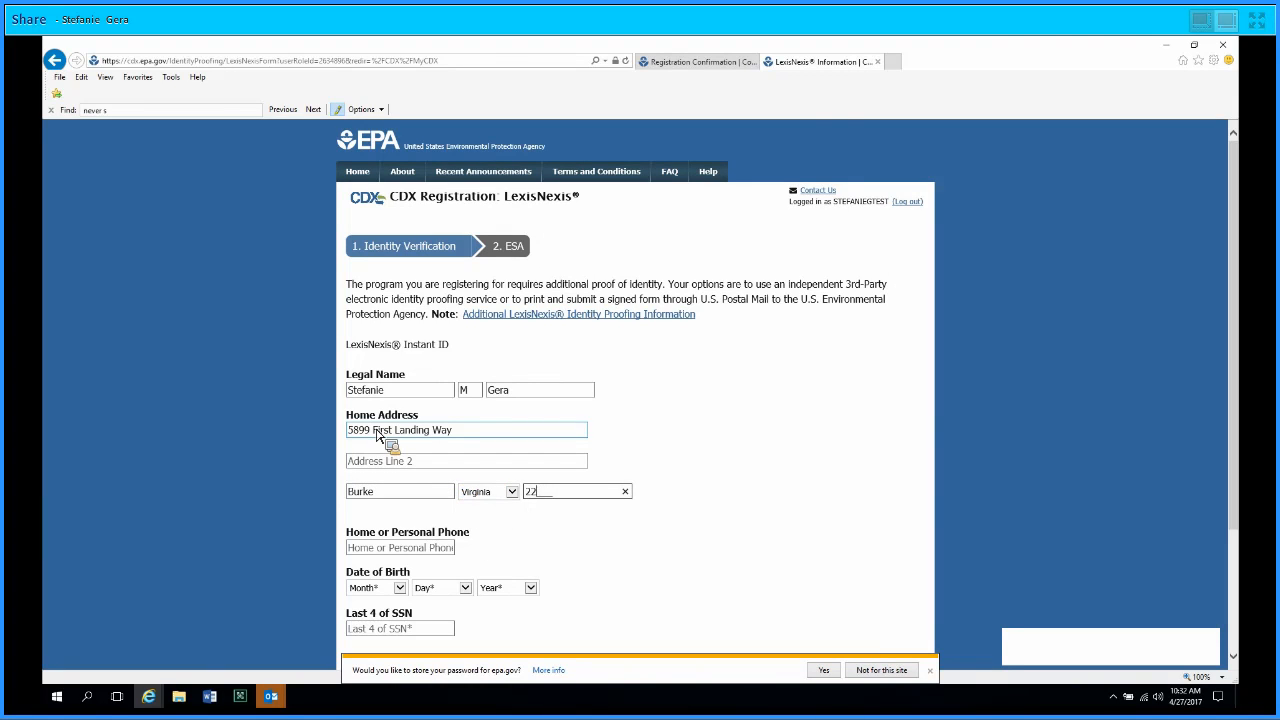
{"action": "type", "text": "015"}
Step: Enter the home phone number and choose the birth month, day and year
{"action": "left_click", "coordinate": [398, 552]}
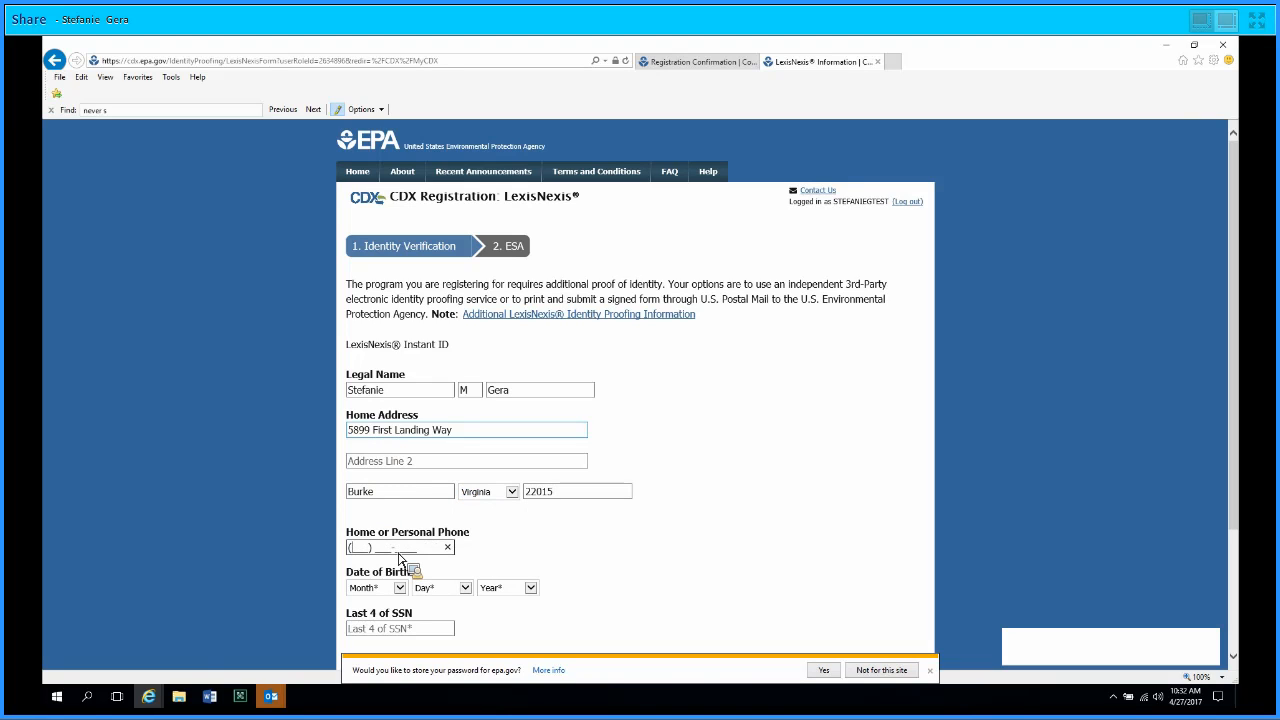
{"action": "key", "text": "Tab"}
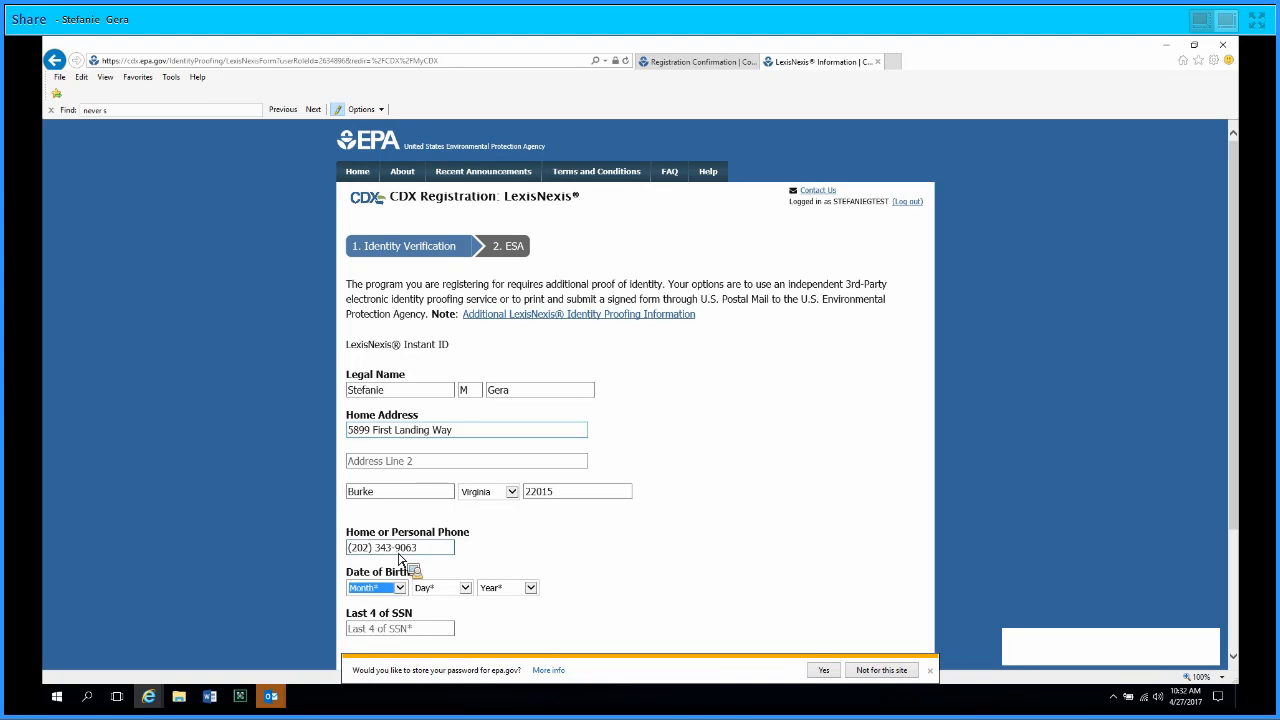
{"action": "left_click", "coordinate": [400, 588]}
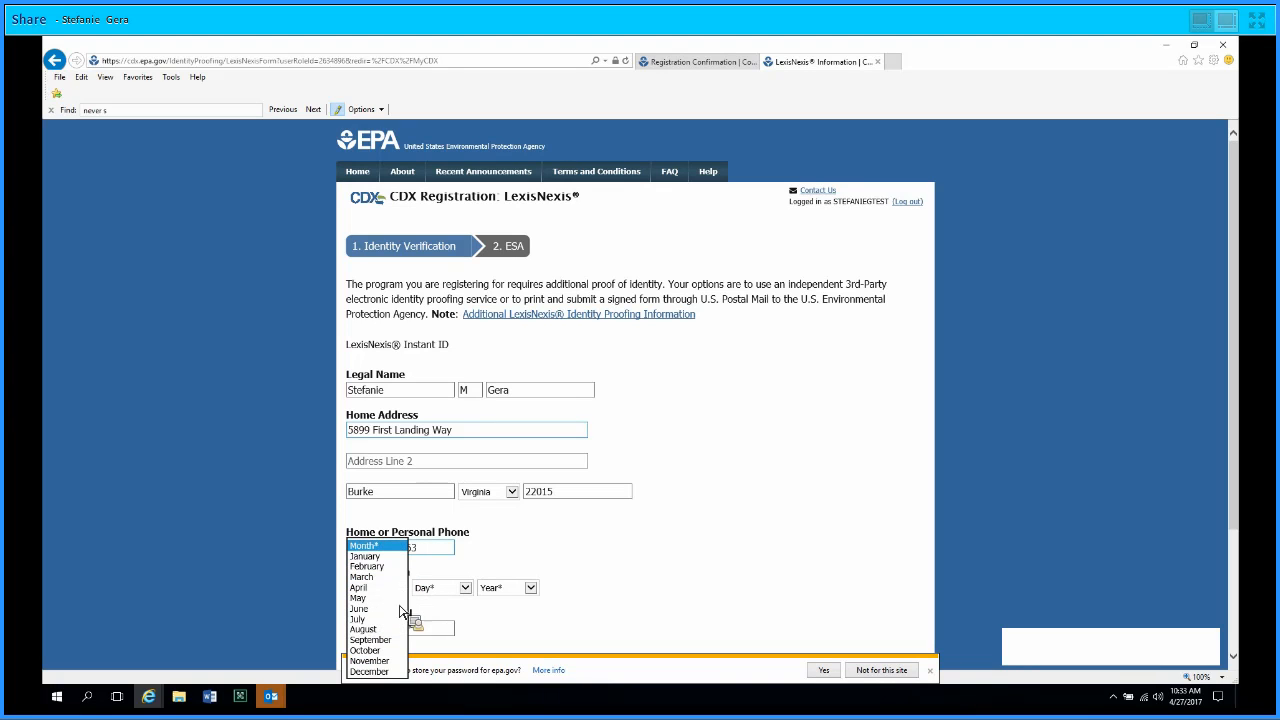
{"action": "left_click", "coordinate": [383, 662]}
{"action": "left_click", "coordinate": [461, 589]}
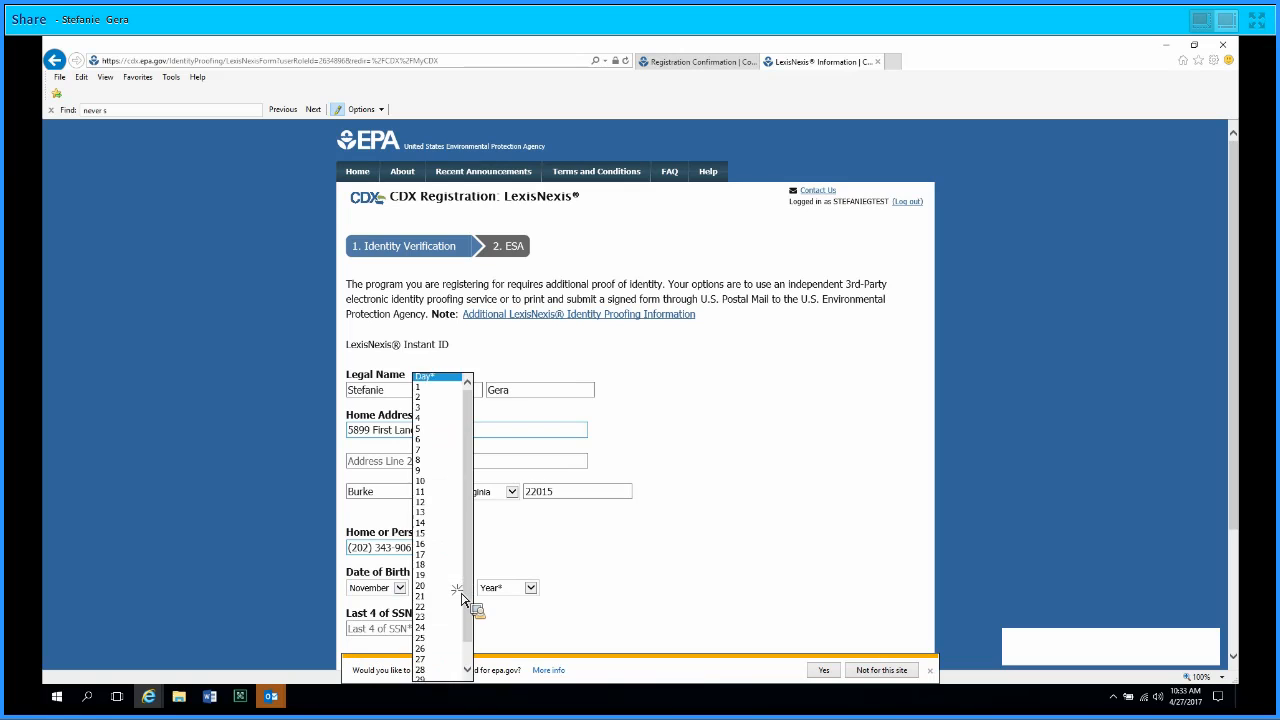
{"action": "left_click", "coordinate": [449, 648]}
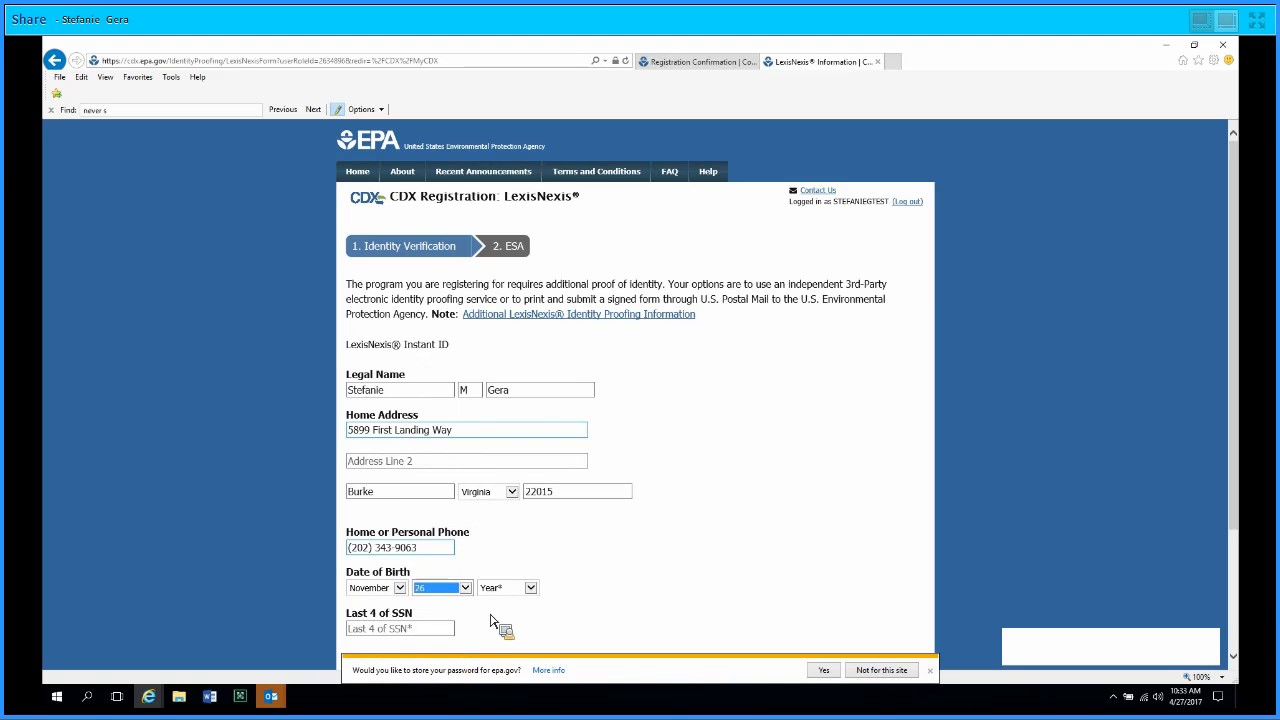
{"action": "left_click", "coordinate": [512, 593]}
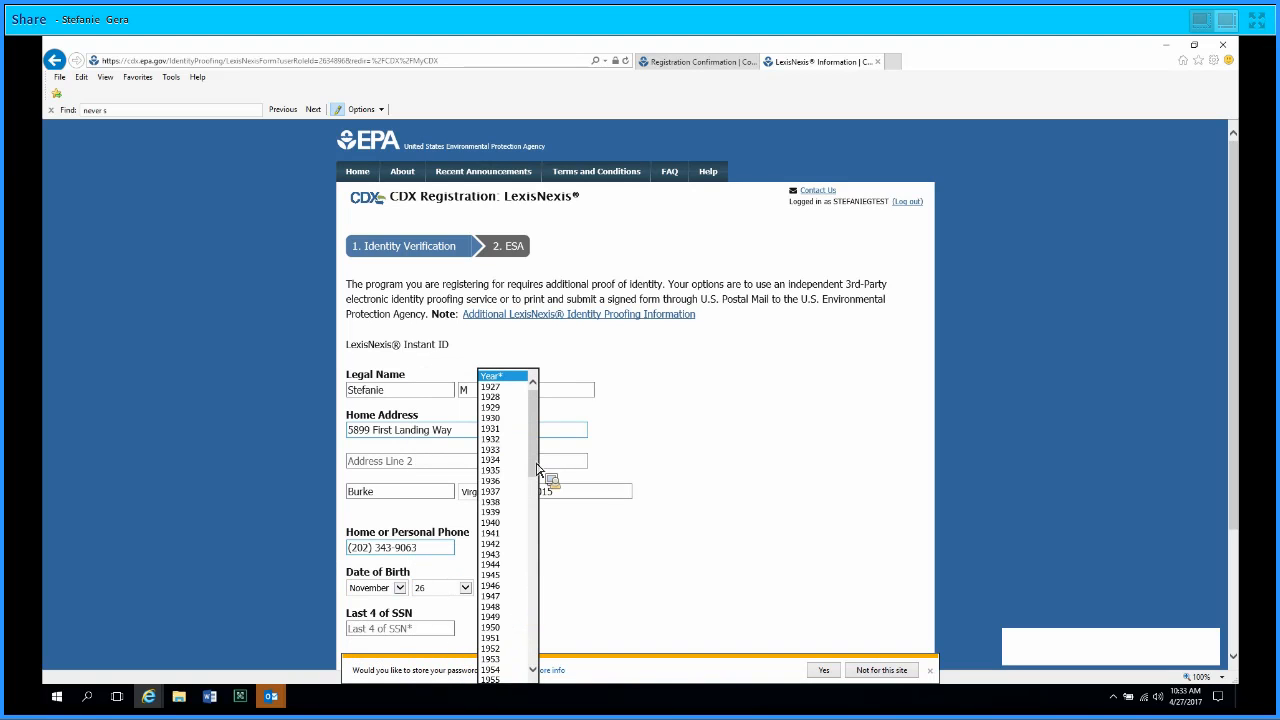
{"action": "scroll", "coordinate": [537, 465], "scroll_direction": "down", "scroll_amount": 1}
{"action": "left_click_drag", "start_coordinate": [537, 465], "coordinate": [540, 586]}
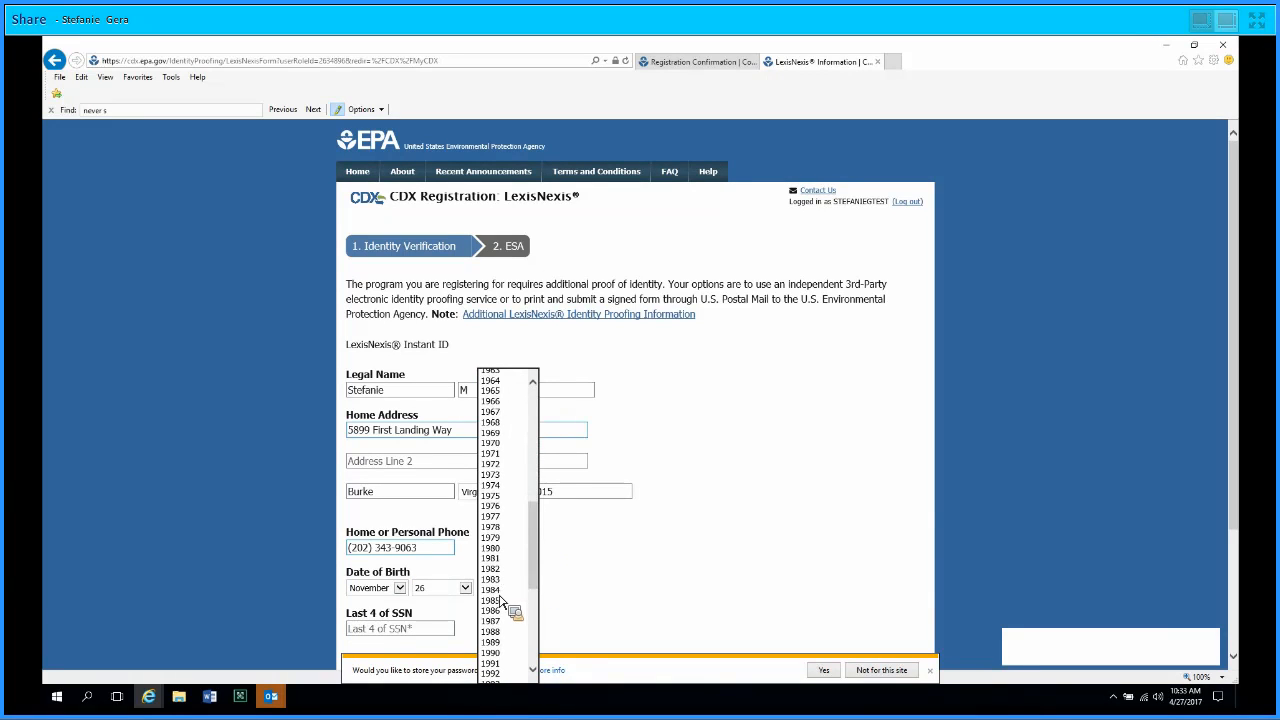
{"action": "left_click", "coordinate": [498, 605]}
Step: Enter the last four SSN digits, confirm 'The name above is me', and proceed with verification
{"action": "left_click", "coordinate": [384, 634]}
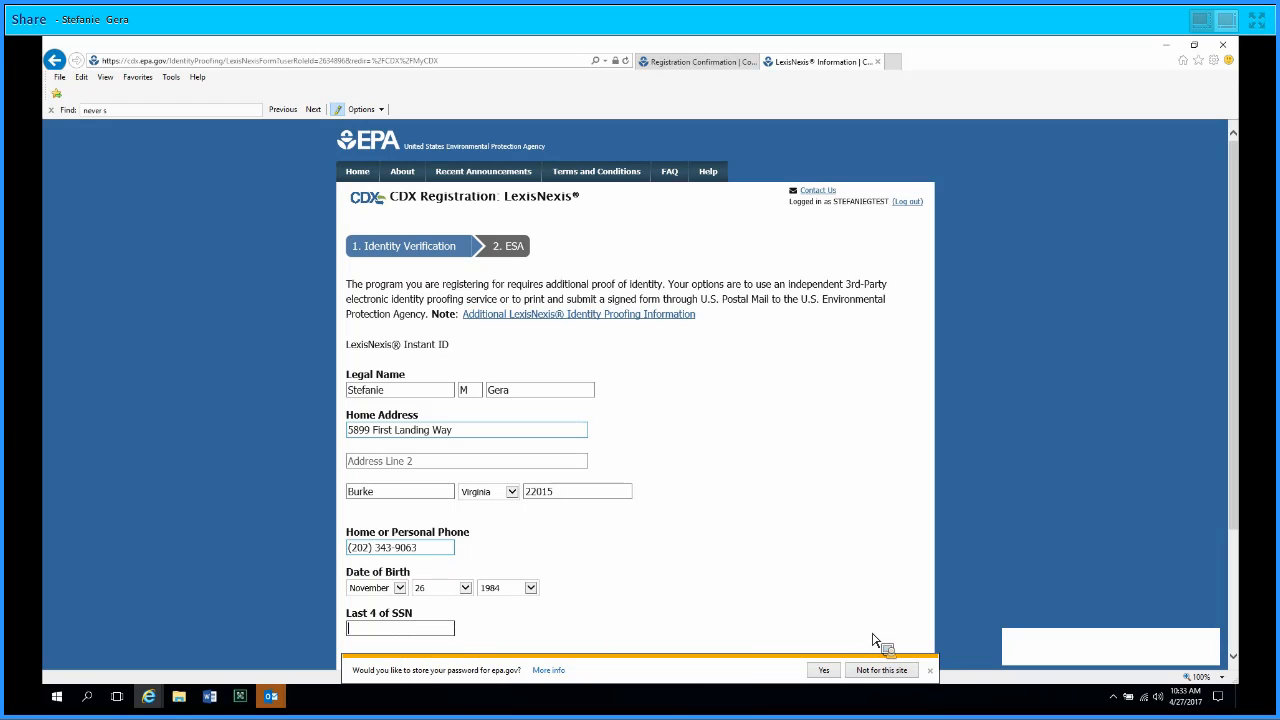
{"action": "left_click", "coordinate": [866, 672]}
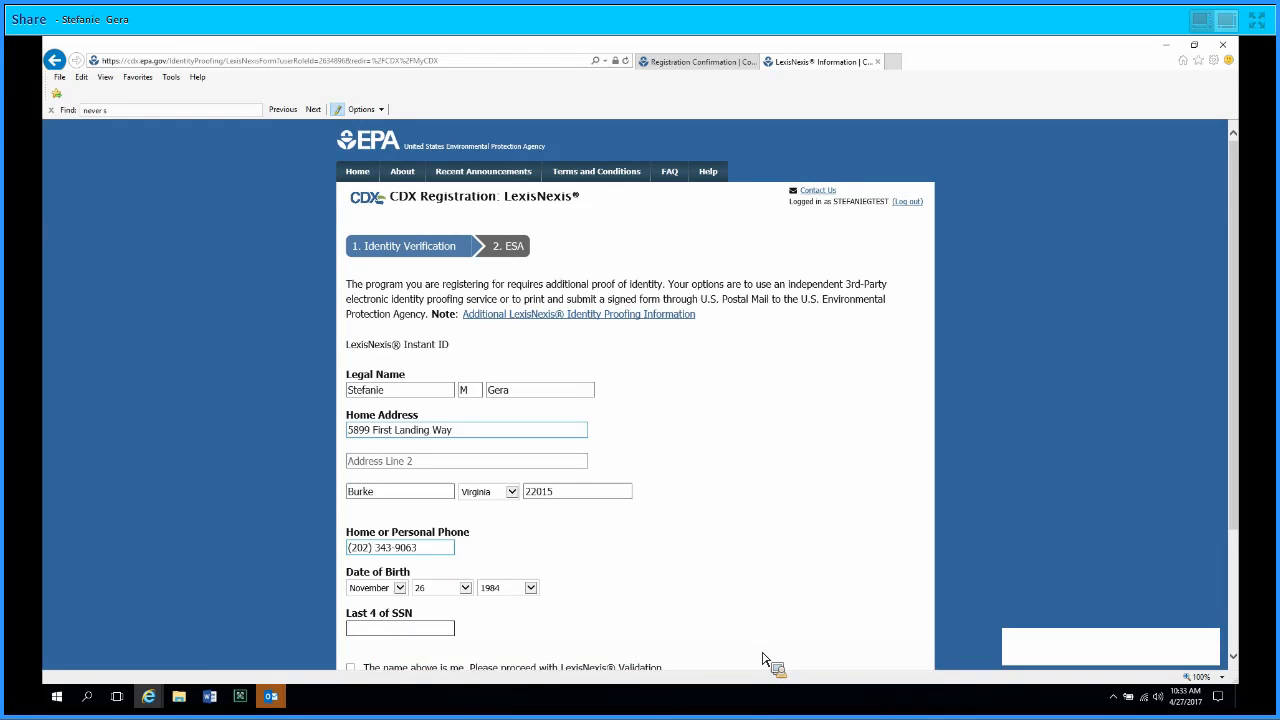
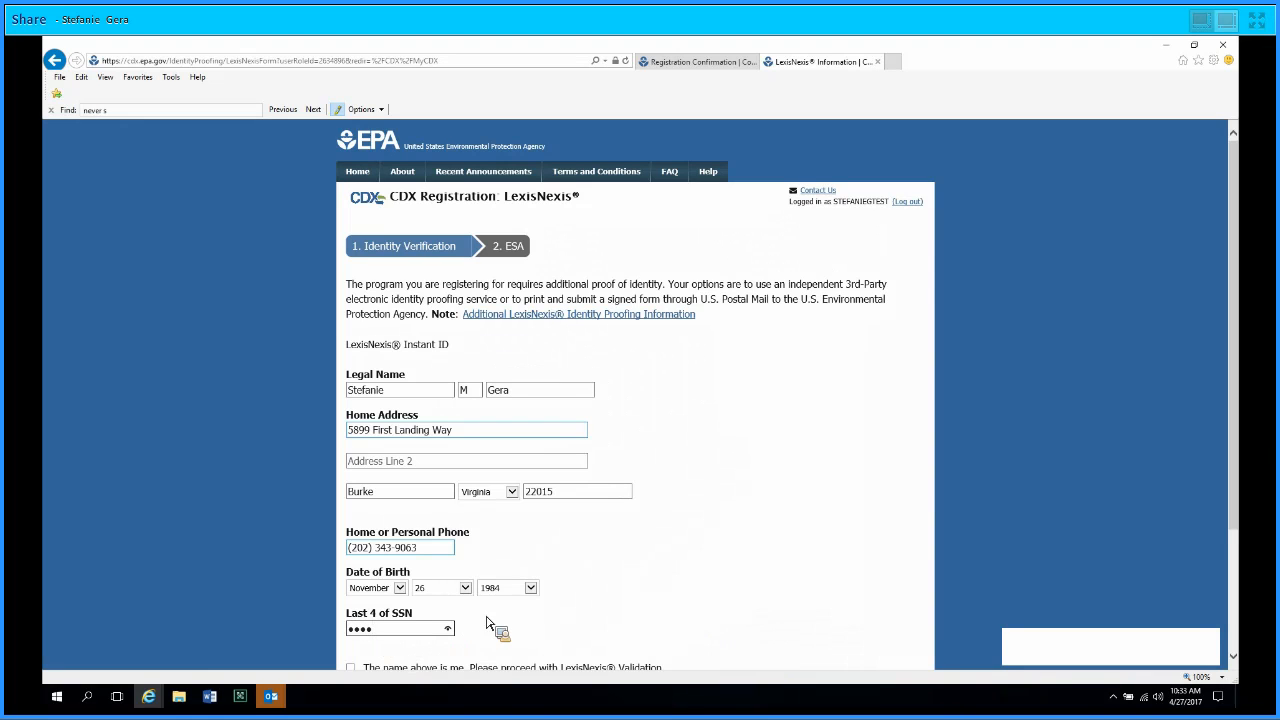
{"action": "scroll", "coordinate": [1240, 450], "scroll_direction": "down", "scroll_amount": 3}
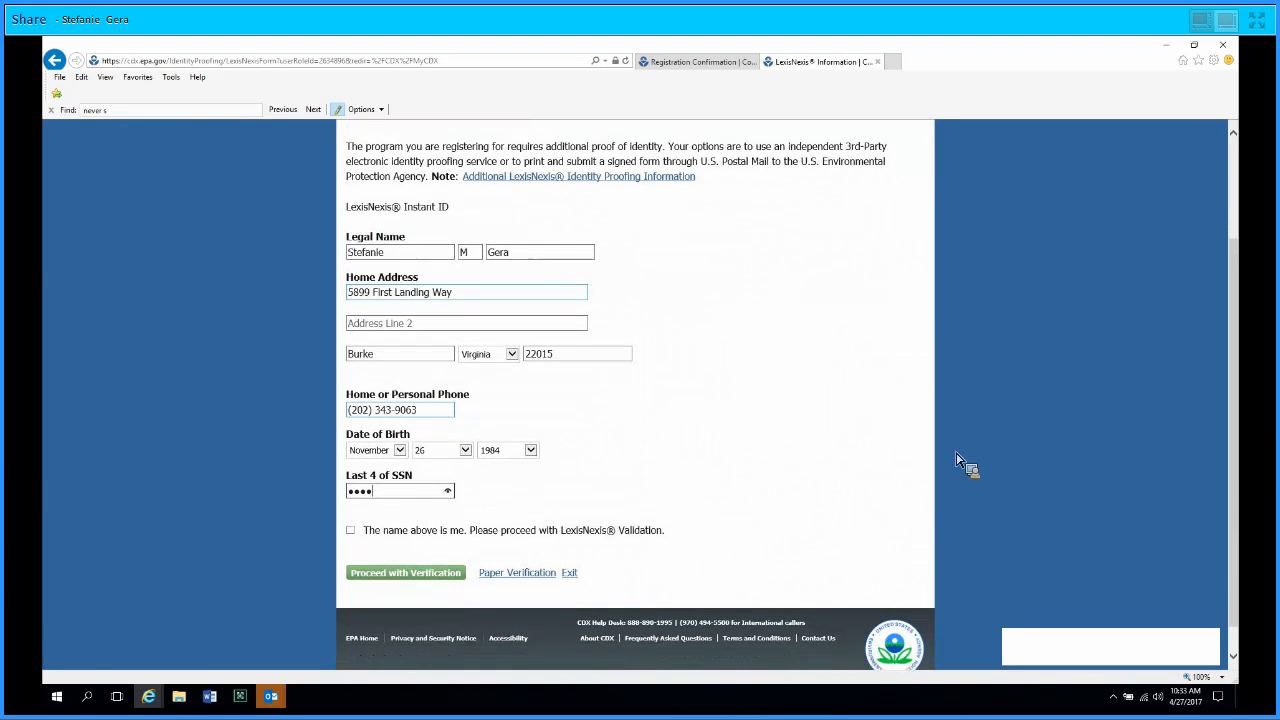
{"action": "left_click", "coordinate": [351, 540]}
{"action": "left_click", "coordinate": [387, 578]}
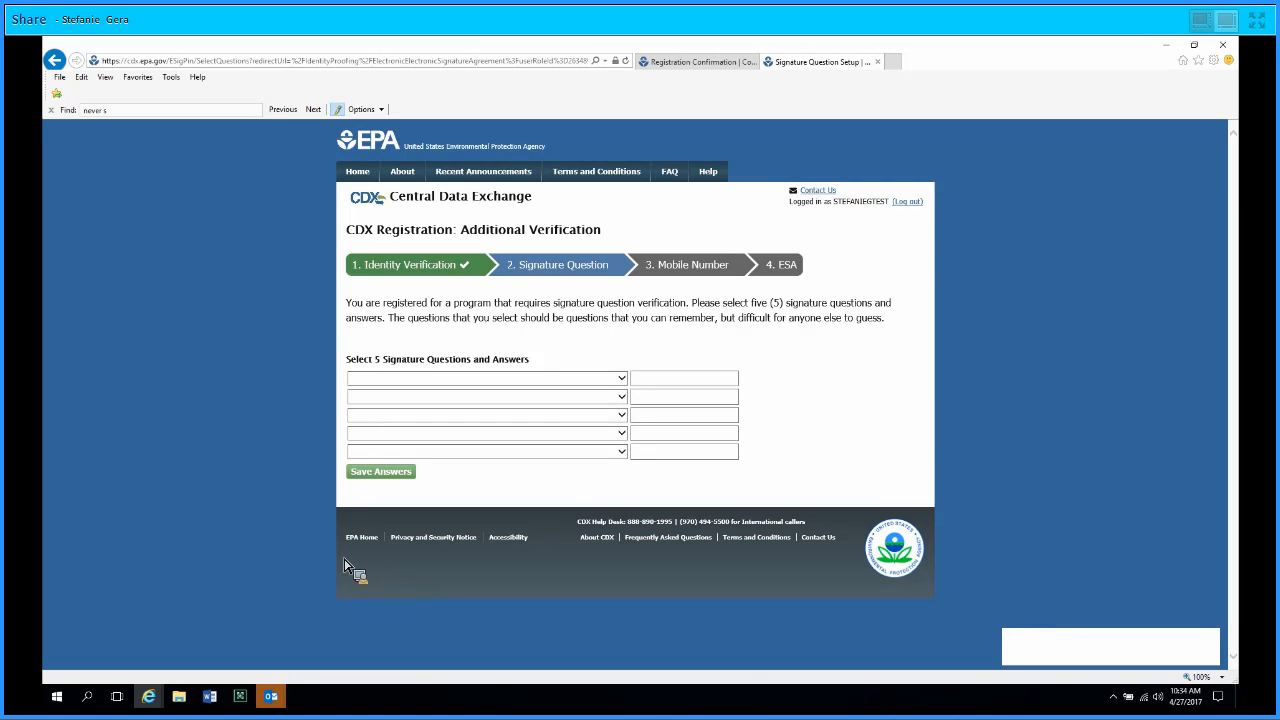
Step: Choose the oldest sibling, high school graduation and favorite pet's name questions and answer each
{"action": "left_click", "coordinate": [582, 379]}
{"action": "left_click", "coordinate": [562, 390]}
{"action": "left_click", "coordinate": [653, 380]}
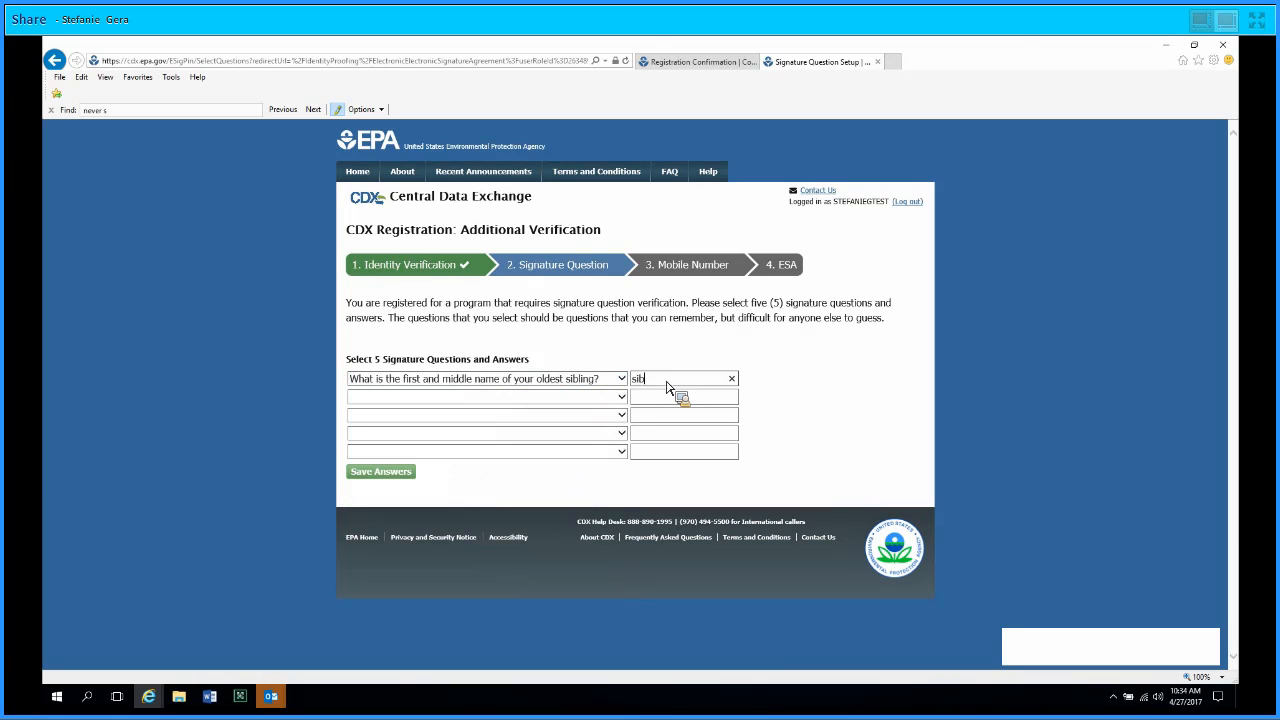
{"action": "left_click", "coordinate": [620, 397]}
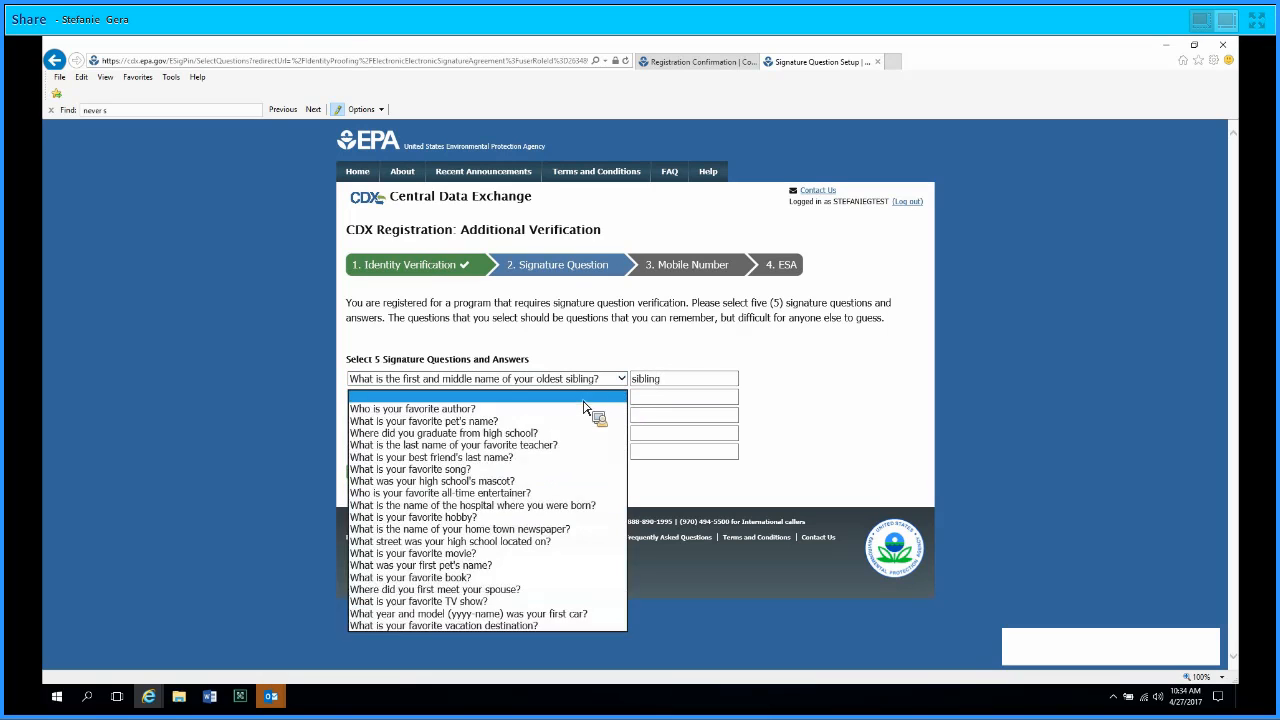
{"action": "left_click", "coordinate": [547, 433]}
{"action": "key", "text": "Tab"}
{"action": "left_click", "coordinate": [548, 416]}
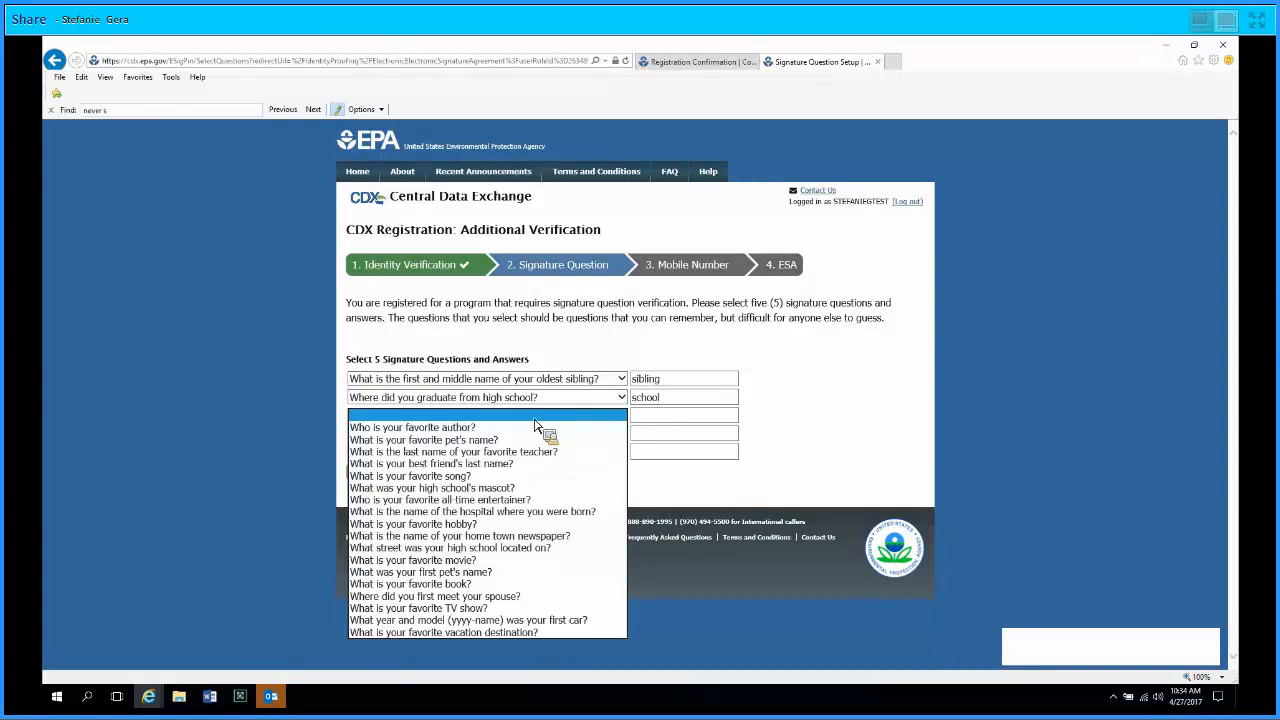
{"action": "left_click", "coordinate": [513, 443]}
{"action": "key", "text": "Tab"}
Step: Choose the high school mascot and favorite hobby questions, answer them, and save all five answers
{"action": "left_click", "coordinate": [600, 434]}
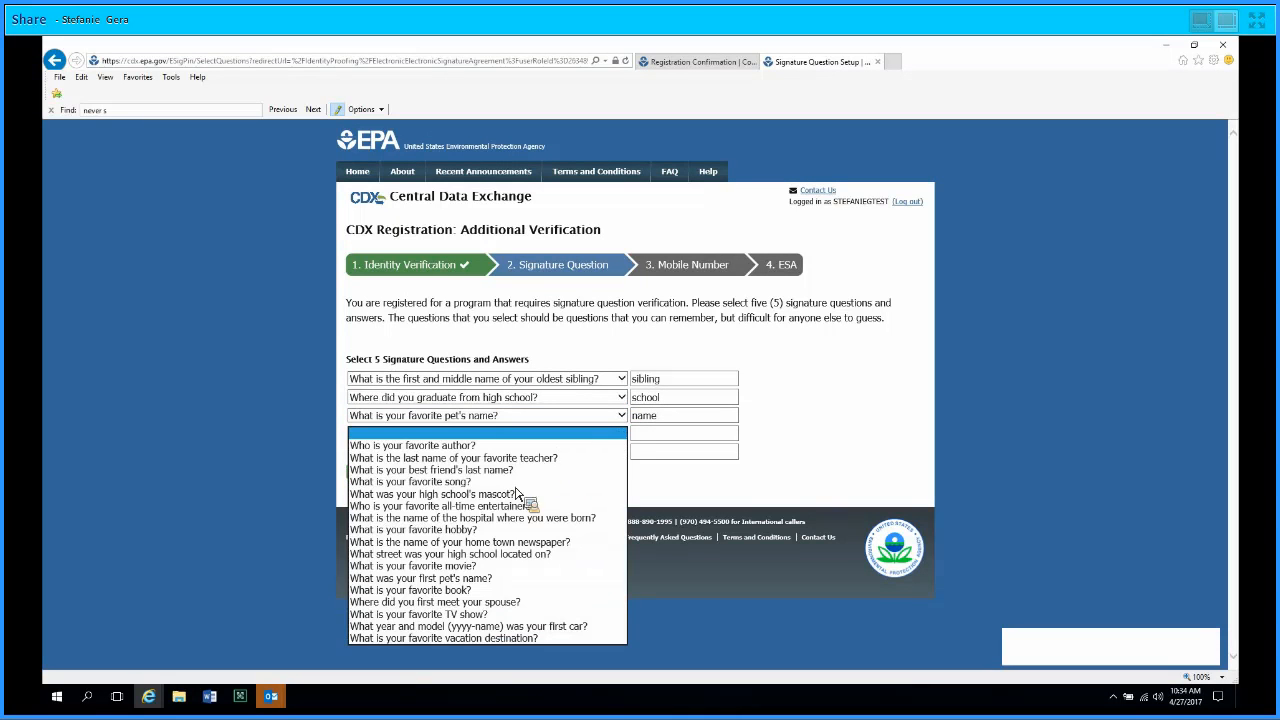
{"action": "left_click", "coordinate": [515, 494]}
{"action": "left_click", "coordinate": [660, 436]}
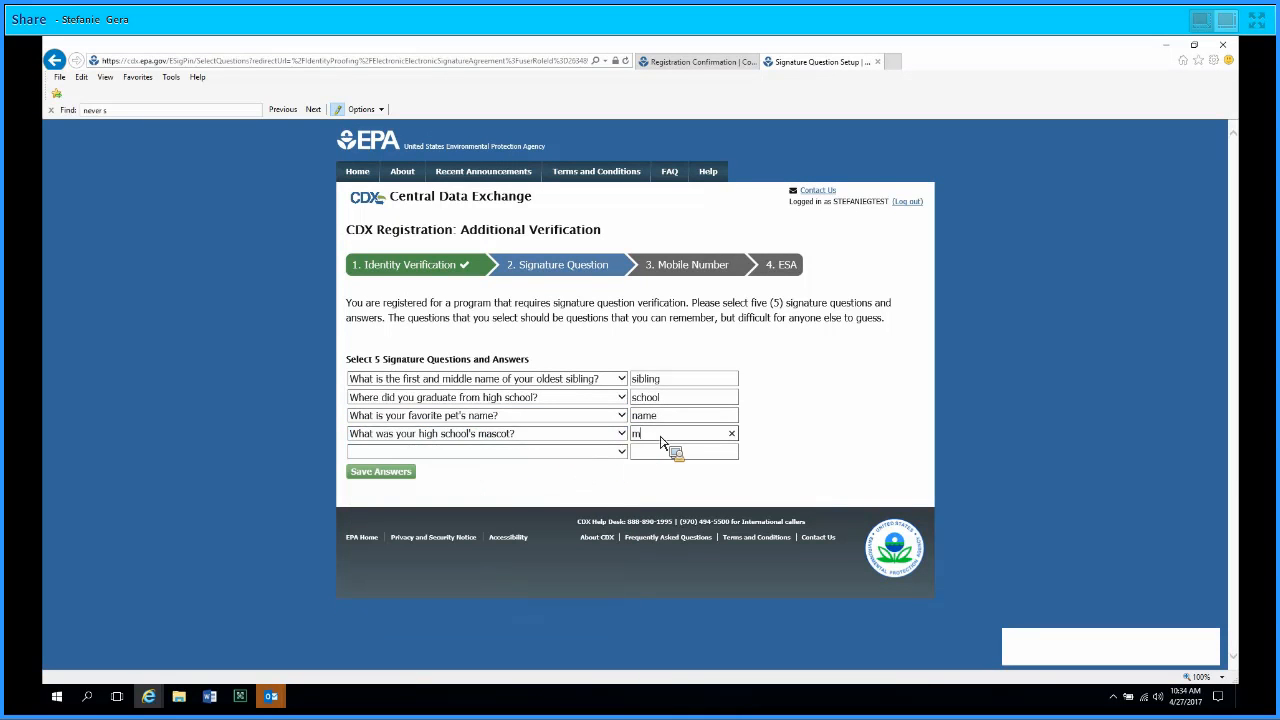
{"action": "left_click", "coordinate": [584, 452]}
{"action": "left_click", "coordinate": [513, 538]}
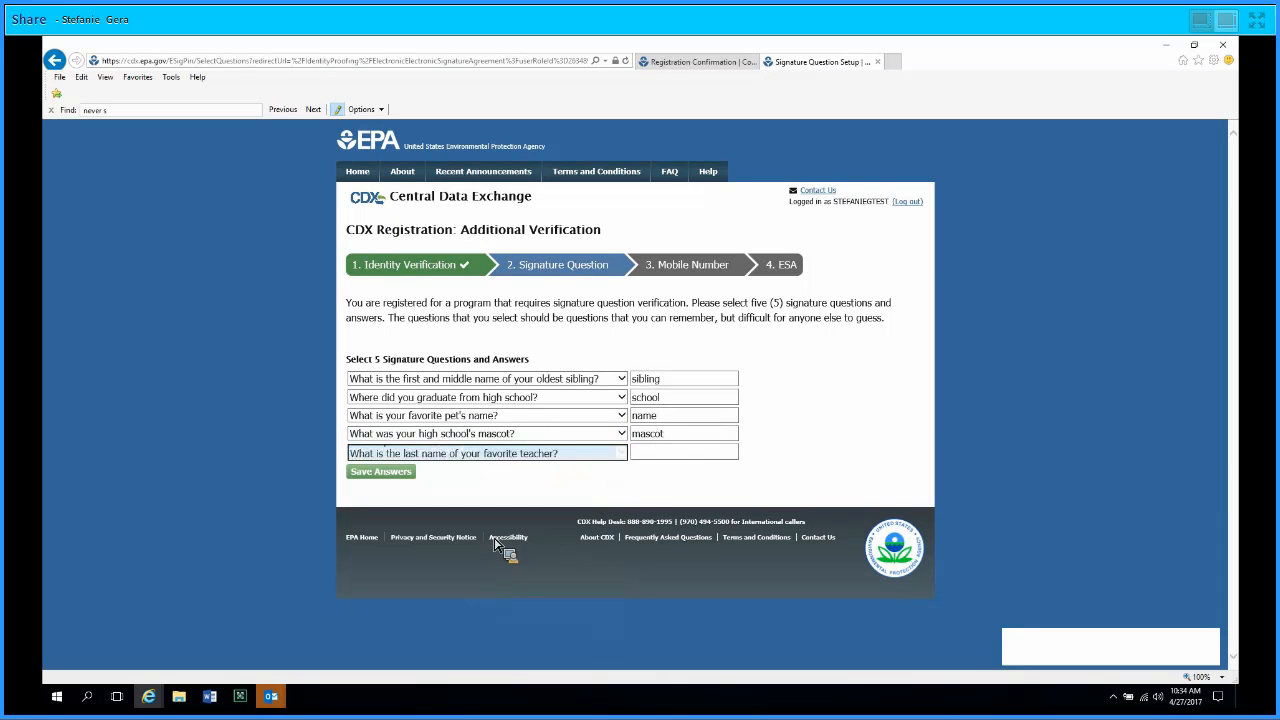
{"action": "left_click", "coordinate": [667, 455]}
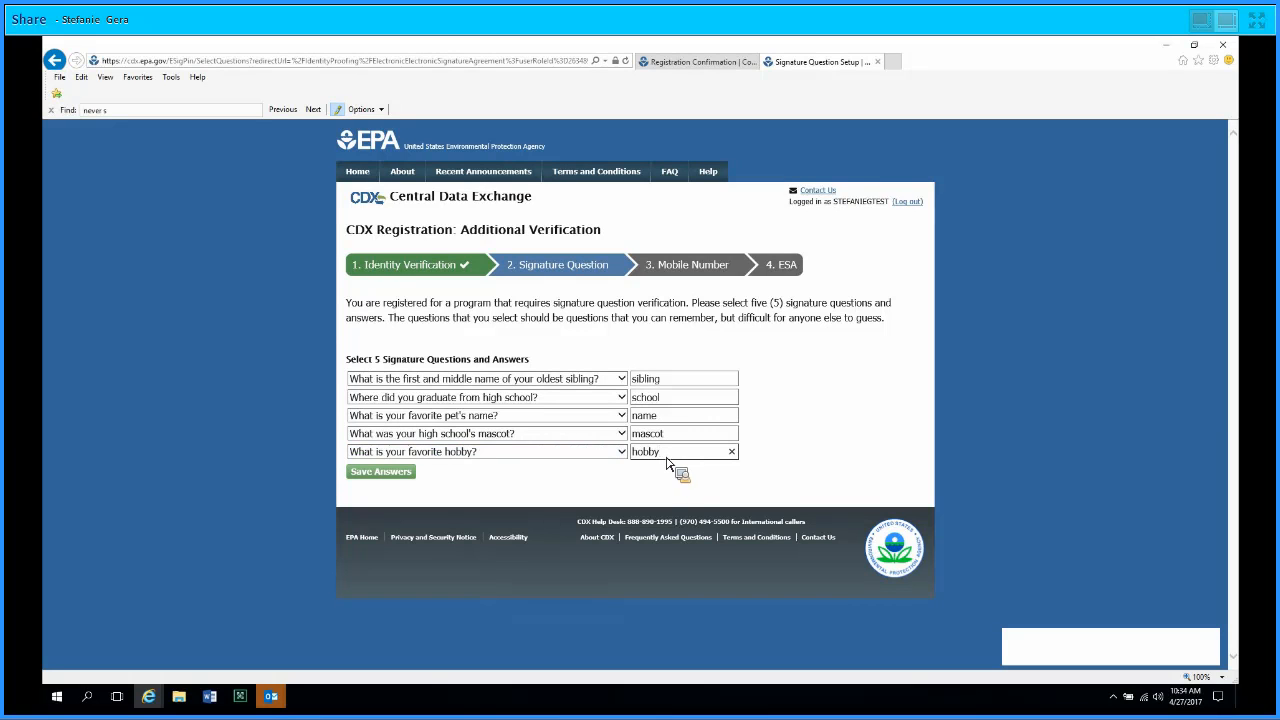
{"action": "left_click", "coordinate": [396, 478]}
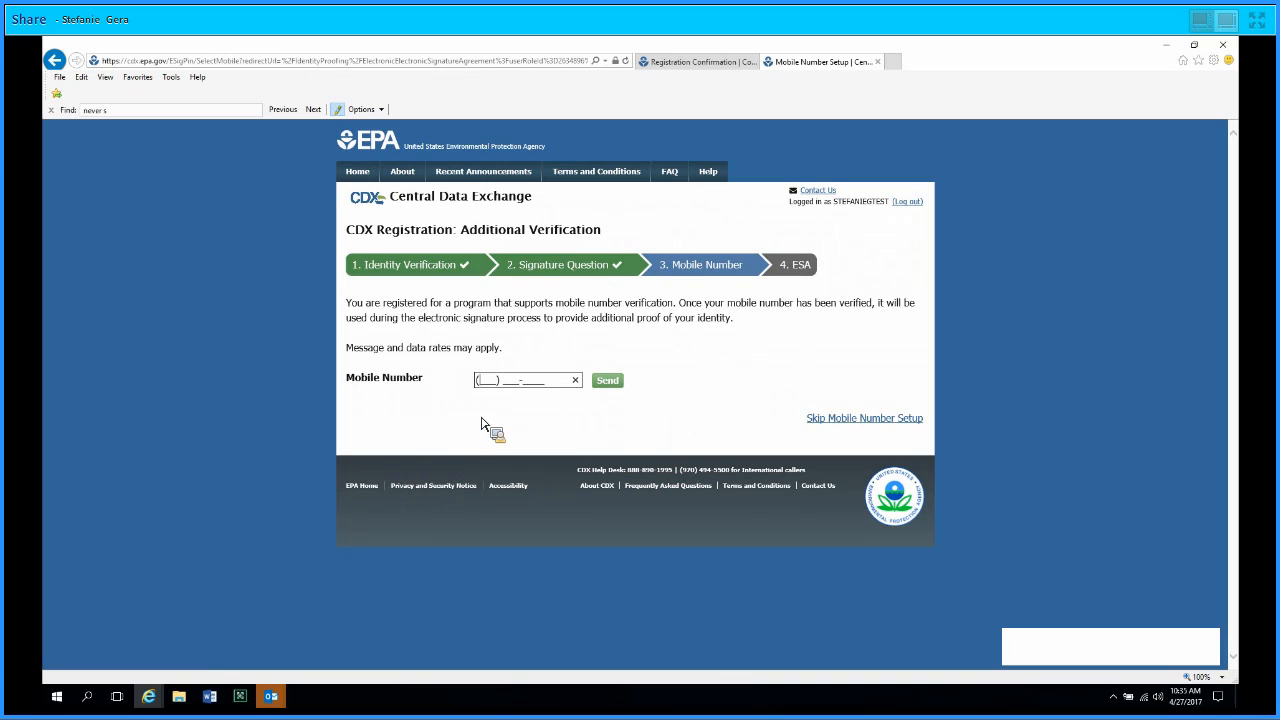
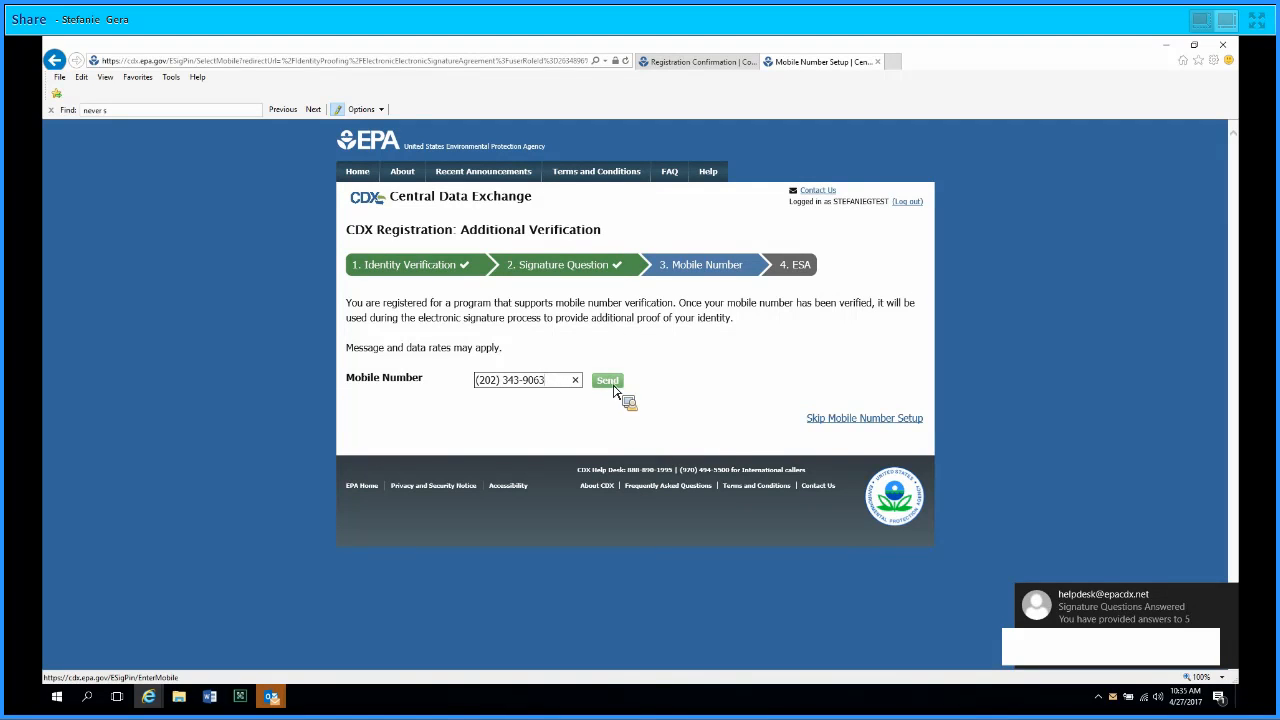
Step: Enter the mobile phone number and send a verification PIN to it
{"action": "left_click", "coordinate": [610, 383]}
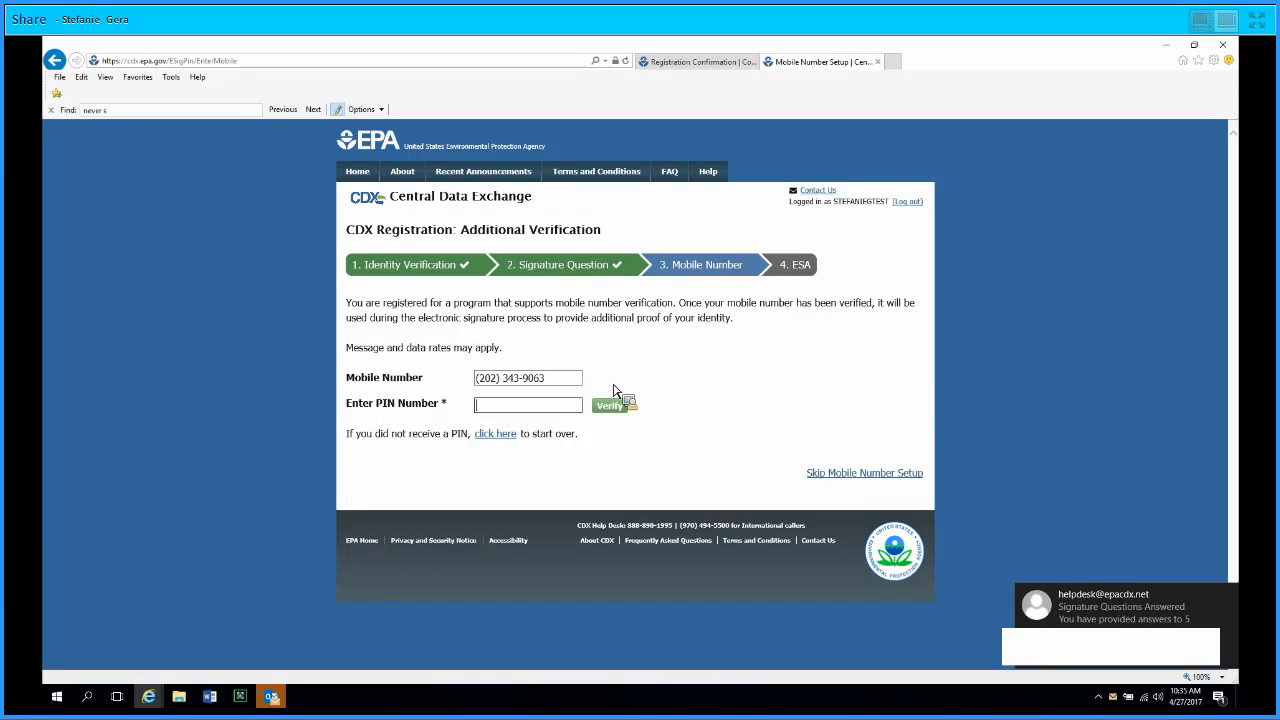
Step: Replace the mobile number's last seven digits and attempt verification without a PIN, triggering 'PIN Number is required'
{"action": "left_click", "coordinate": [531, 410]}
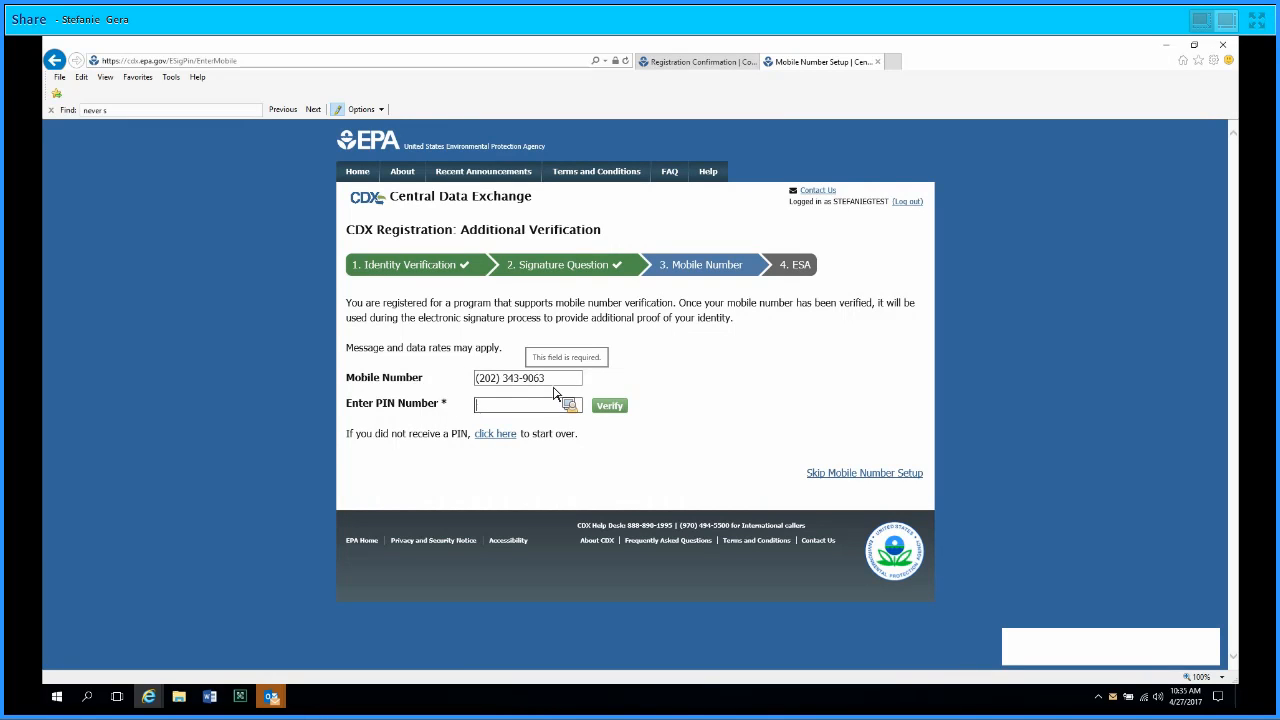
{"action": "left_click", "coordinate": [560, 379]}
{"action": "left_click_drag", "start_coordinate": [509, 382], "coordinate": [547, 382]}
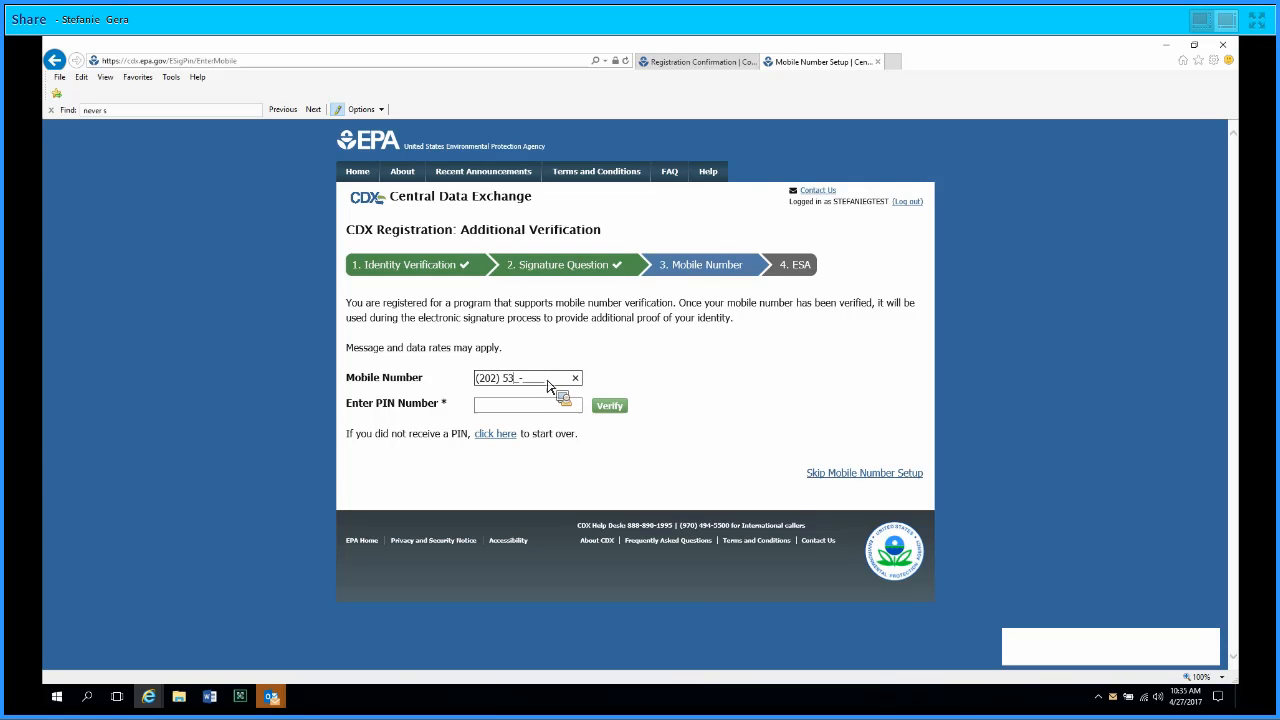
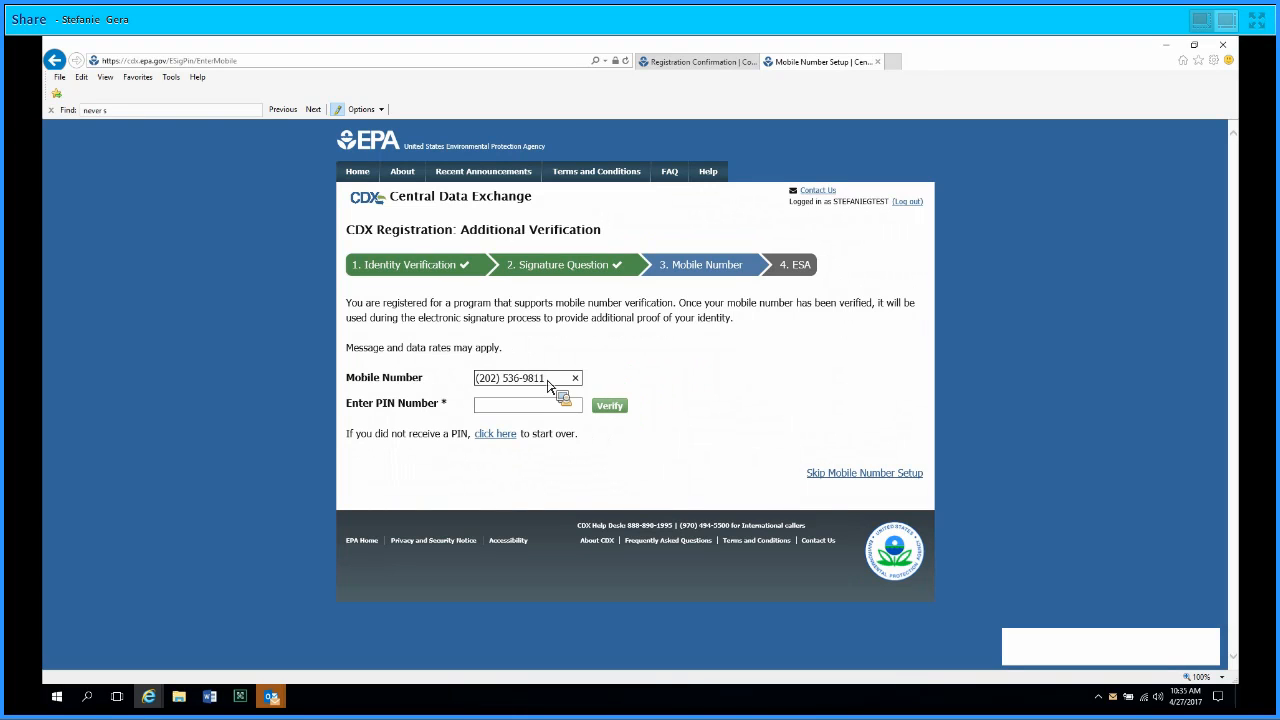
{"action": "left_click", "coordinate": [610, 407]}
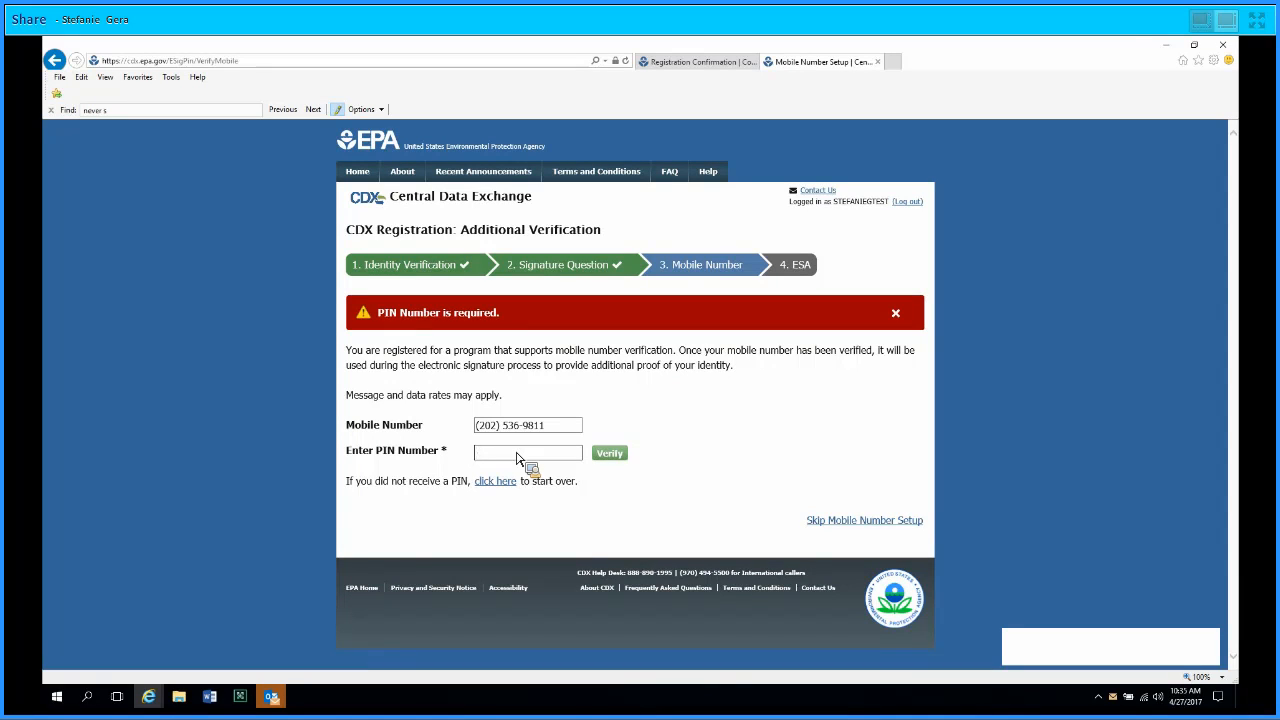
Step: Restart mobile setup, send a PIN to the corrected number, and verify it with the received PIN
{"action": "left_click", "coordinate": [507, 481]}
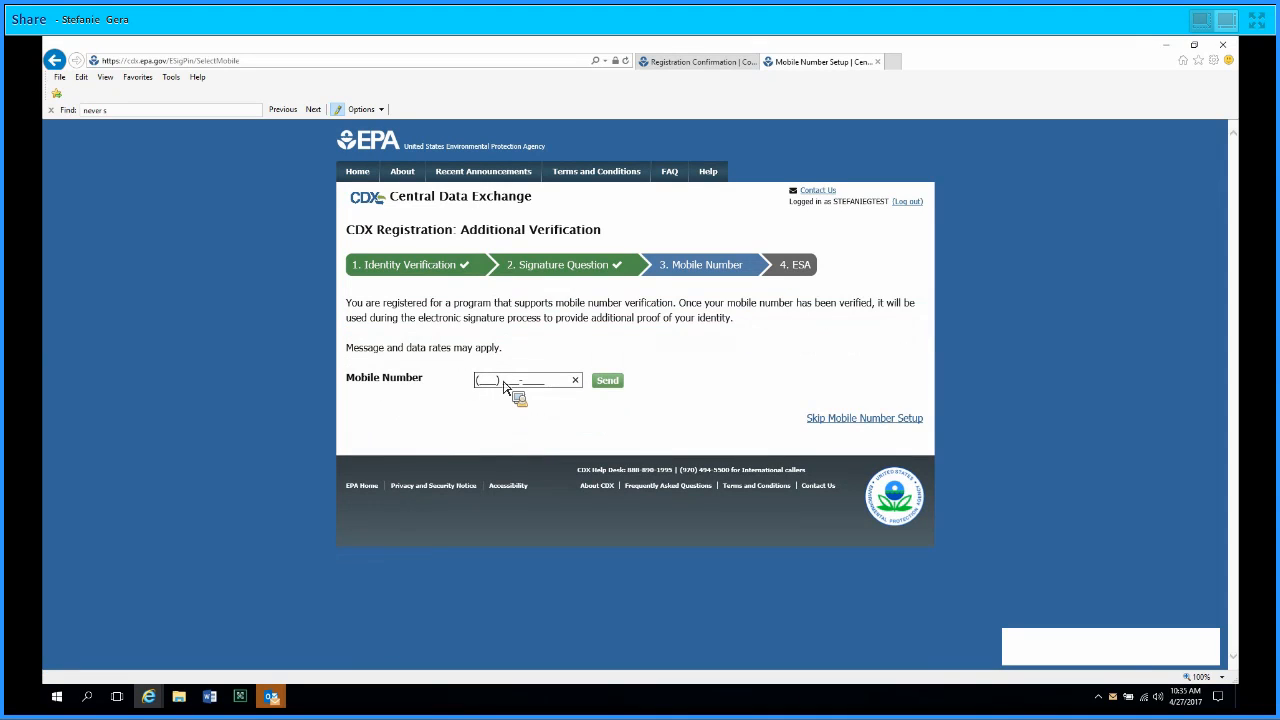
{"action": "left_click", "coordinate": [609, 385]}
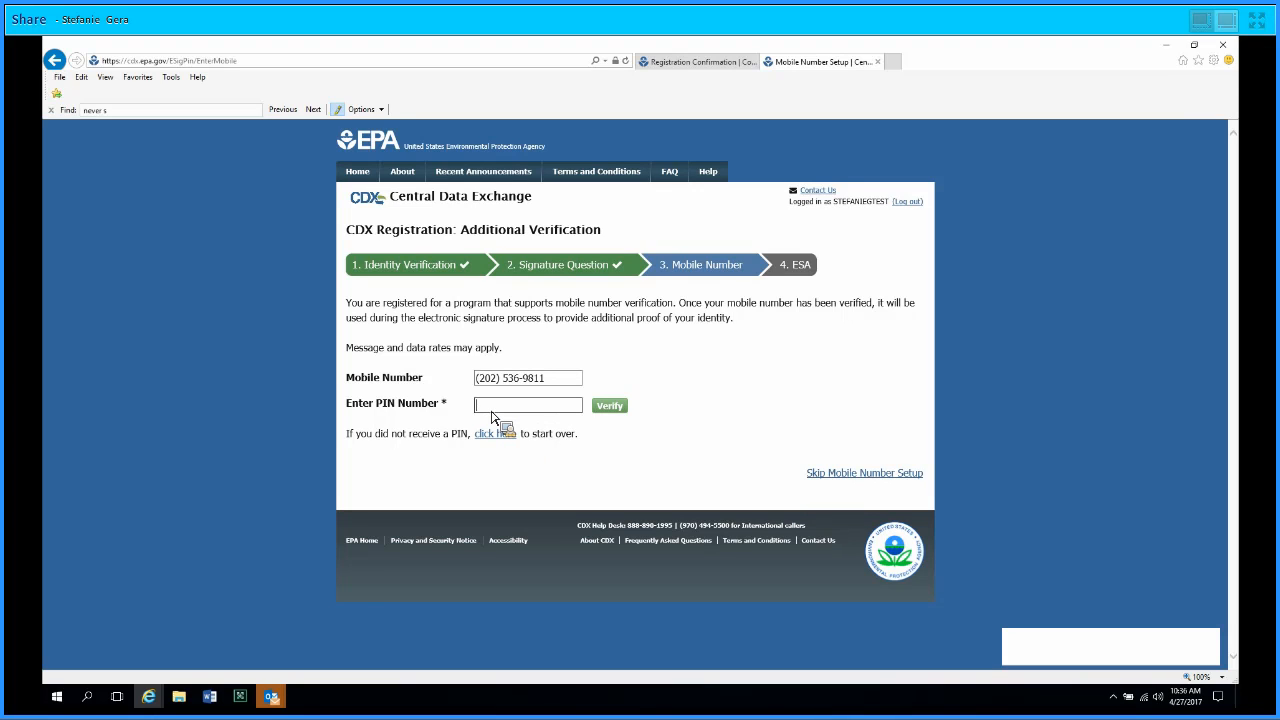
{"action": "left_click", "coordinate": [612, 412]}
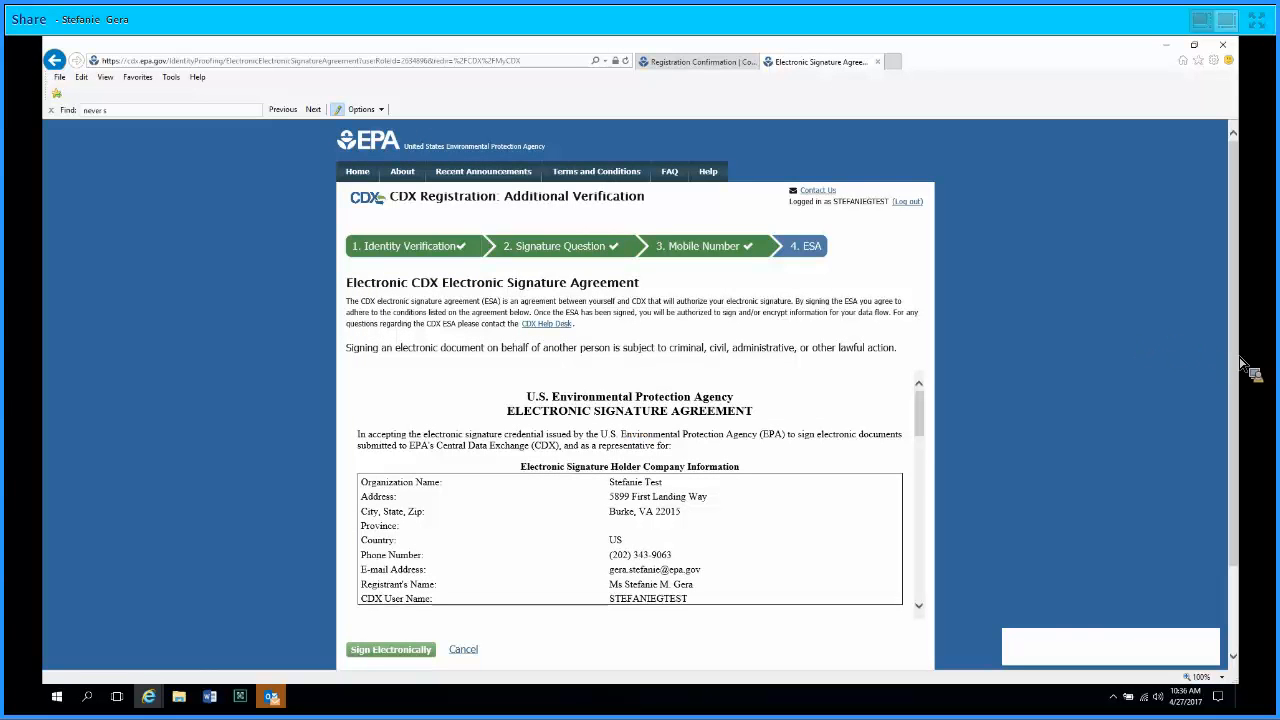
Step: Scroll through the Electronic Signature Agreement text and choose Sign Electronically
{"action": "scroll", "coordinate": [1240, 365], "scroll_direction": "down", "scroll_amount": 2}
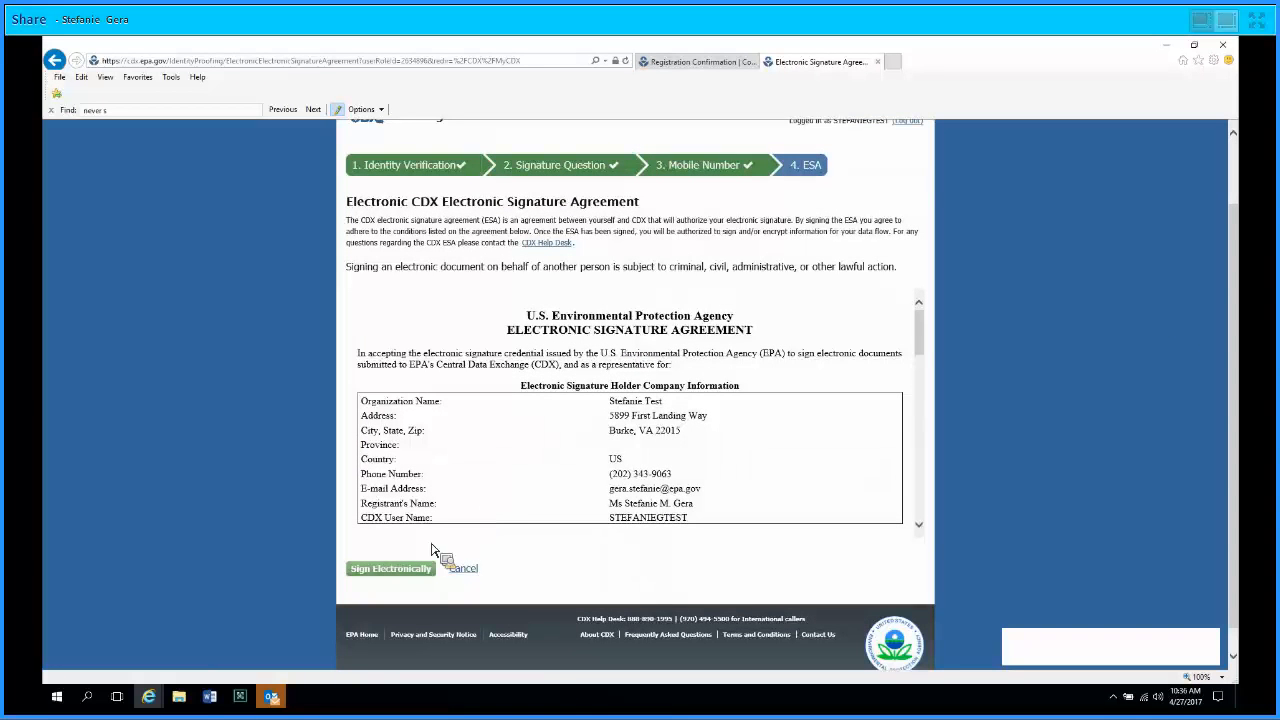
{"action": "left_click_drag", "start_coordinate": [921, 350], "coordinate": [910, 545]}
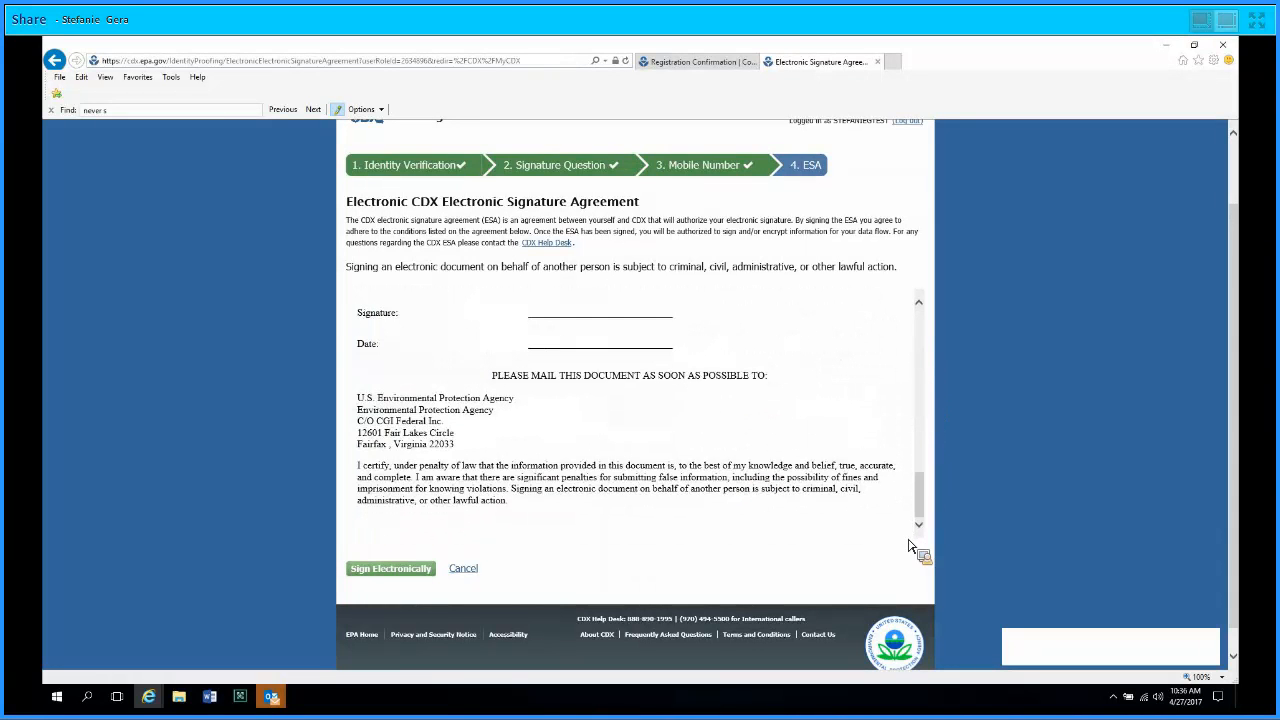
{"action": "left_click", "coordinate": [393, 574]}
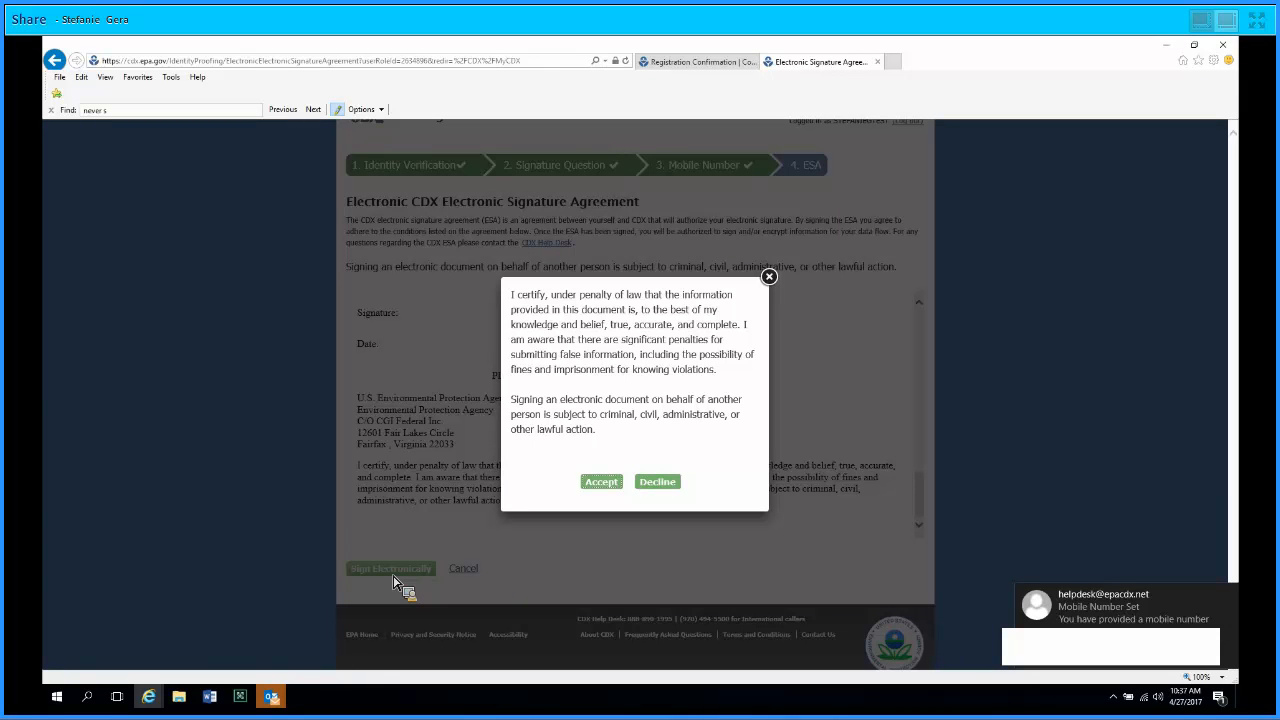
Step: Accept the certification, re-enter the account password, answer the secret question, and sign the agreement
{"action": "left_click", "coordinate": [601, 482]}
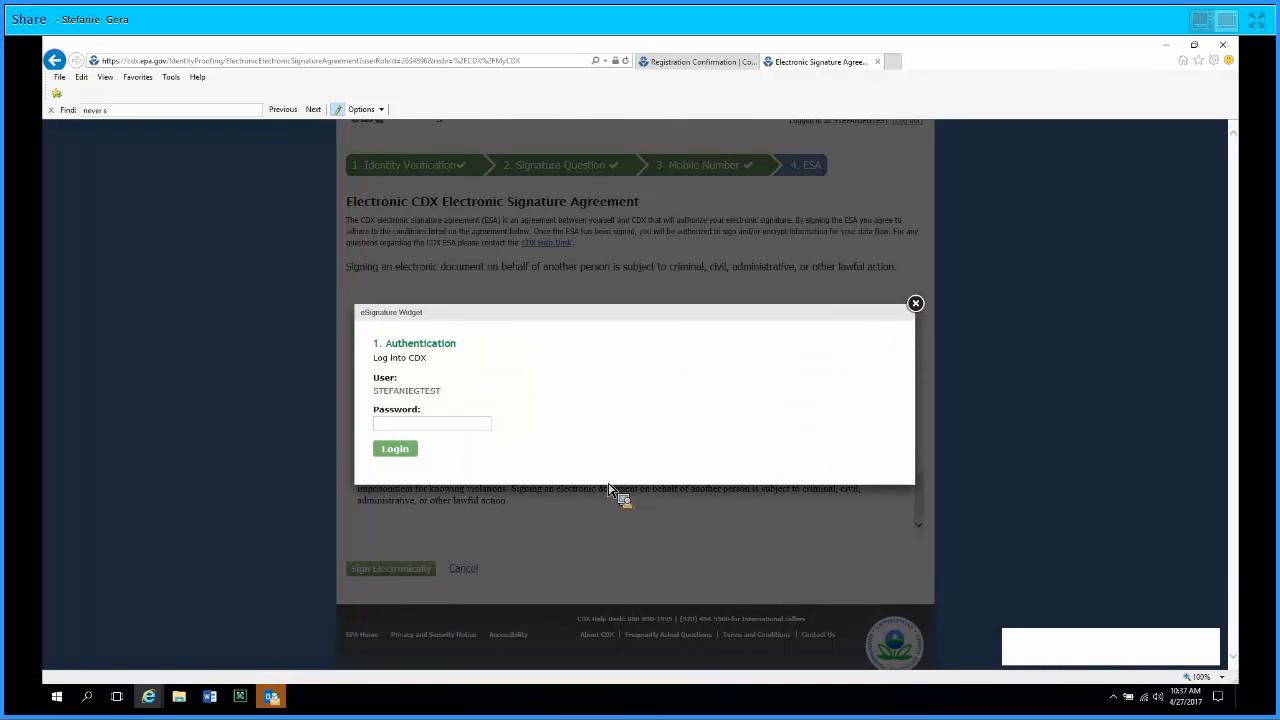
{"action": "left_click", "coordinate": [438, 430]}
{"action": "type", "text": "••••••••••"}
{"action": "left_click", "coordinate": [411, 451]}
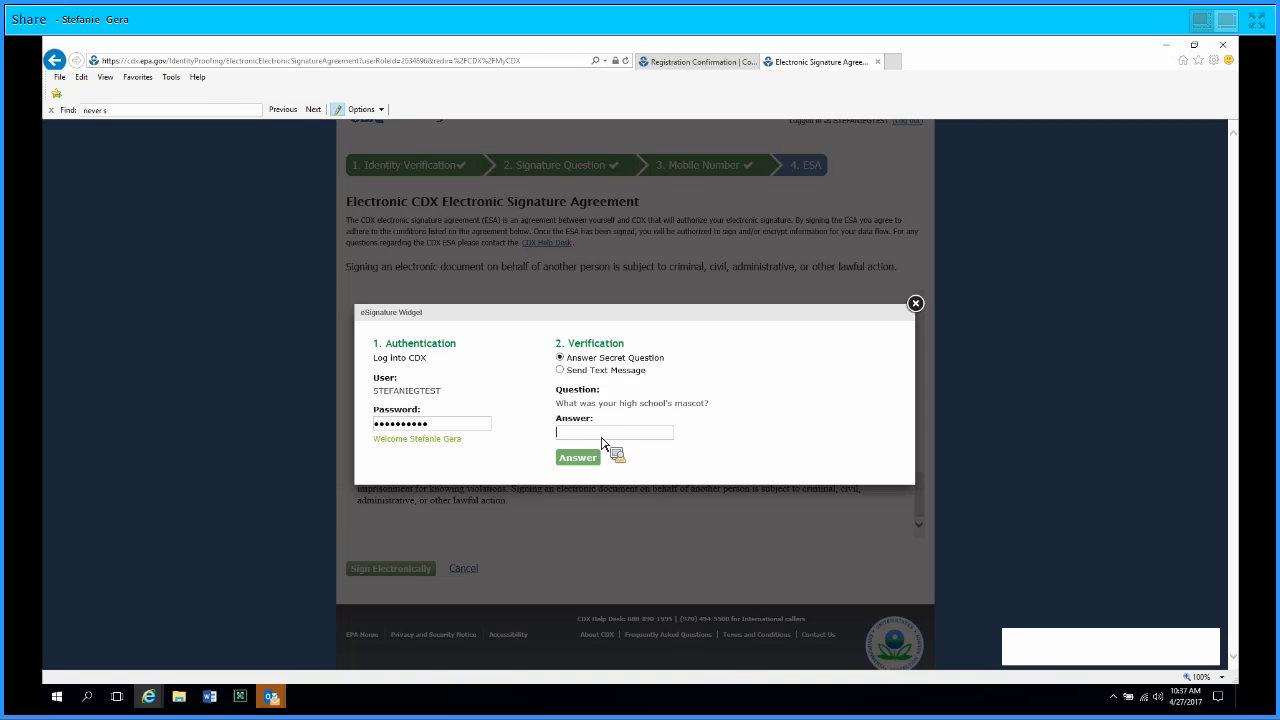
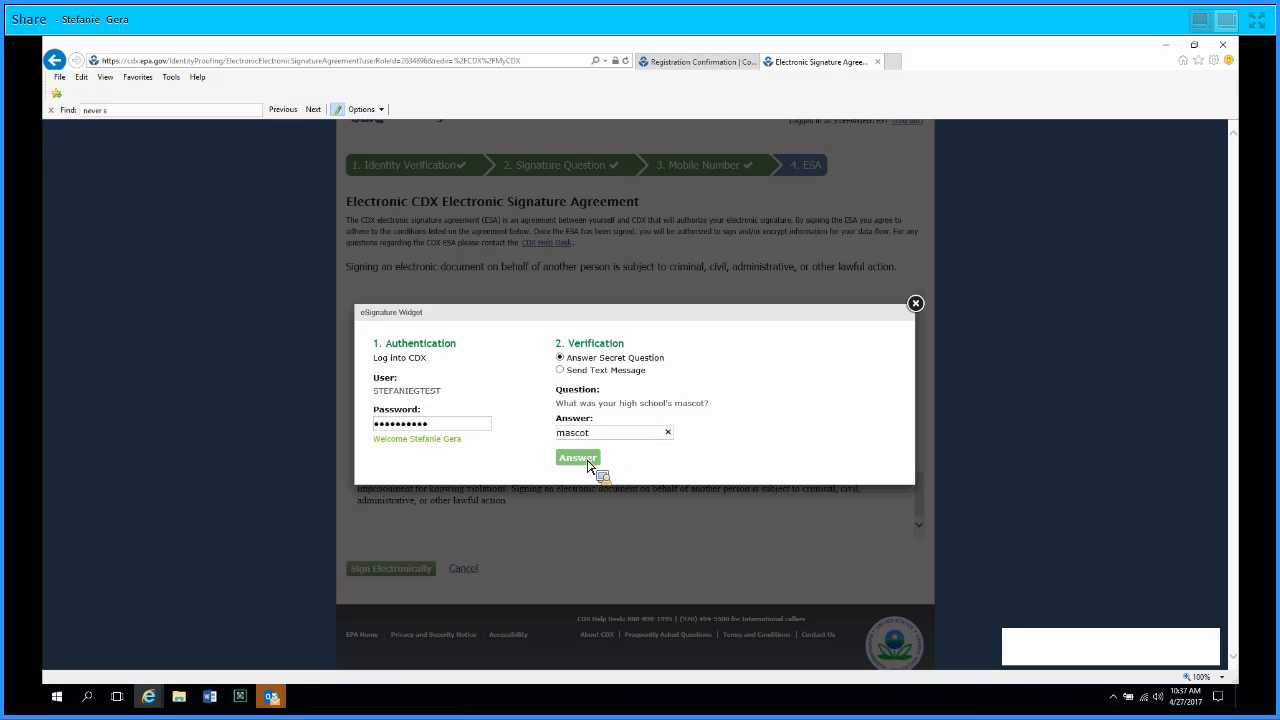
{"action": "left_click", "coordinate": [587, 460]}
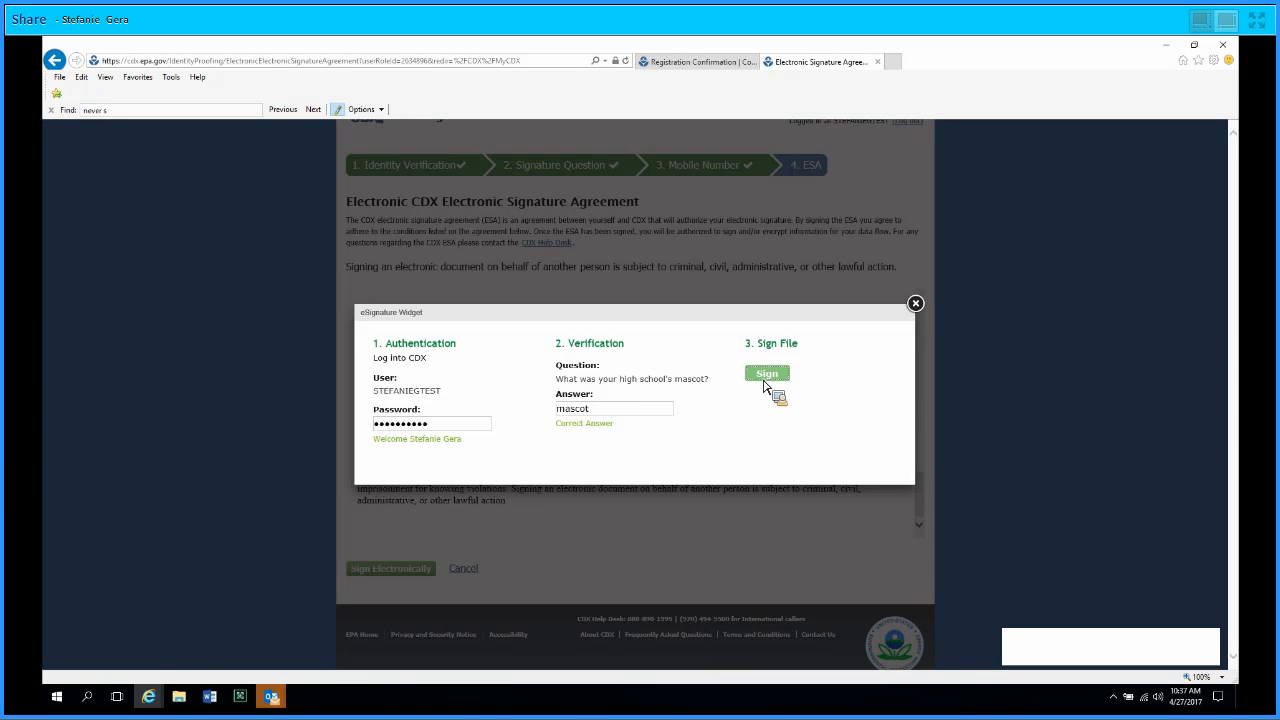
{"action": "left_click", "coordinate": [765, 377]}
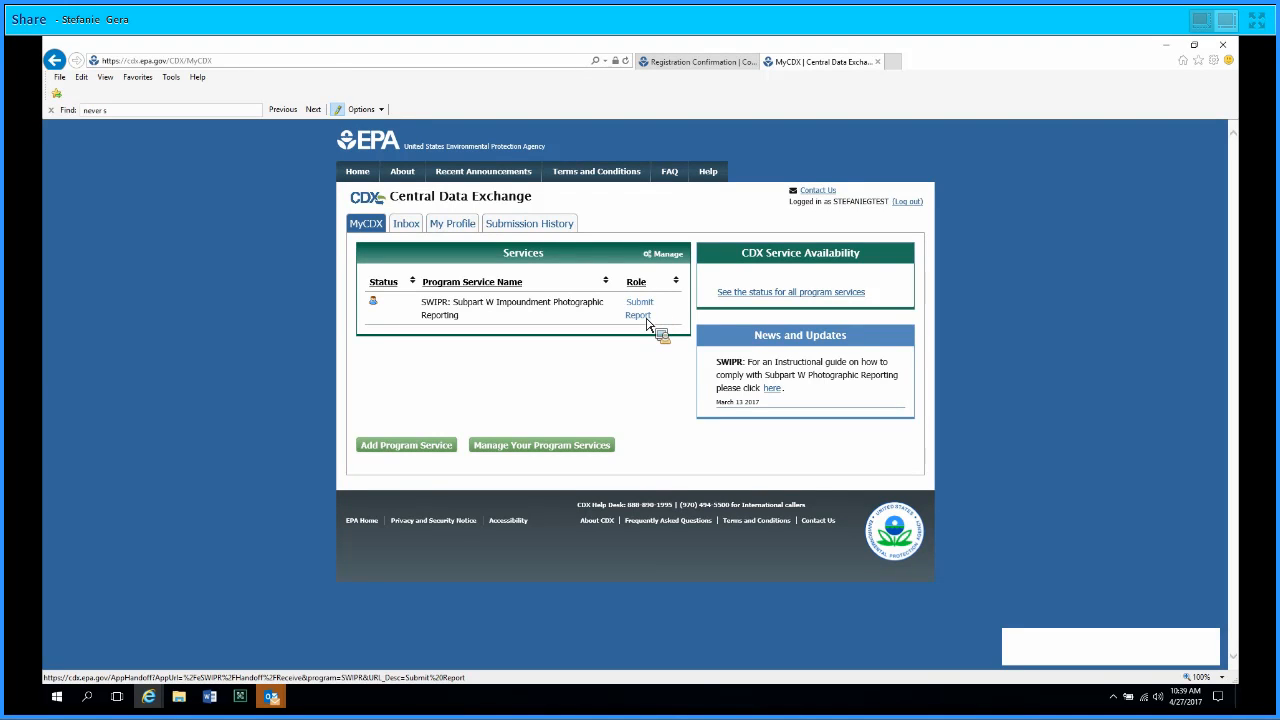
Step: Open SWIPR's Submit Report service and bring up Add/Manage Impoundments, showing an empty My Impoundments list
{"action": "left_click", "coordinate": [638, 308]}
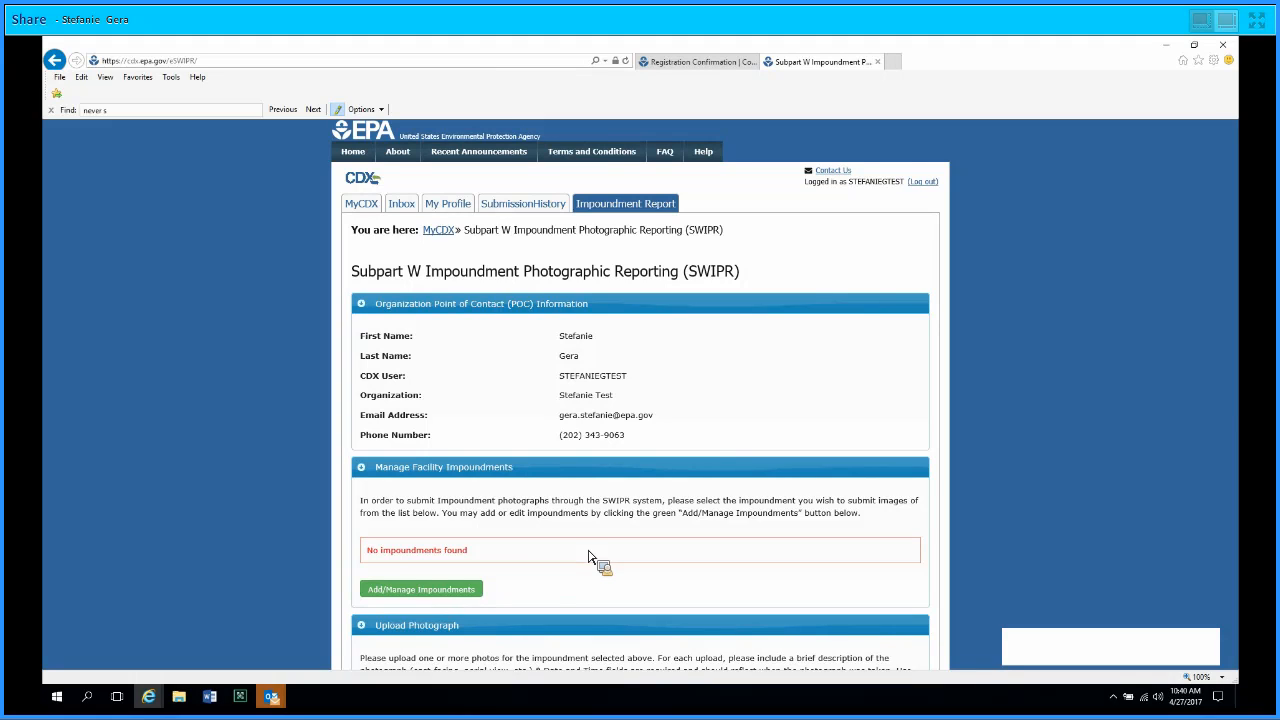
{"action": "left_click", "coordinate": [465, 590]}
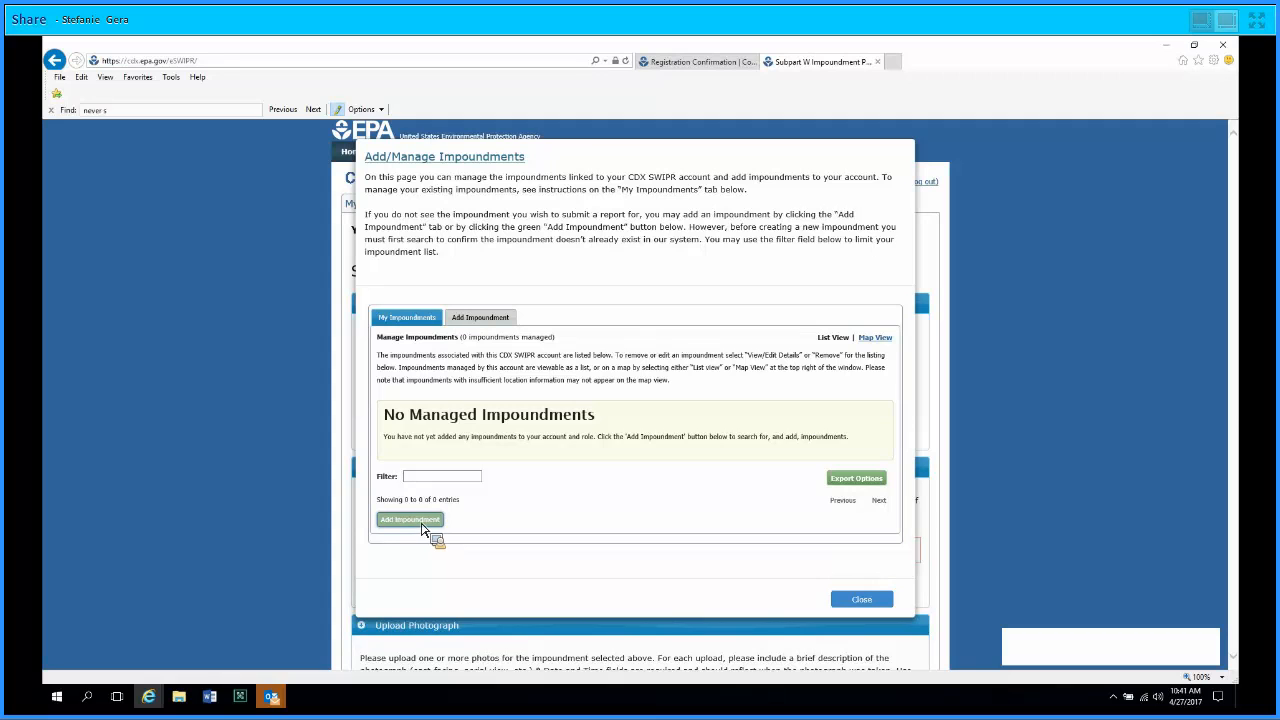
Step: Search for an impoundment with ID 'Test' and ZIP 22015; no impoundments are found
{"action": "left_click", "coordinate": [421, 524]}
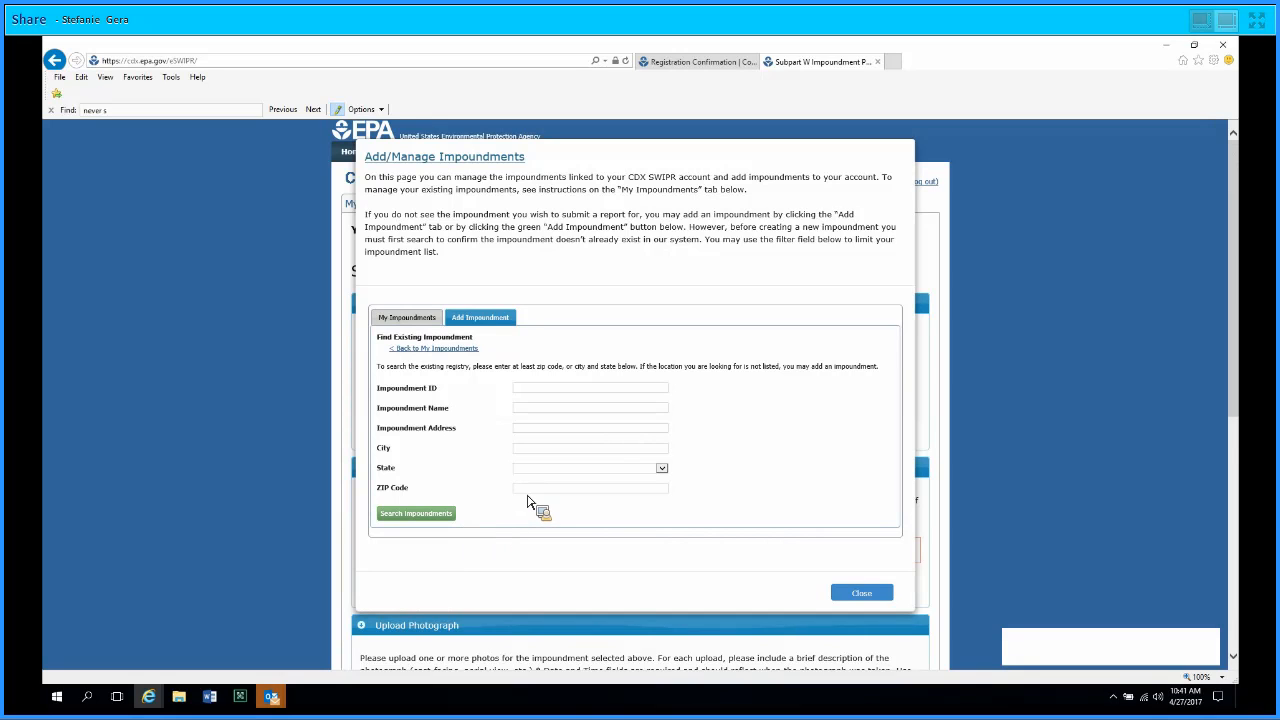
{"action": "type", "text": "Test"}
{"action": "left_click", "coordinate": [545, 489]}
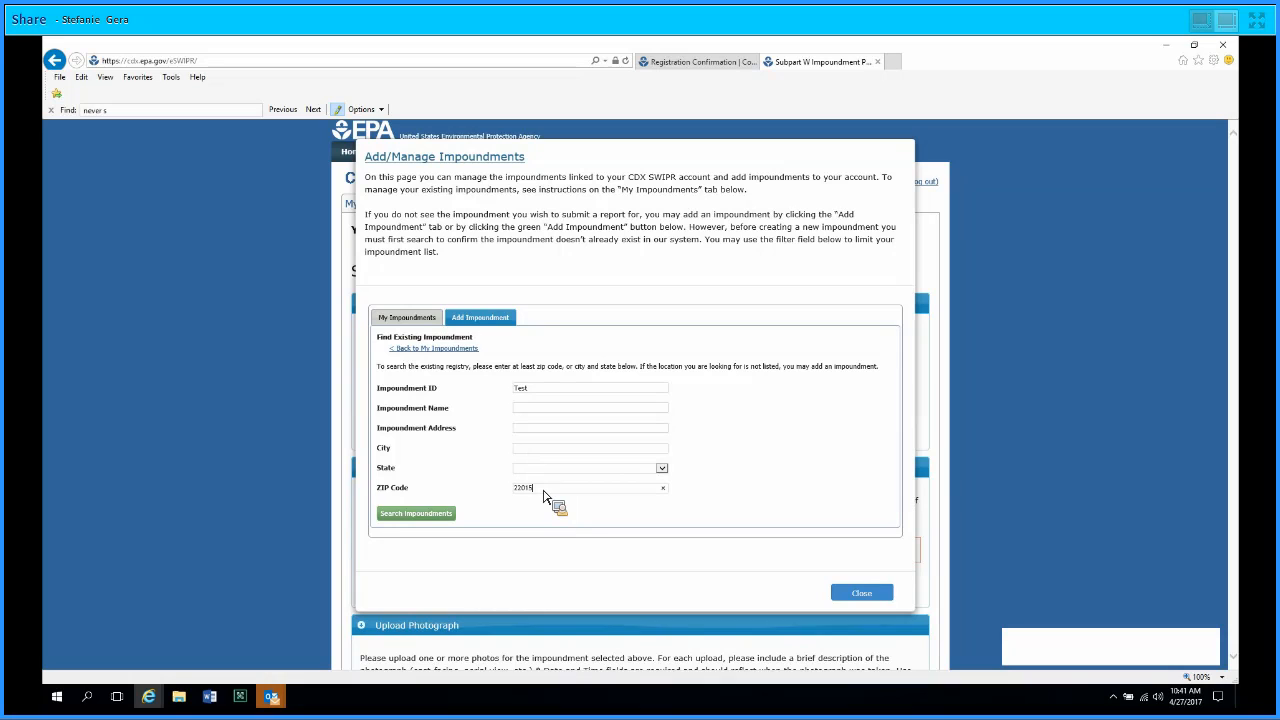
{"action": "left_click", "coordinate": [440, 520]}
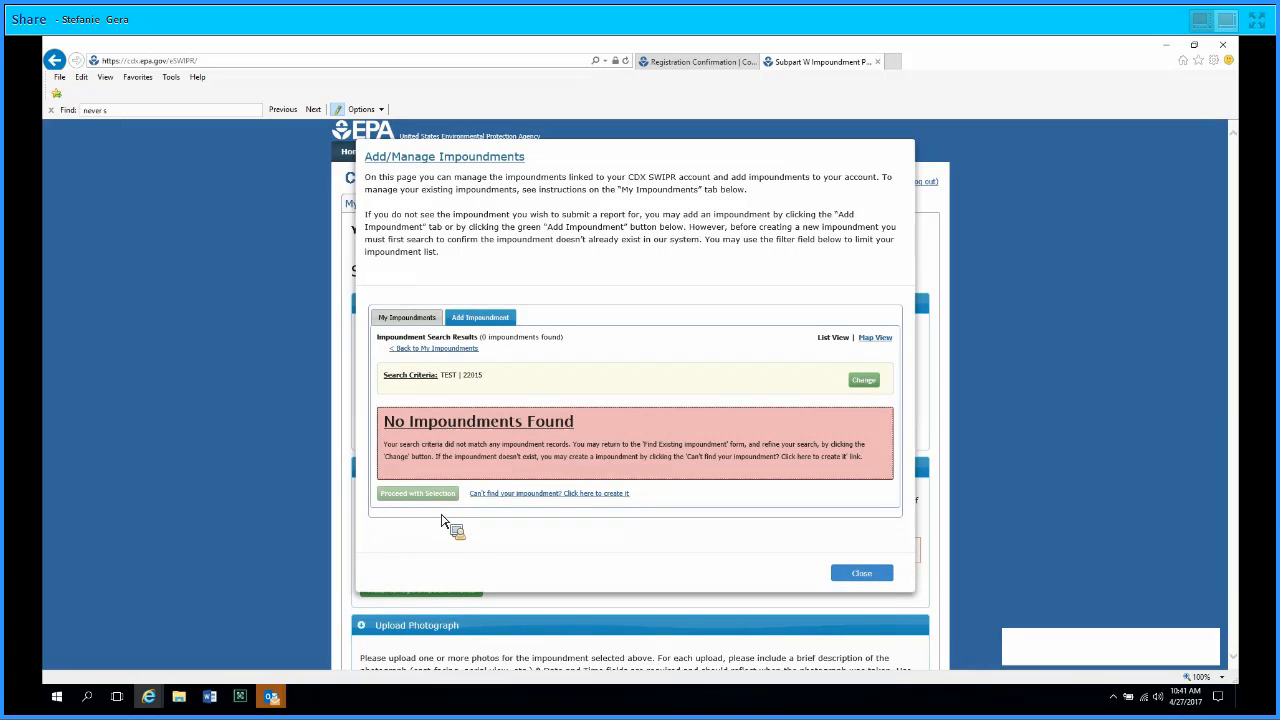
Step: Clear the 'Test' Impoundment ID and rerun the search using ZIP 22015 only
{"action": "left_click", "coordinate": [863, 380]}
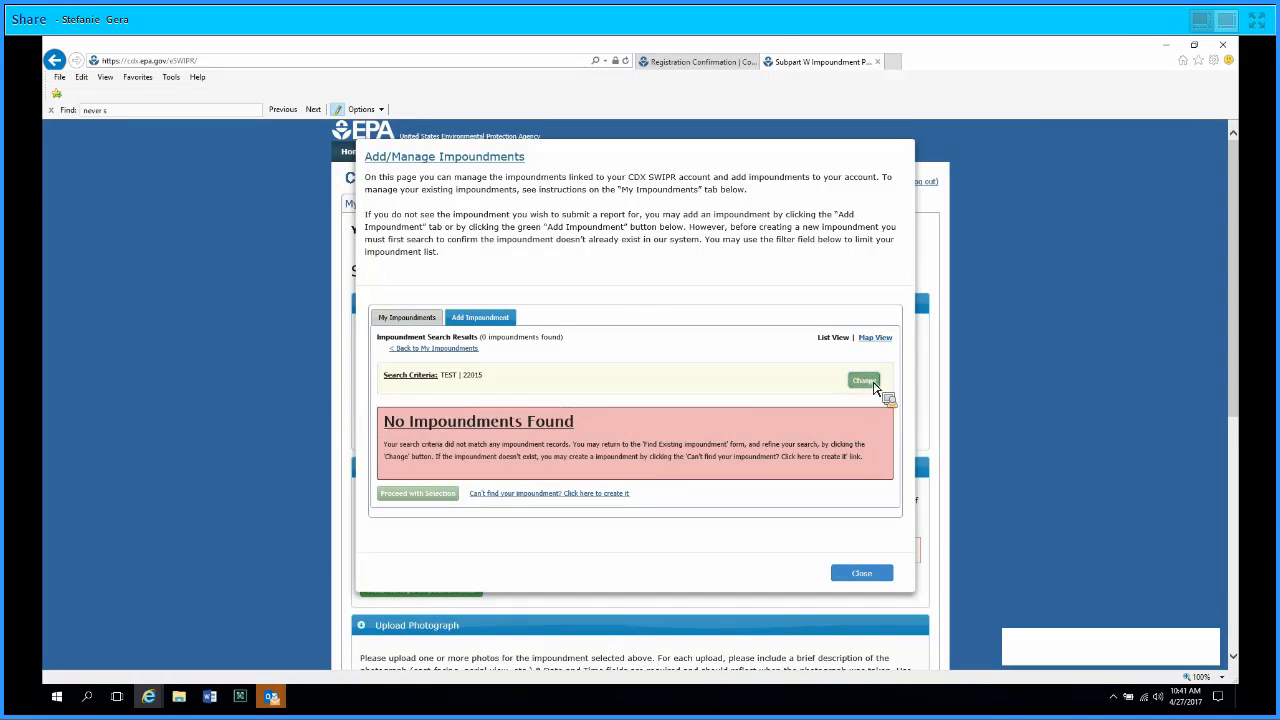
{"action": "double_click", "coordinate": [528, 389]}
{"action": "key", "text": "BackSpace"}
{"action": "left_click", "coordinate": [415, 514]}
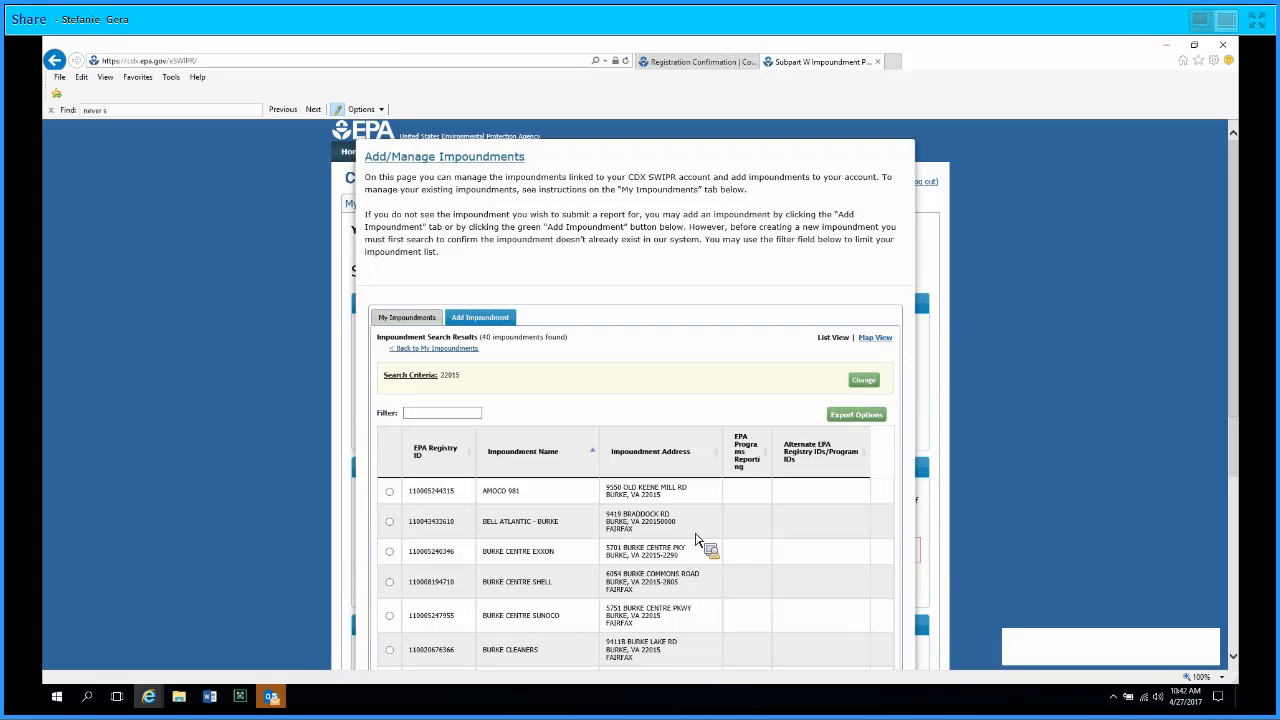
Step: Select AMOCO 981 from the 40 impoundment search results
{"action": "scroll", "coordinate": [1240, 398], "scroll_direction": "down", "scroll_amount": 1}
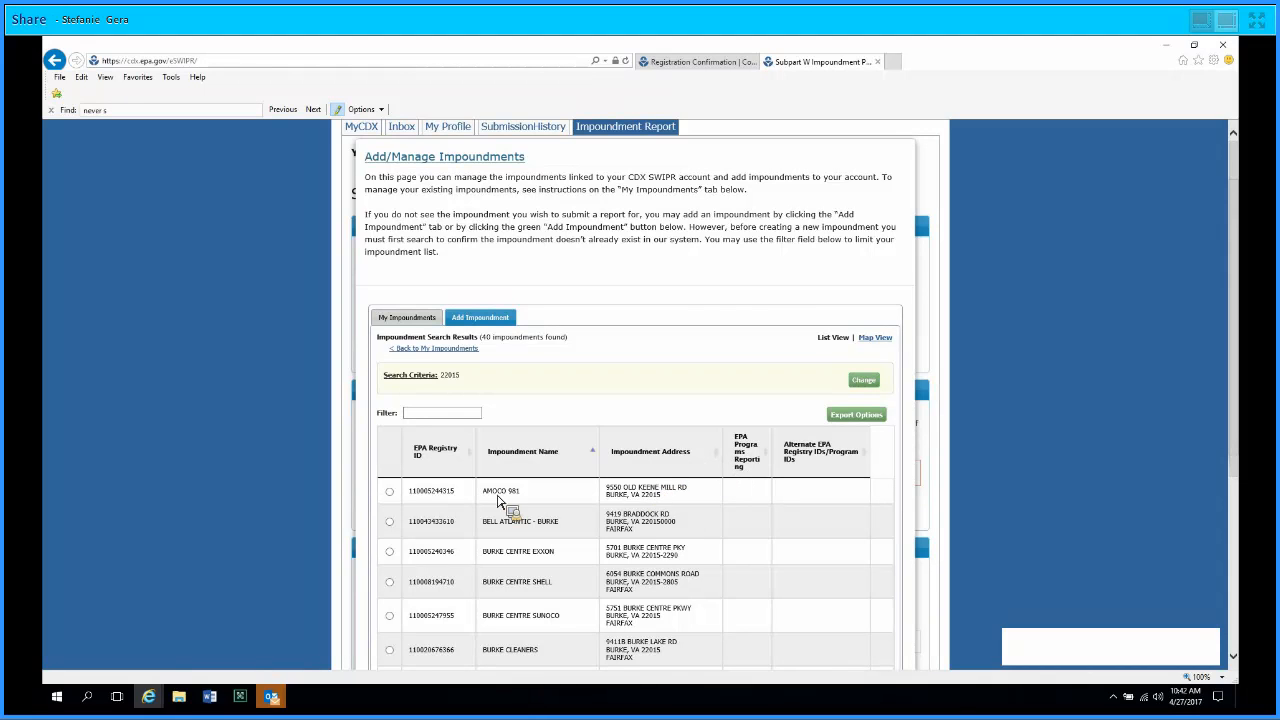
{"action": "left_click", "coordinate": [389, 491]}
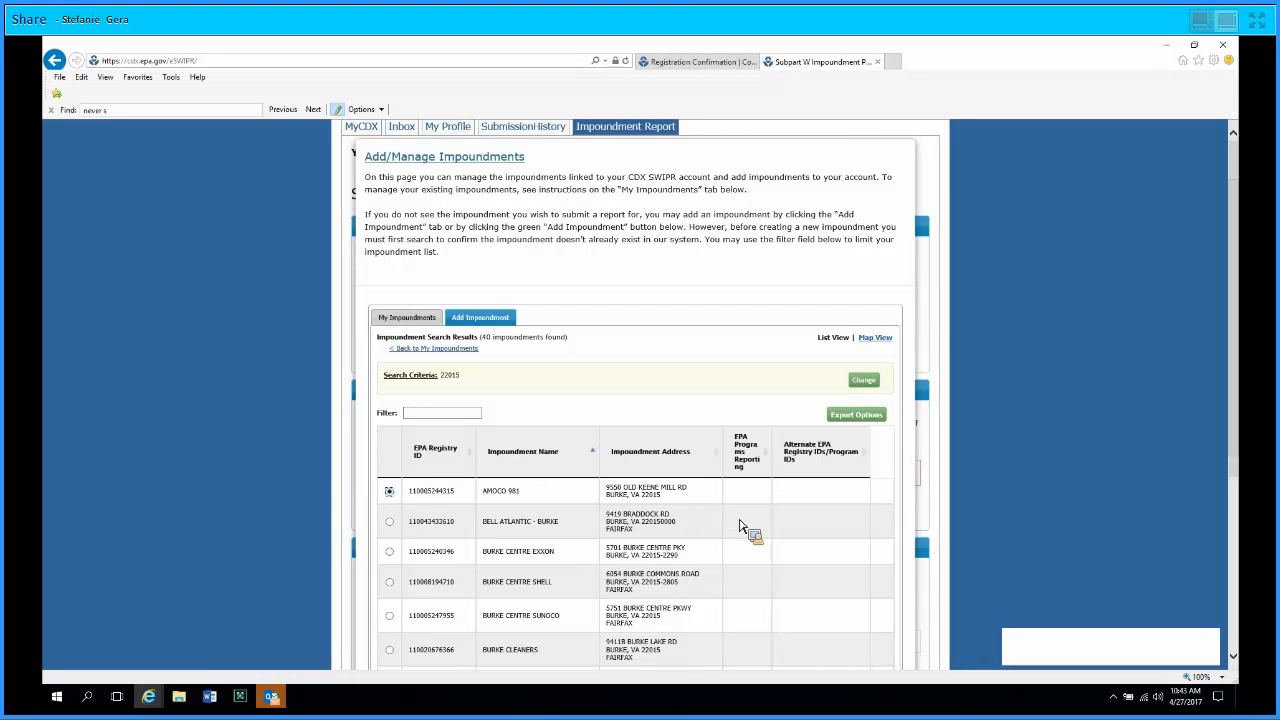
{"action": "left_click", "coordinate": [1233, 657]}
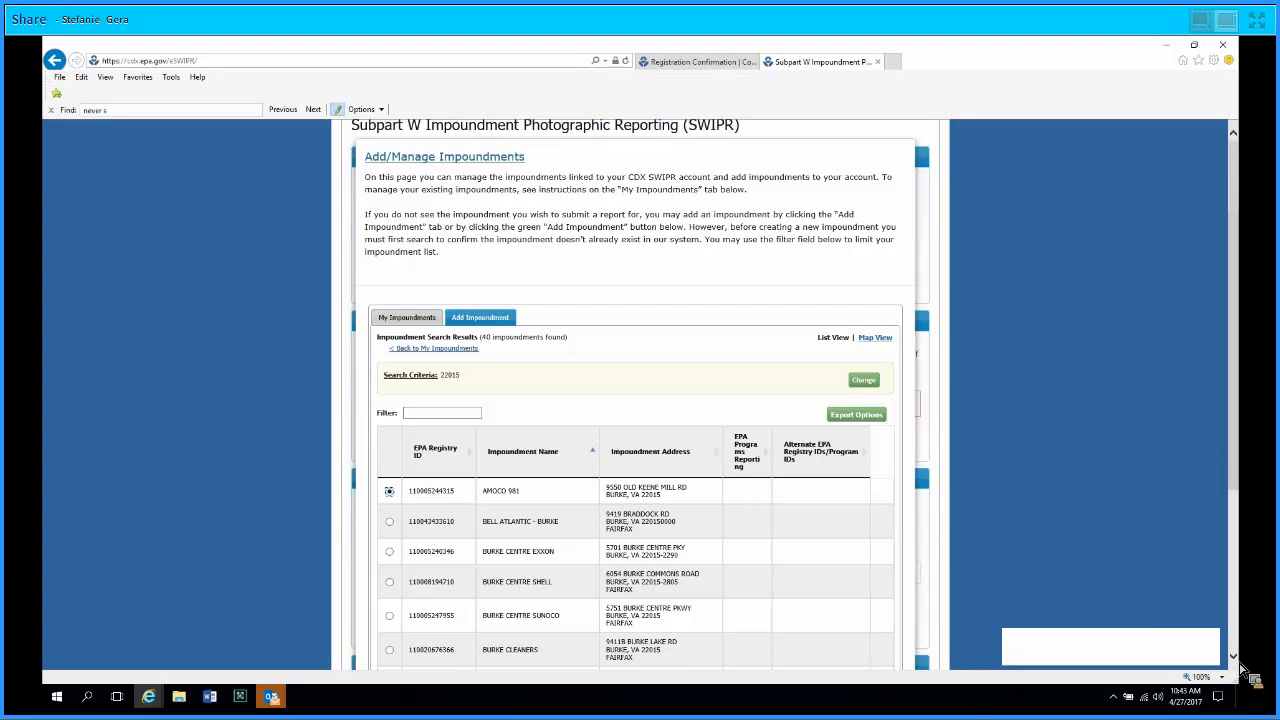
{"action": "left_click", "coordinate": [1236, 659]}
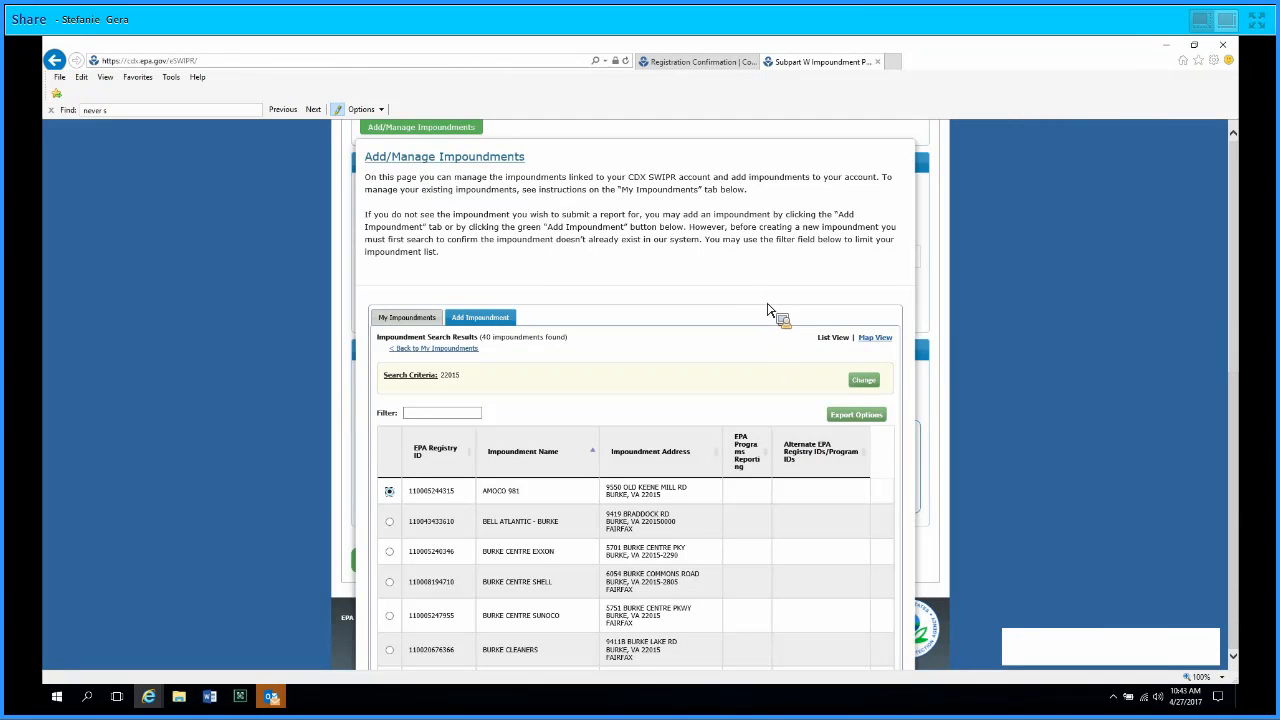
Step: Set Internet Explorer's page zoom to 75%
{"action": "left_click", "coordinate": [1222, 677]}
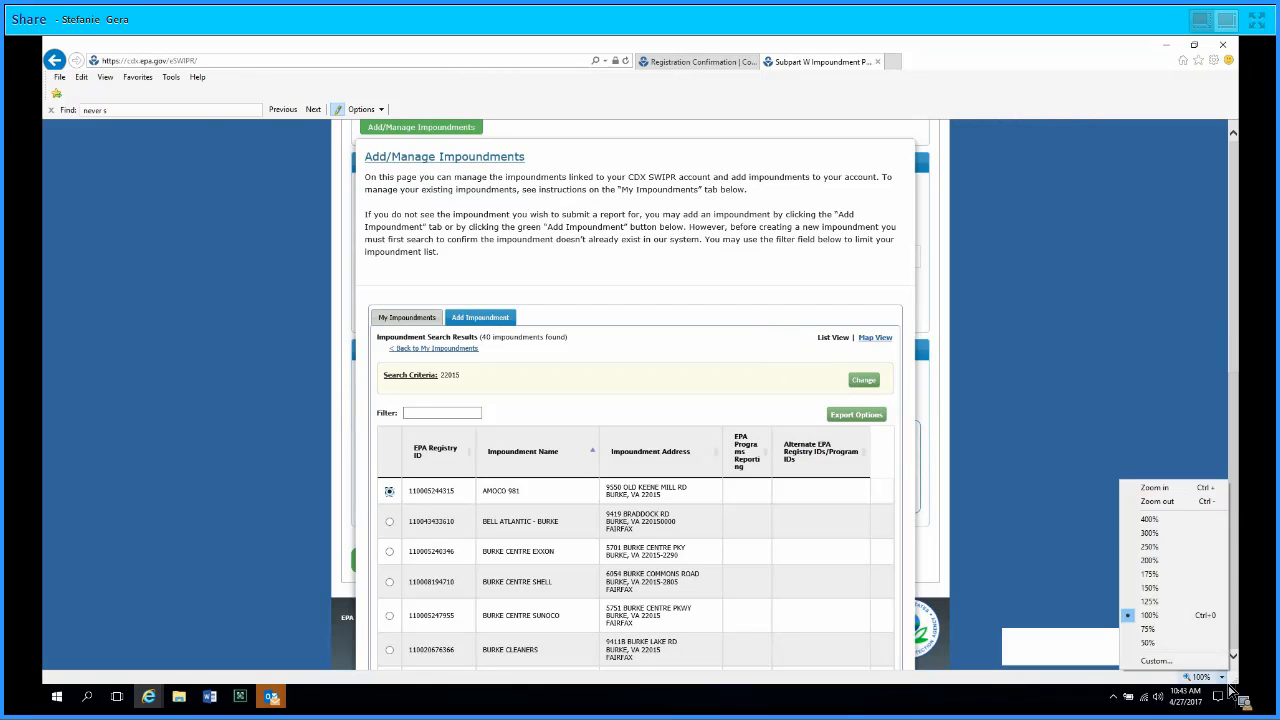
{"action": "left_click", "coordinate": [1188, 640]}
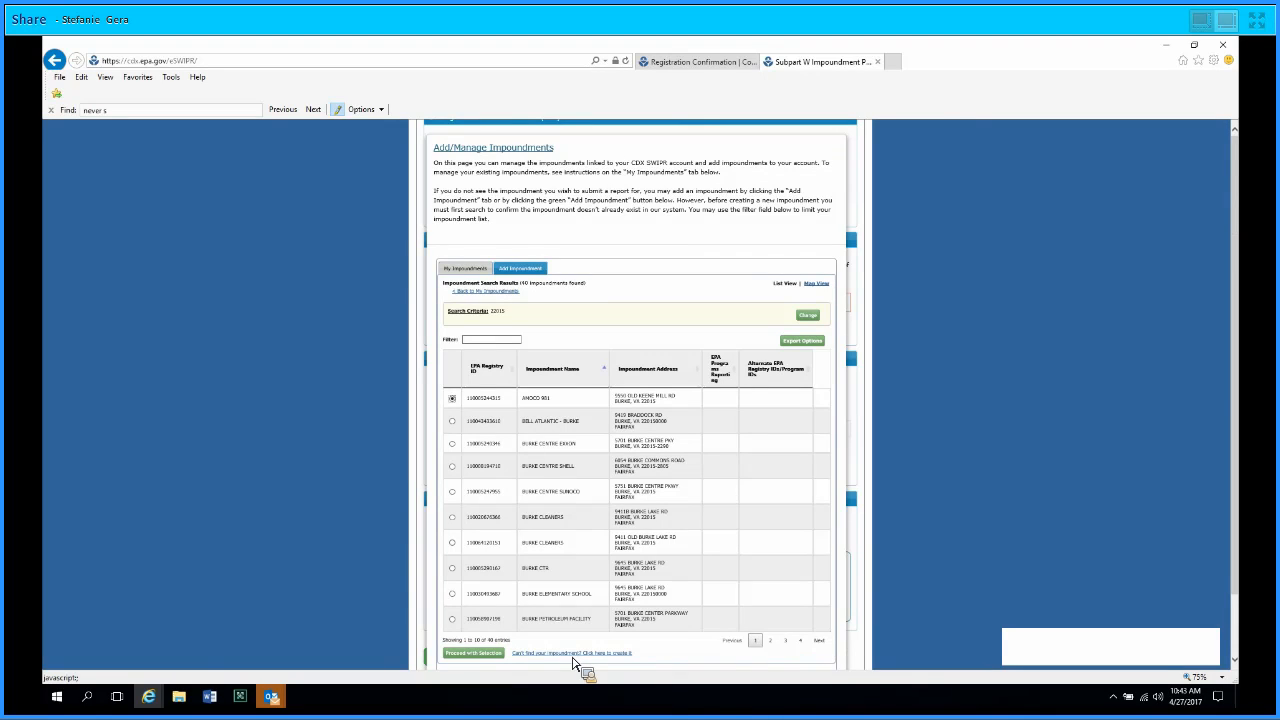
Step: Open the 'Click here to create it' form for a new impoundment, then reset page zoom from 100% to 75%
{"action": "left_click", "coordinate": [574, 656]}
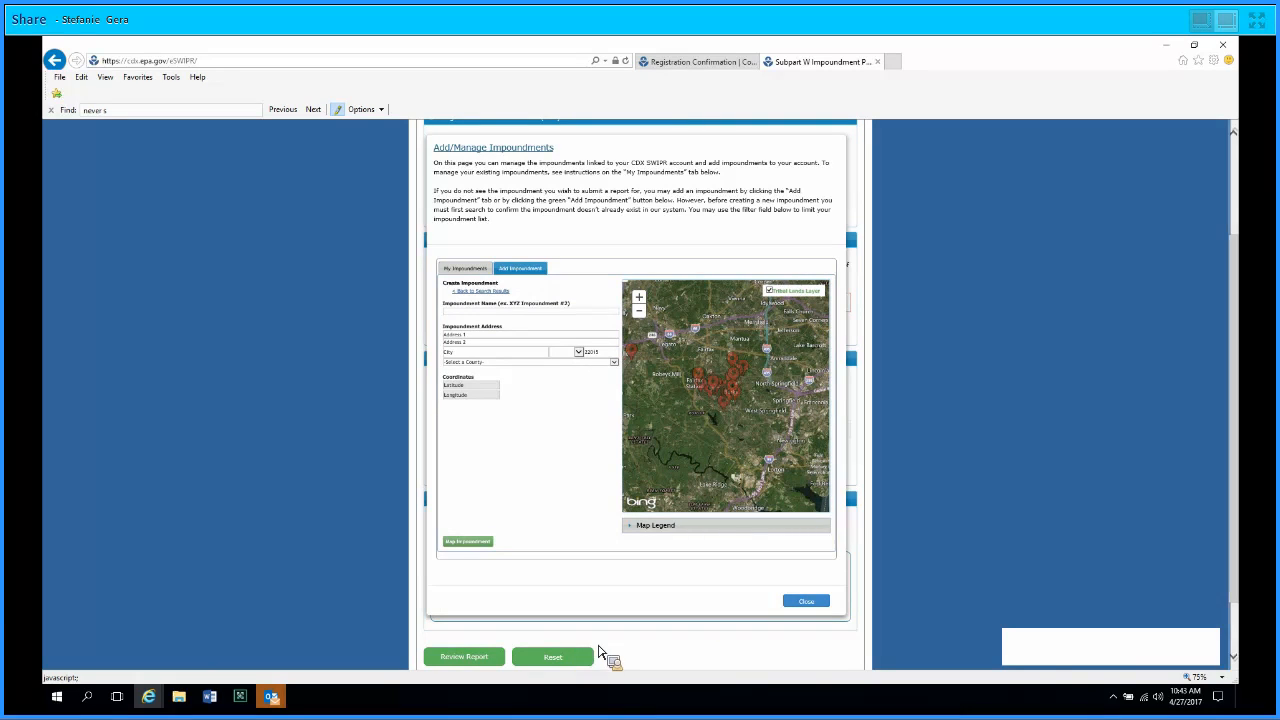
{"action": "left_click", "coordinate": [1222, 677]}
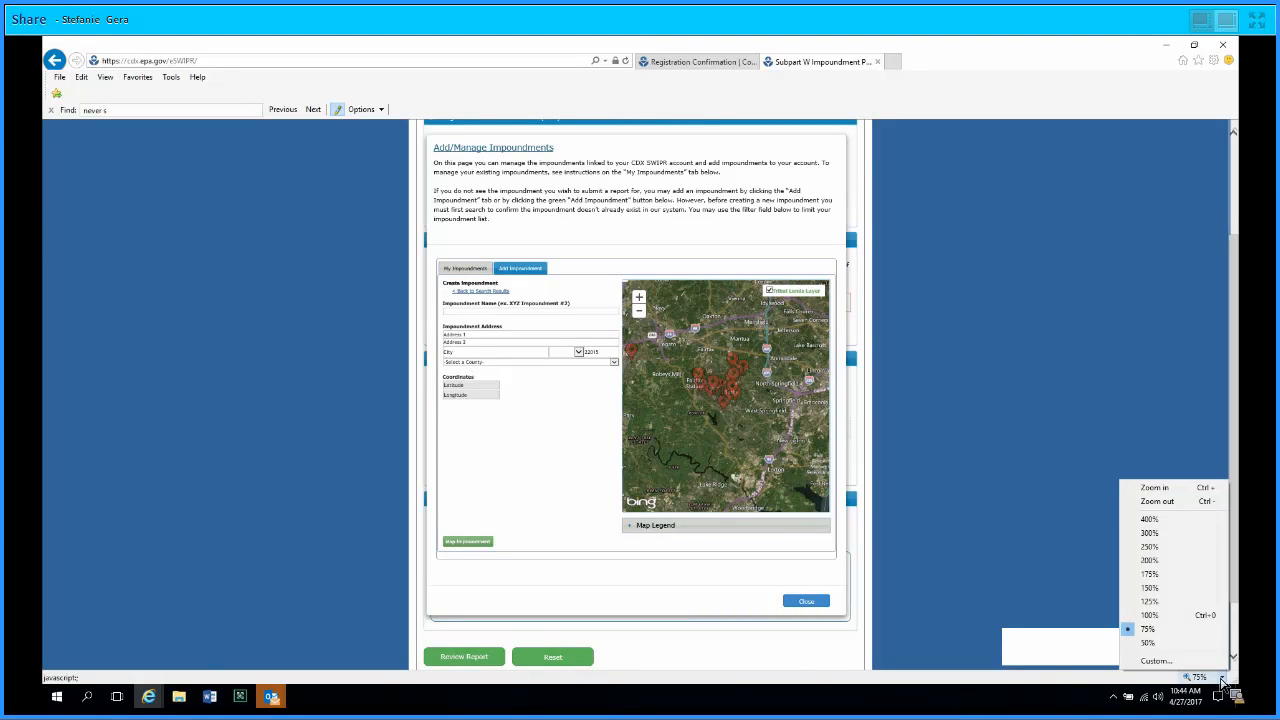
{"action": "left_click", "coordinate": [1165, 615]}
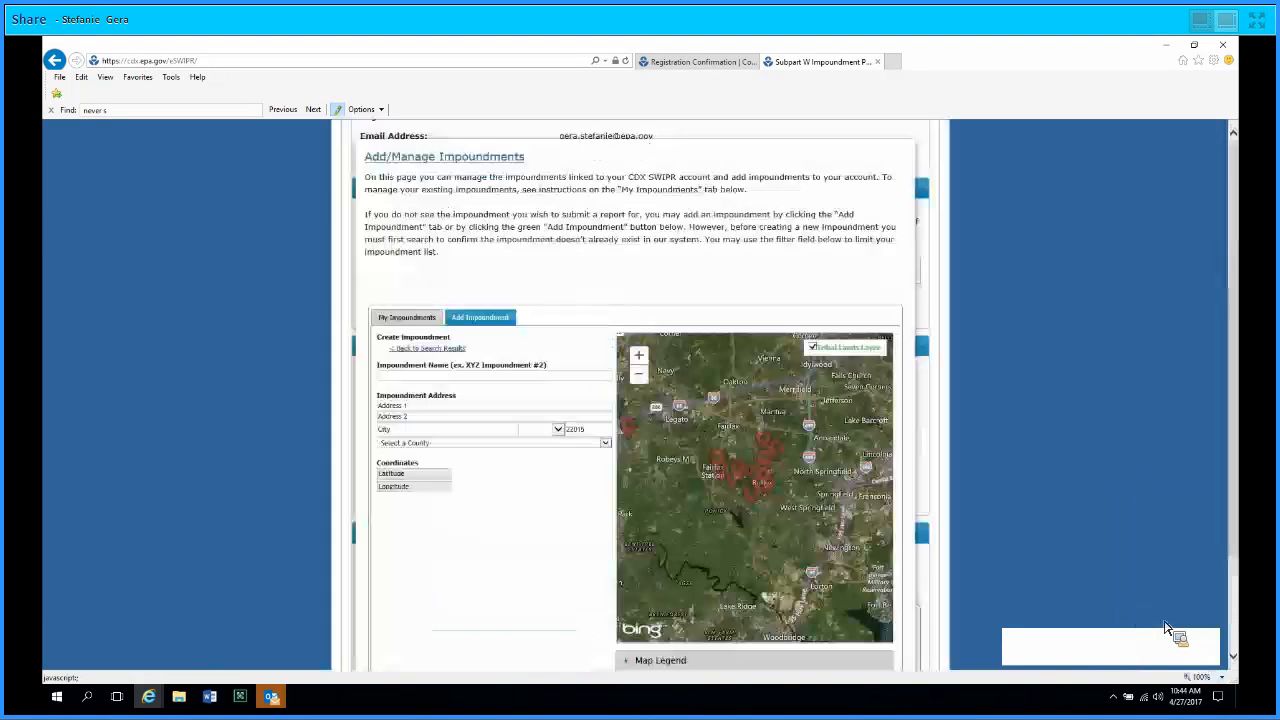
{"action": "scroll", "coordinate": [1243, 457], "scroll_direction": "down", "scroll_amount": 1}
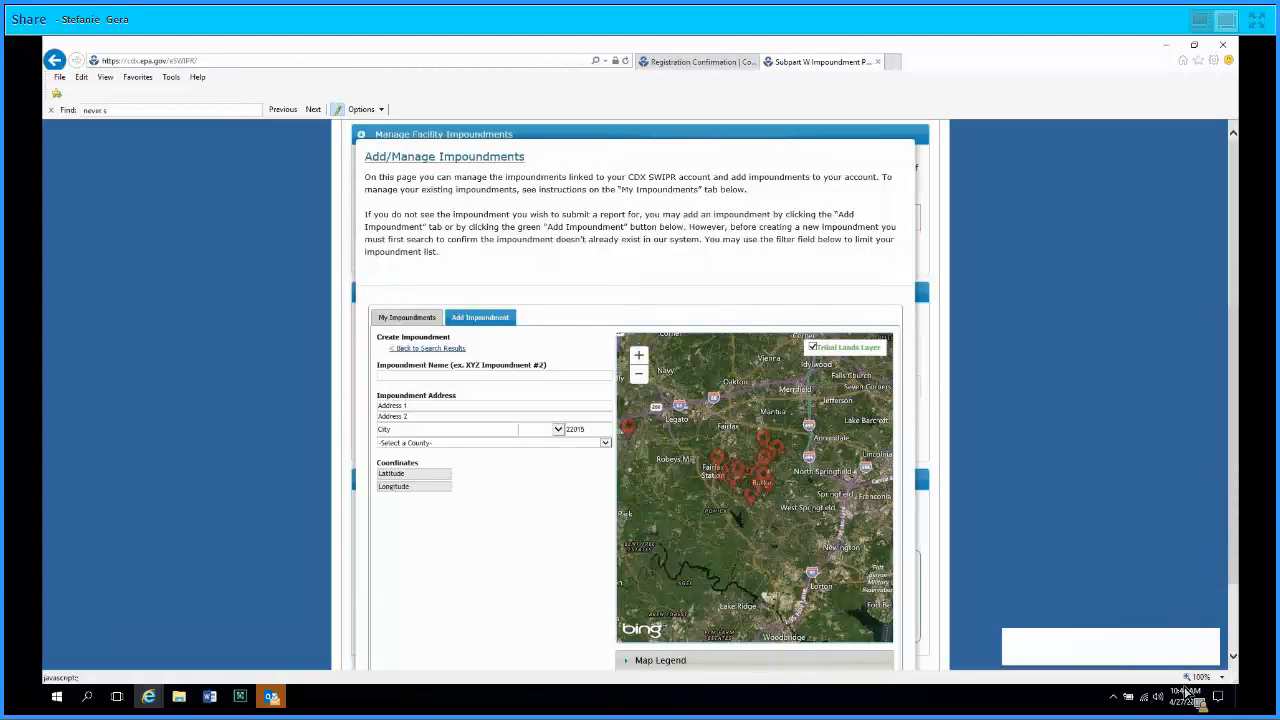
{"action": "left_click", "coordinate": [1222, 678]}
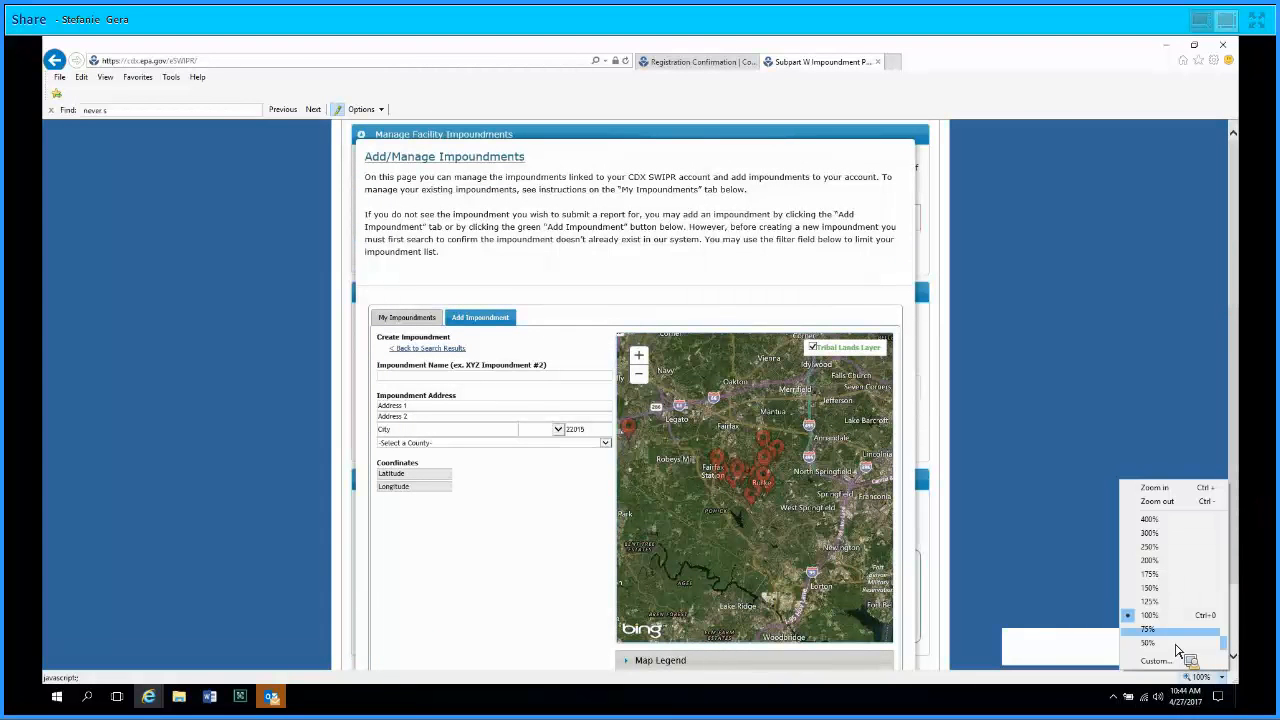
{"action": "left_click", "coordinate": [1165, 501]}
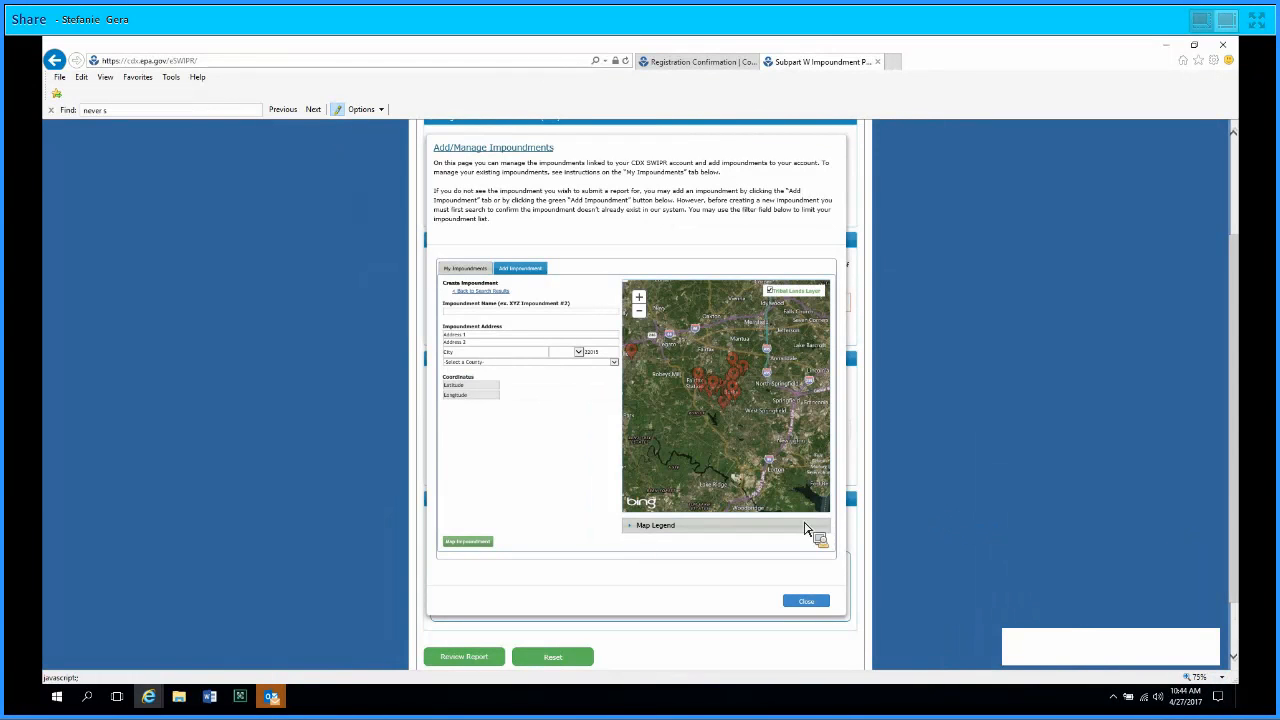
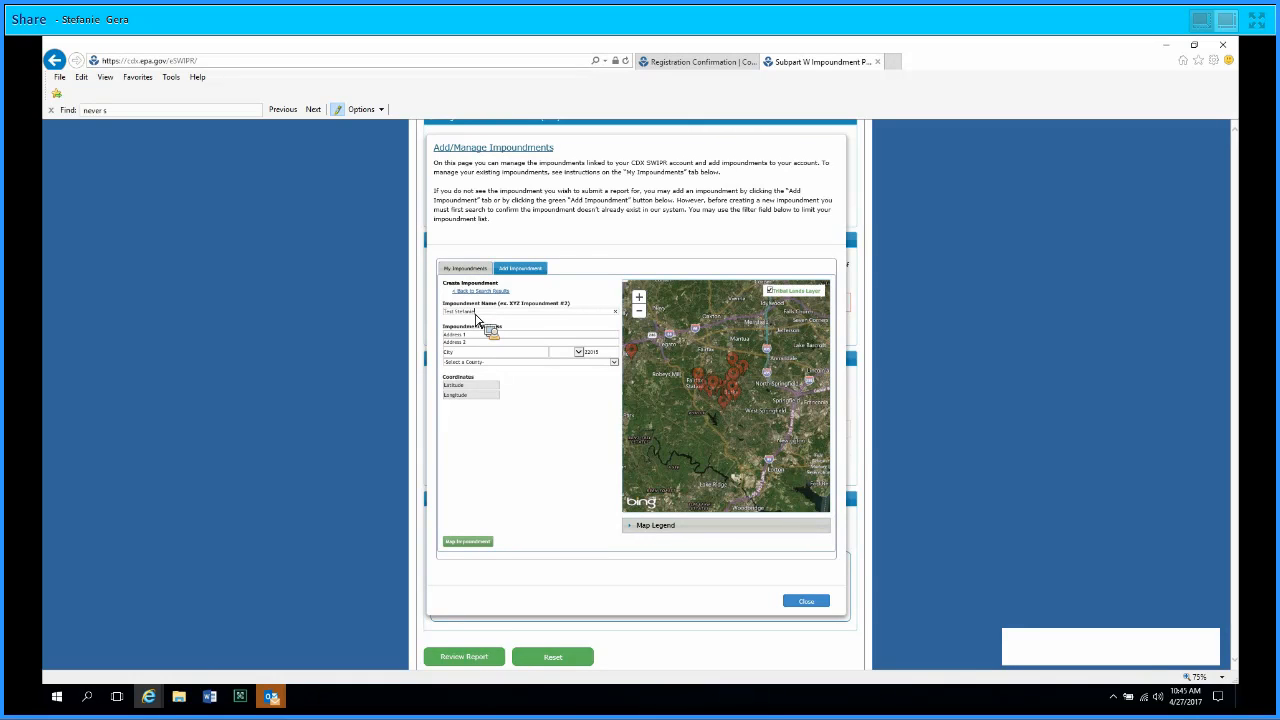
Step: Enter the street address Labanding Way, the city, and state VA for the new impoundment
{"action": "left_click", "coordinate": [472, 334]}
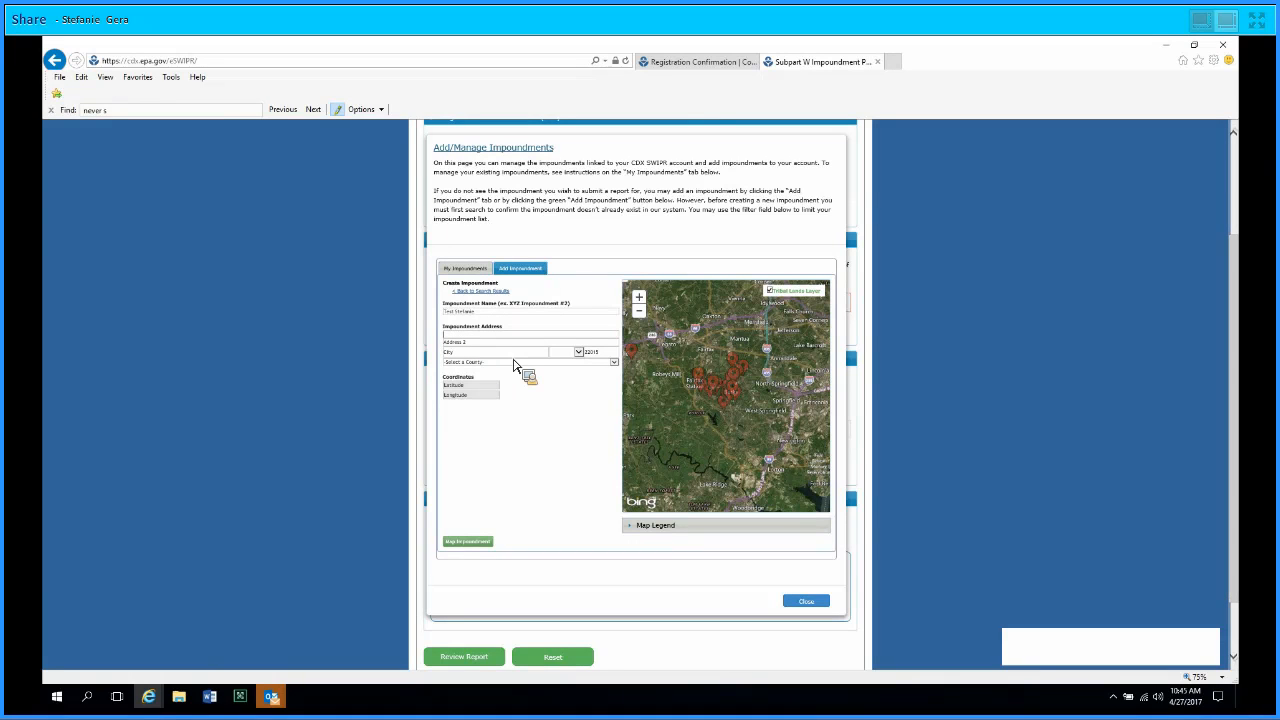
{"action": "type", "text": "Lab"}
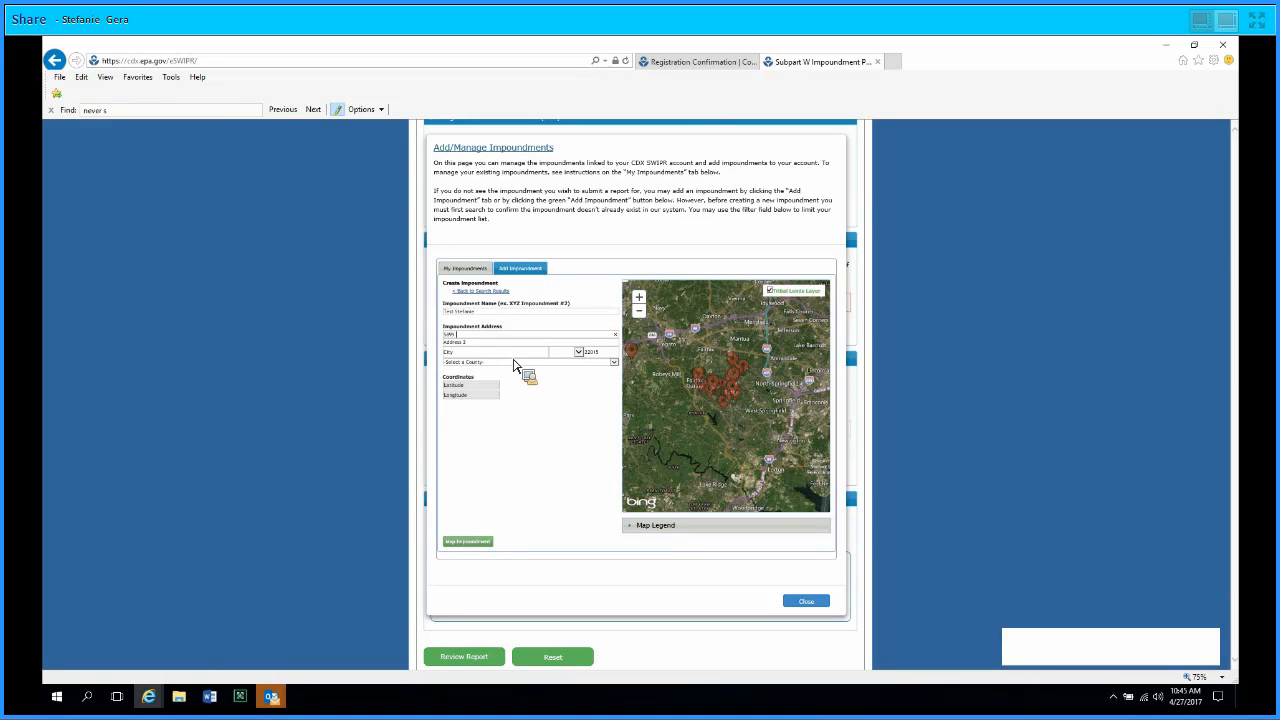
{"action": "type", "text": "anding Way"}
{"action": "key", "text": "Tab"}
{"action": "key", "text": "Tab"}
{"action": "type", "text": "B"}
{"action": "key", "text": "Tab"}
{"action": "key", "text": "v"}
{"action": "key", "text": "v"}
{"action": "key", "text": "Tab"}
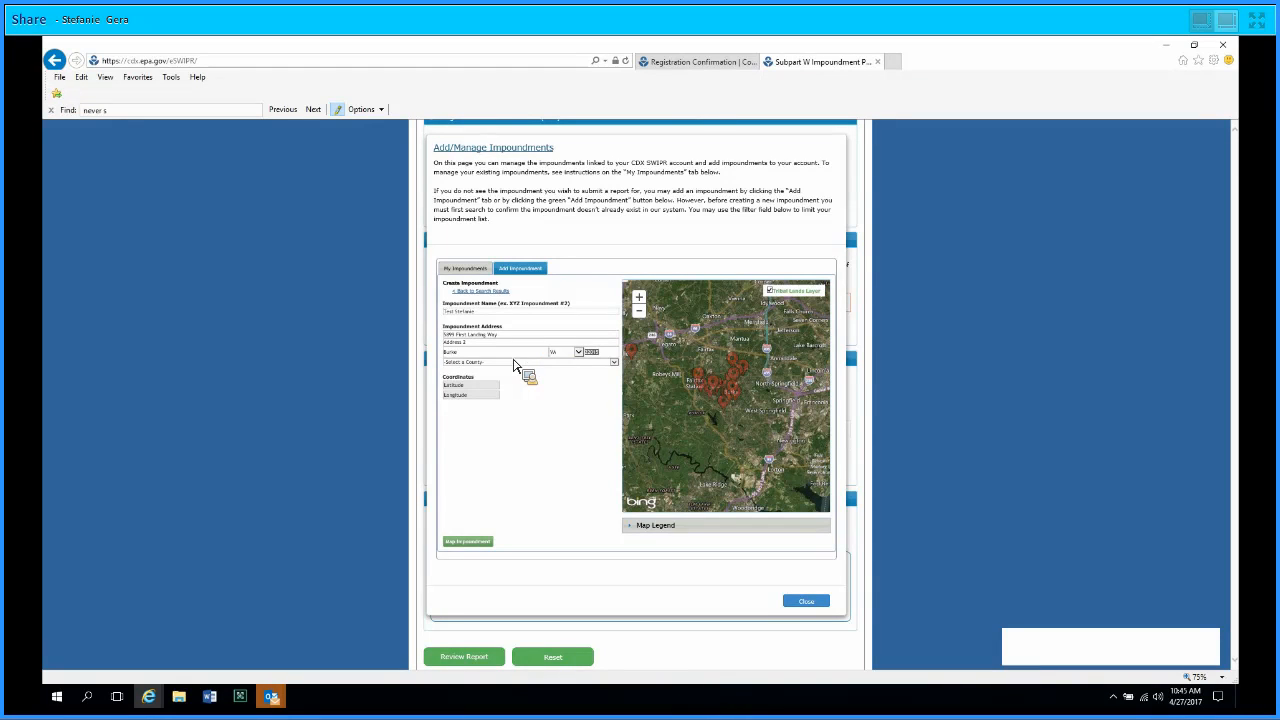
Step: Choose FAIRFAX COUNTY as the county and map the entered address
{"action": "left_click", "coordinate": [504, 363]}
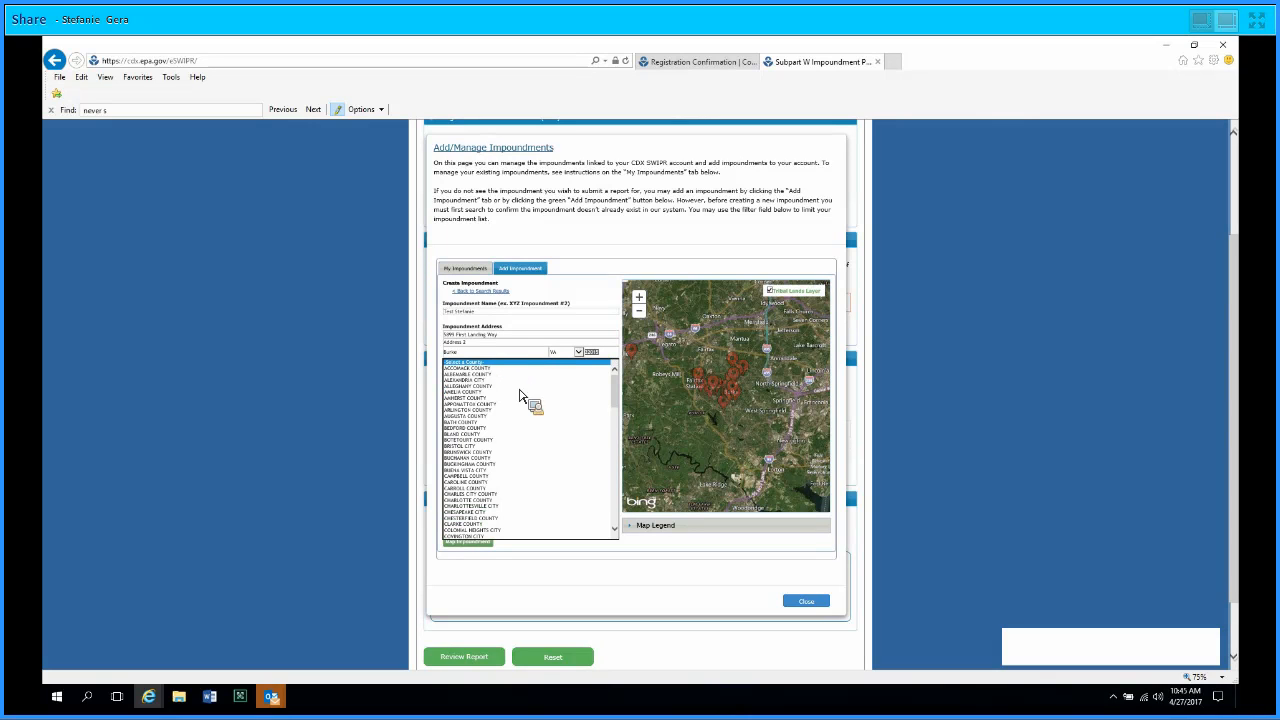
{"action": "scroll", "coordinate": [527, 403], "scroll_direction": "down", "scroll_amount": 3}
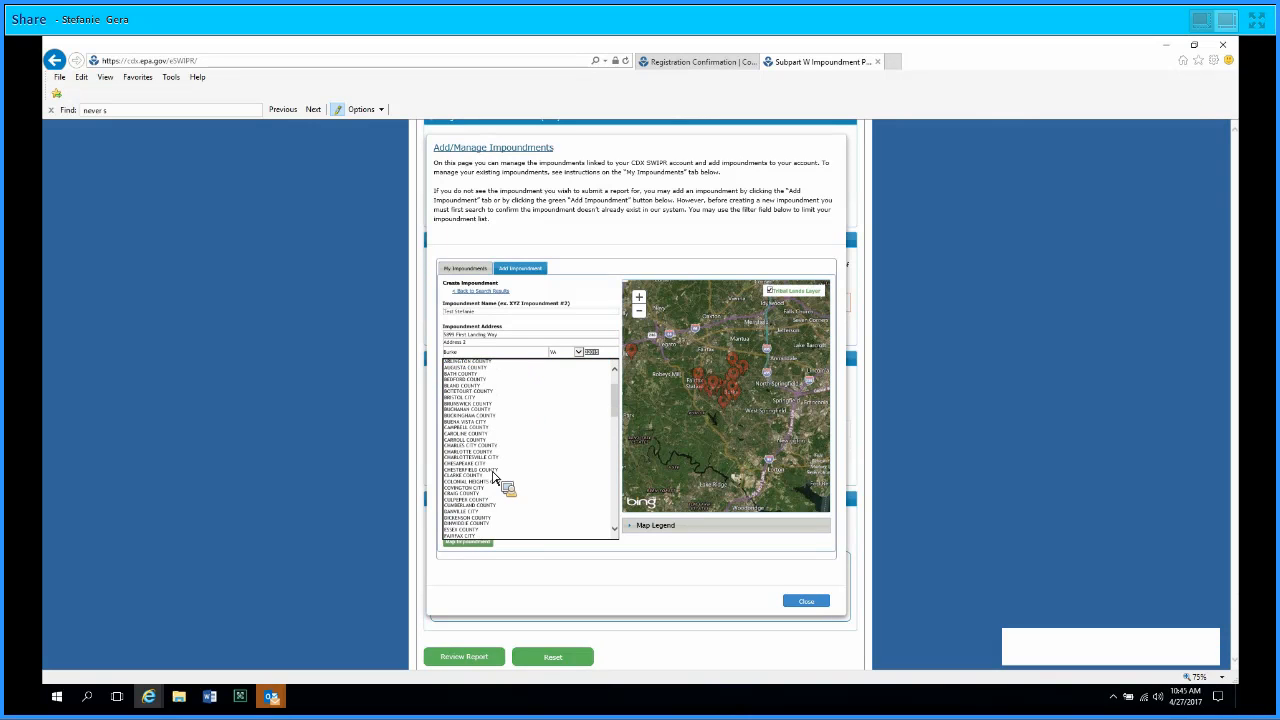
{"action": "scroll", "coordinate": [617, 530], "scroll_direction": "down", "scroll_amount": 2}
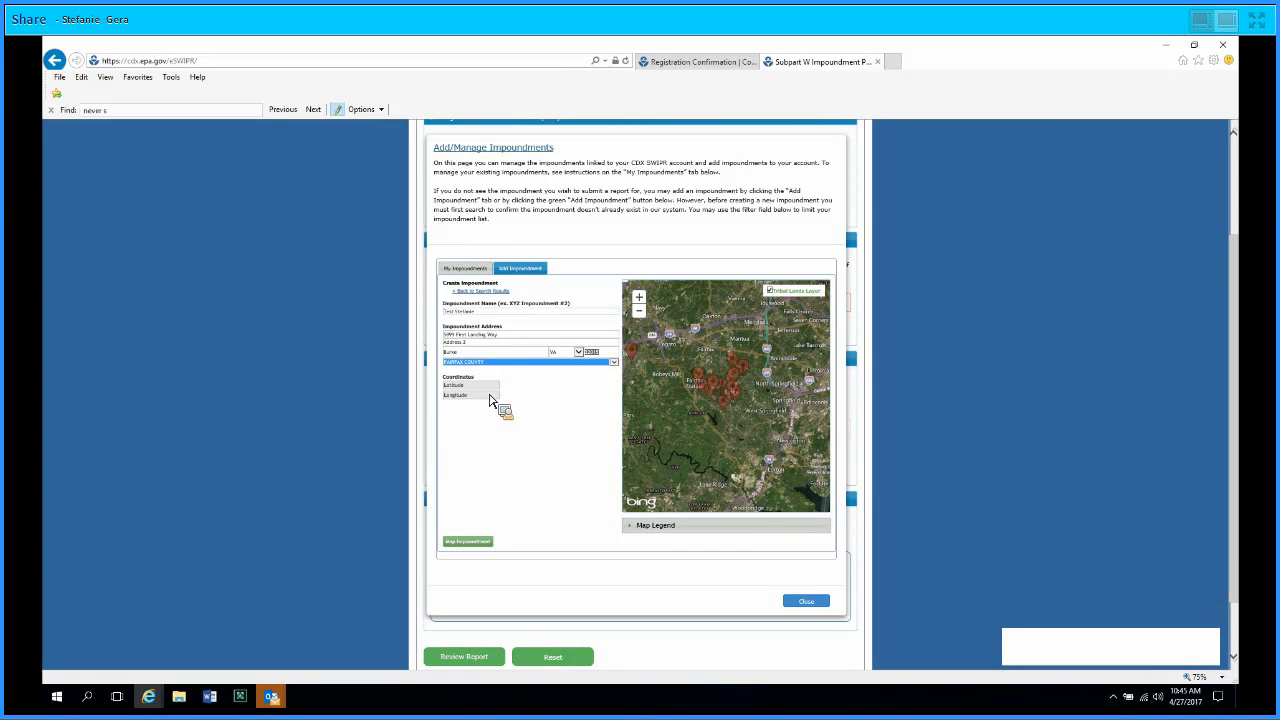
{"action": "left_click", "coordinate": [474, 548]}
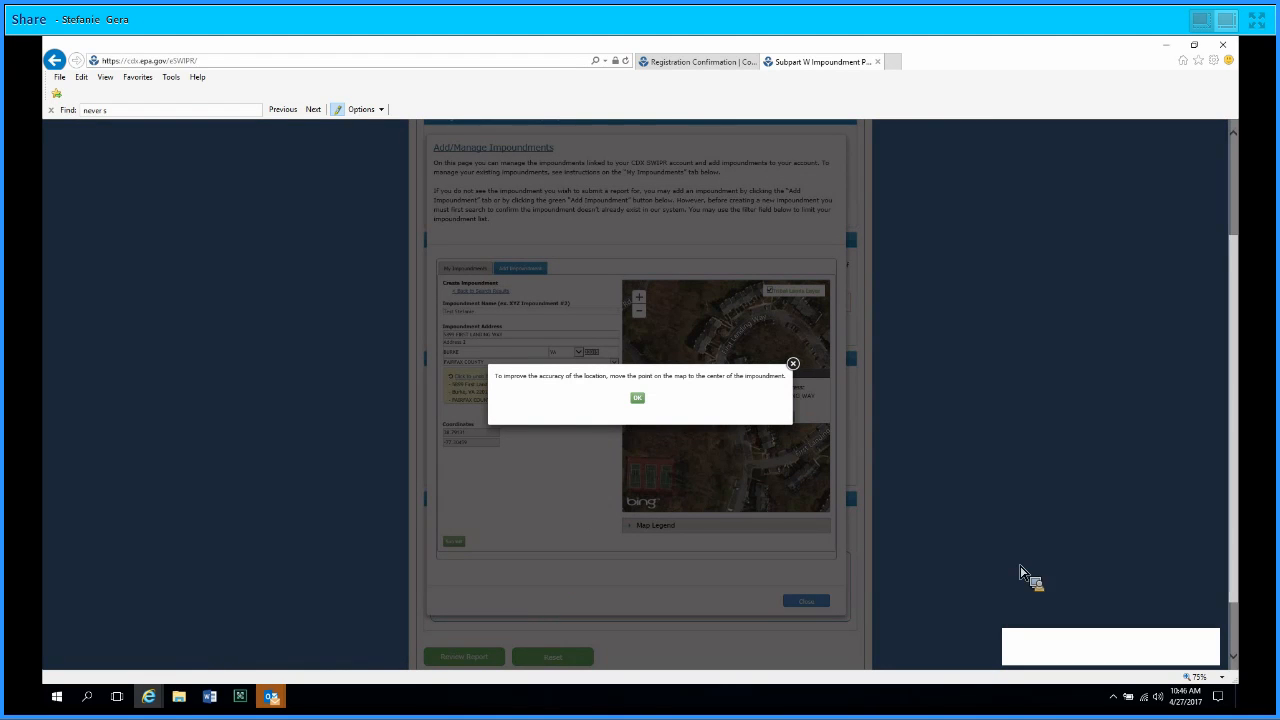
Step: Dismiss the location-accuracy notice, pan to the pin, and start moving the map point
{"action": "left_click", "coordinate": [637, 398]}
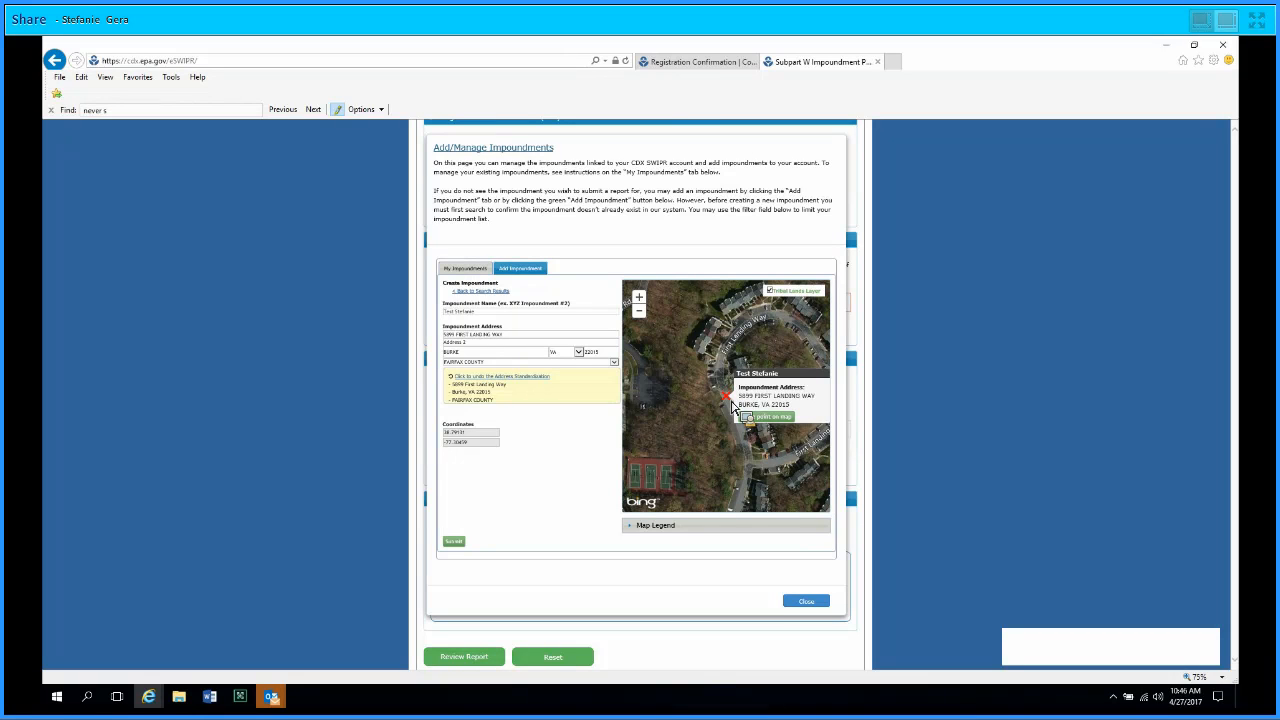
{"action": "mouse_move", "coordinate": [728, 405]}
{"action": "left_mouse_down"}
{"action": "mouse_move", "coordinate": [748, 402]}
{"action": "mouse_move", "coordinate": [726, 422]}
{"action": "mouse_move", "coordinate": [738, 404]}
{"action": "mouse_move", "coordinate": [700, 420]}
{"action": "mouse_move", "coordinate": [713, 415]}
{"action": "left_mouse_up"}
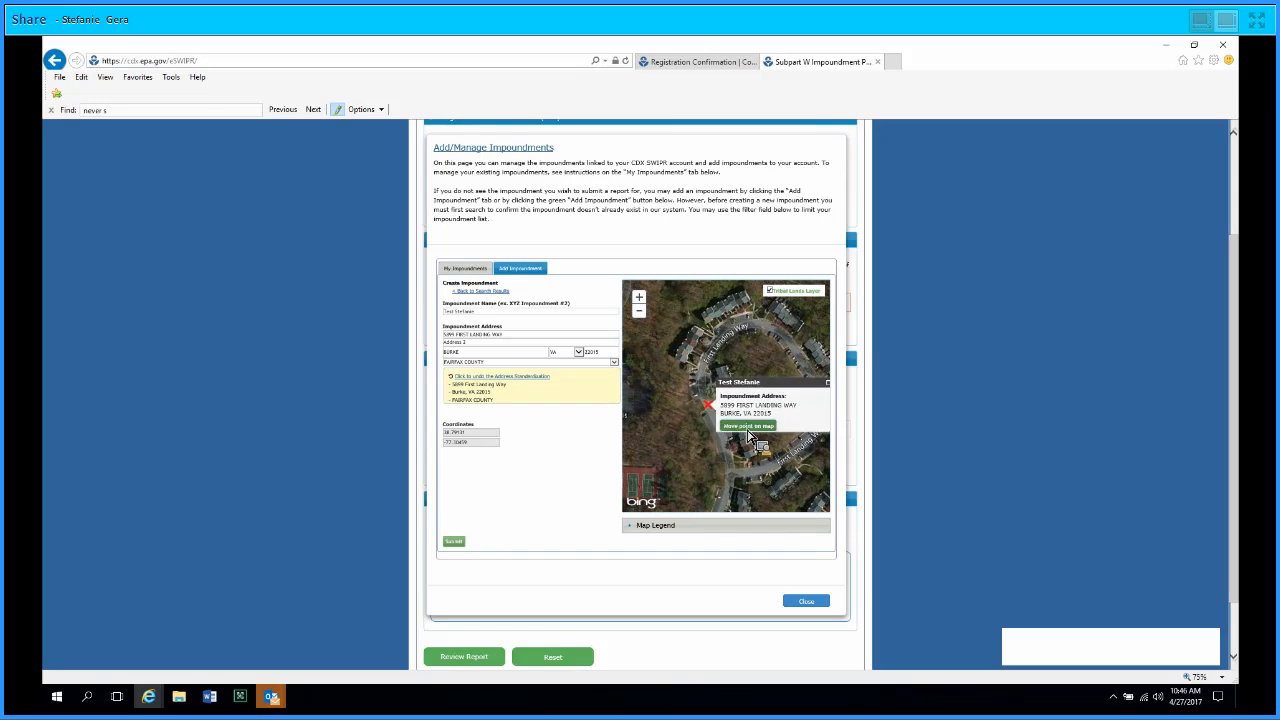
{"action": "left_click", "coordinate": [748, 429]}
Step: Drag the impoundment marker to the impoundment centre, zooming the map out two levels
{"action": "mouse_move", "coordinate": [718, 418]}
{"action": "left_mouse_down"}
{"action": "mouse_move", "coordinate": [771, 391]}
{"action": "mouse_move", "coordinate": [790, 446]}
{"action": "mouse_move", "coordinate": [762, 364]}
{"action": "mouse_move", "coordinate": [720, 350]}
{"action": "mouse_move", "coordinate": [669, 455]}
{"action": "mouse_move", "coordinate": [639, 402]}
{"action": "mouse_move", "coordinate": [696, 452]}
{"action": "mouse_move", "coordinate": [706, 408]}
{"action": "mouse_move", "coordinate": [724, 402]}
{"action": "mouse_move", "coordinate": [471, 434]}
{"action": "mouse_move", "coordinate": [478, 466]}
{"action": "mouse_move", "coordinate": [457, 428]}
{"action": "mouse_move", "coordinate": [510, 433]}
{"action": "left_mouse_up"}
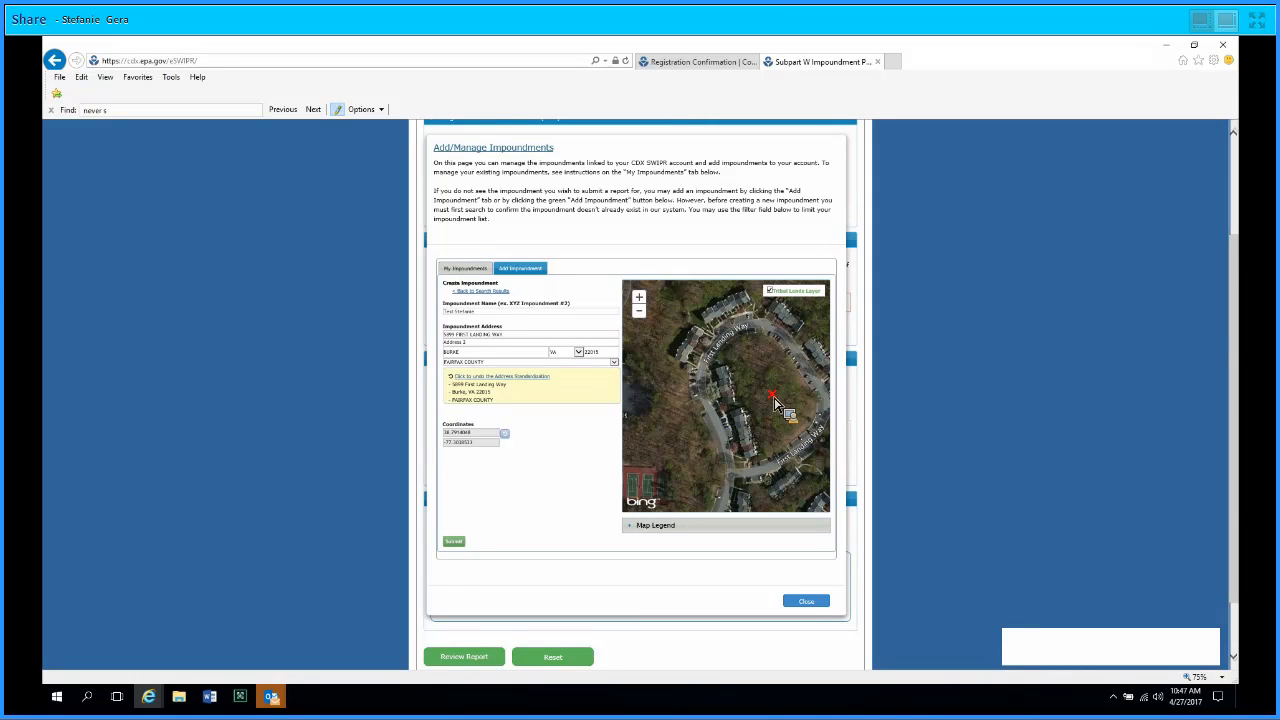
{"action": "left_click", "coordinate": [643, 318]}
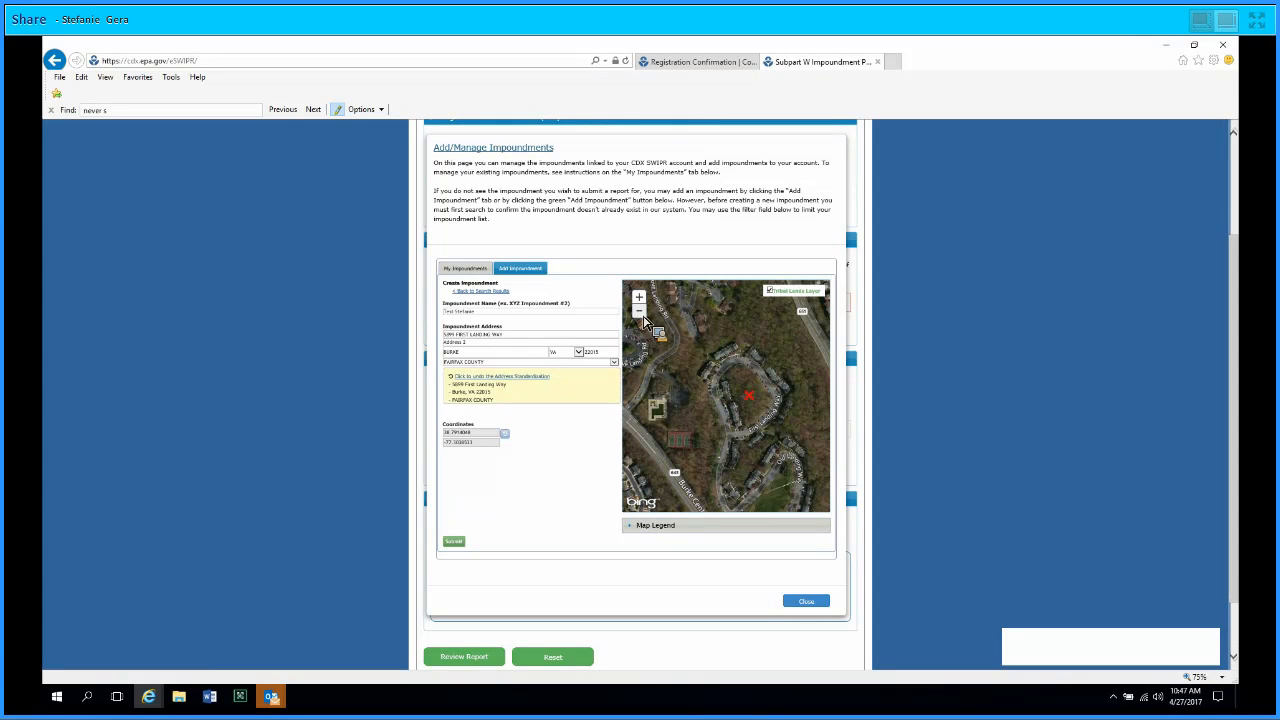
{"action": "left_click", "coordinate": [641, 313]}
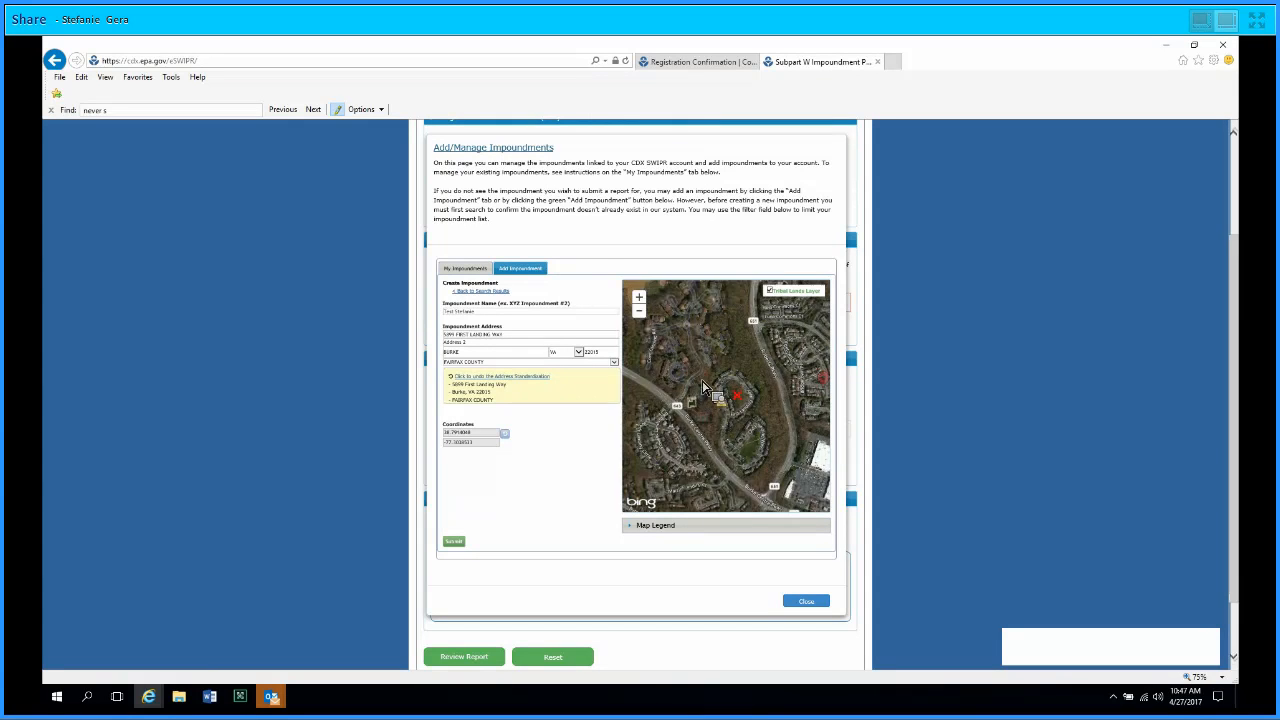
{"action": "left_click_drag", "start_coordinate": [740, 403], "coordinate": [764, 383]}
Step: Submit the new impoundment, then save it from the Selected Impoundment tab
{"action": "left_click", "coordinate": [461, 548]}
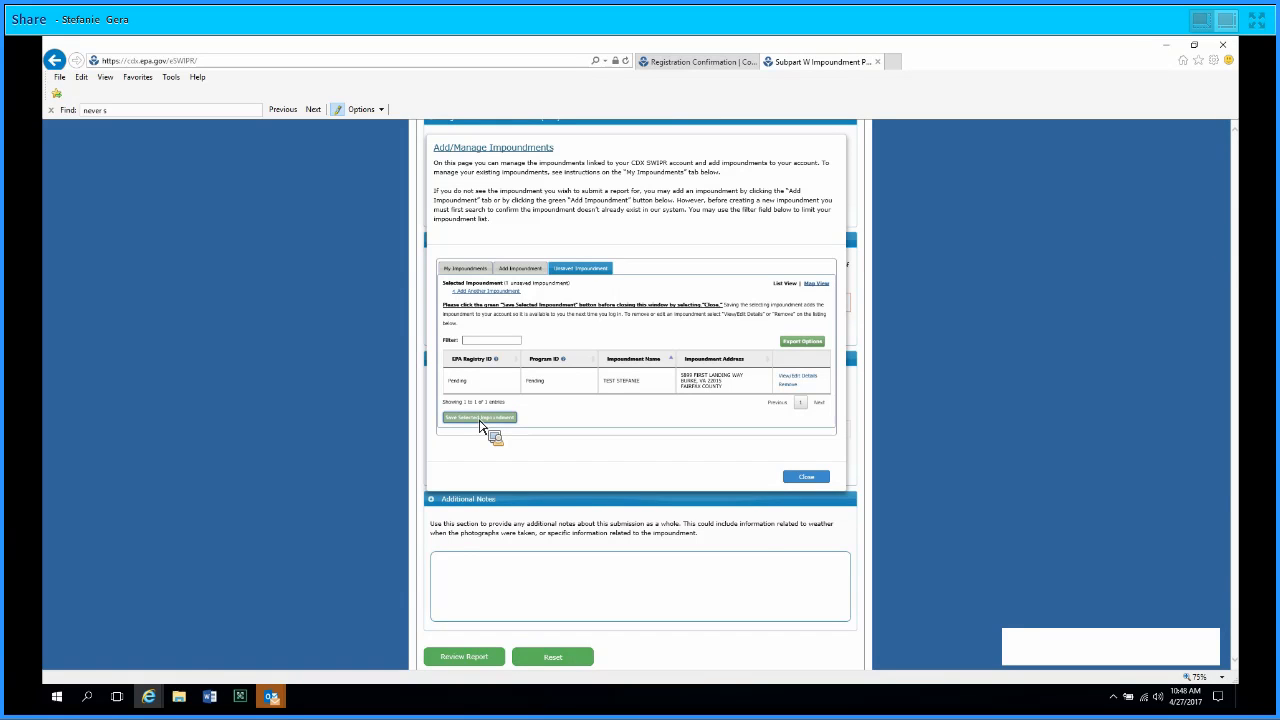
{"action": "left_click", "coordinate": [480, 418]}
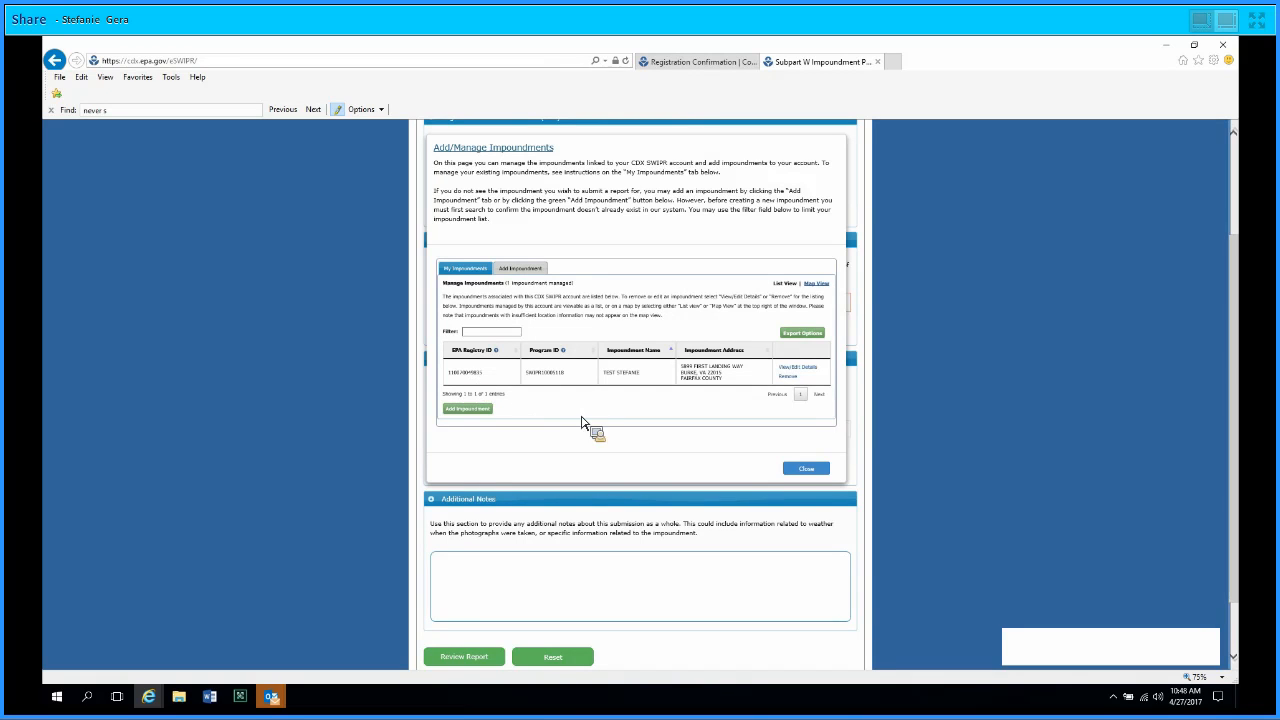
Step: Close the Add/Manage Impoundments dialog
{"action": "left_click", "coordinate": [811, 476]}
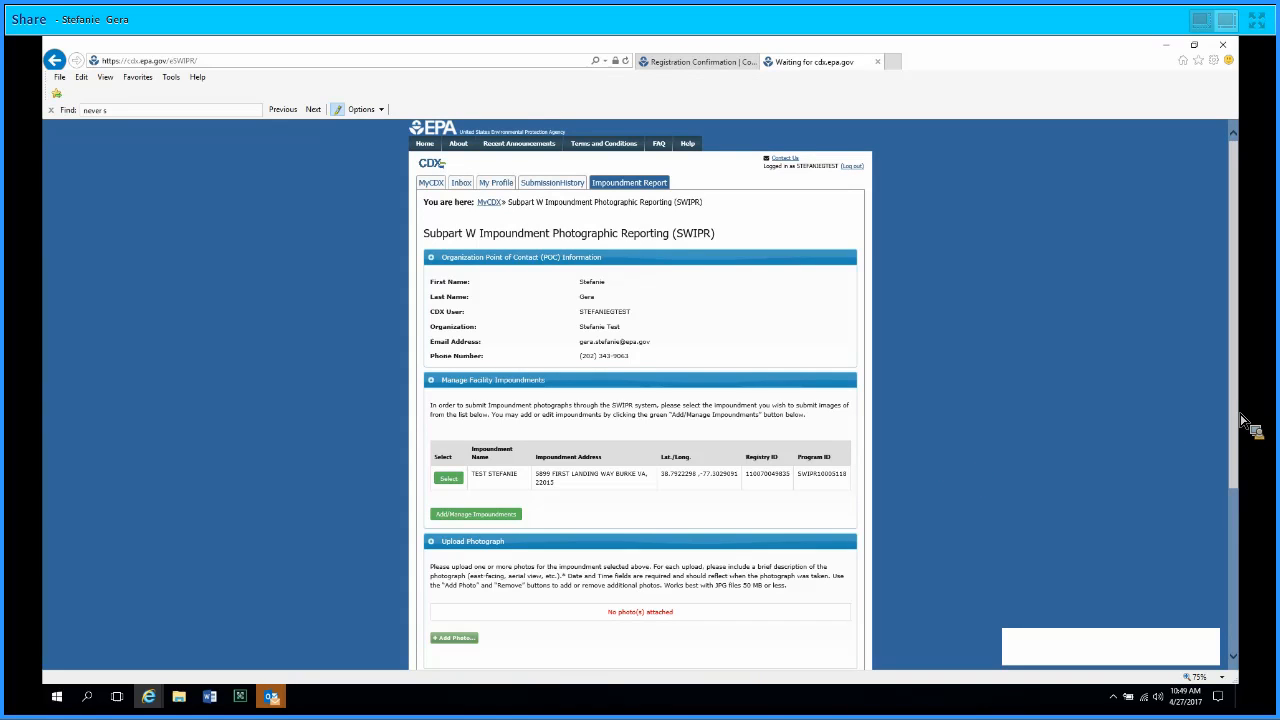
Step: Relaunch the SWIPR report from MyCDX and select the new test impoundment for it
{"action": "key", "text": "ctrl+f"}
{"action": "type", "text": "submit"}
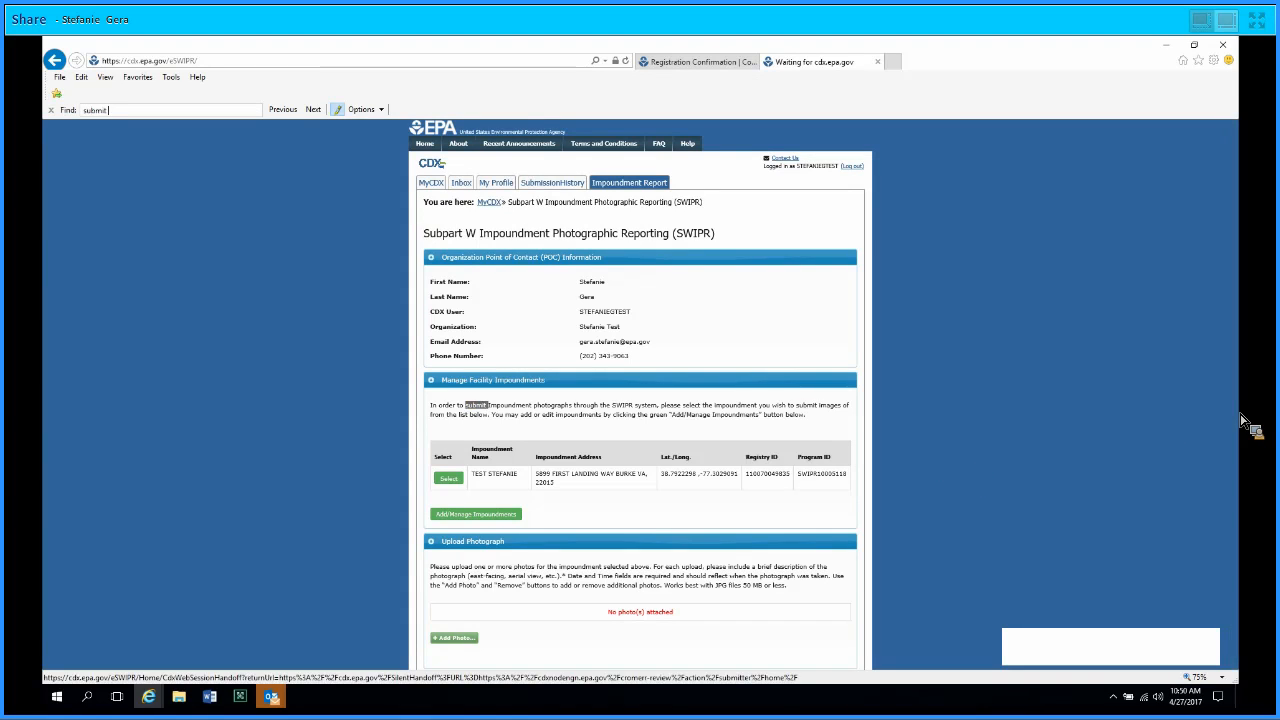
{"action": "type", "text": " reports"}
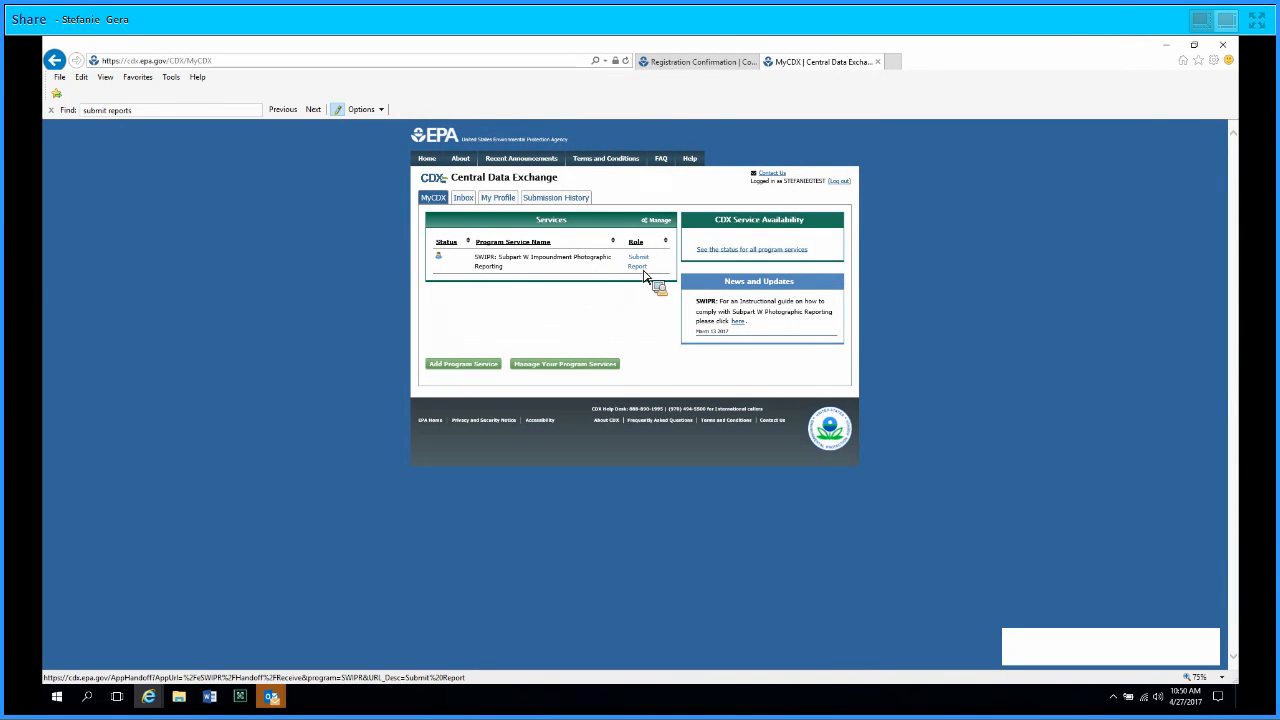
{"action": "left_click", "coordinate": [641, 265]}
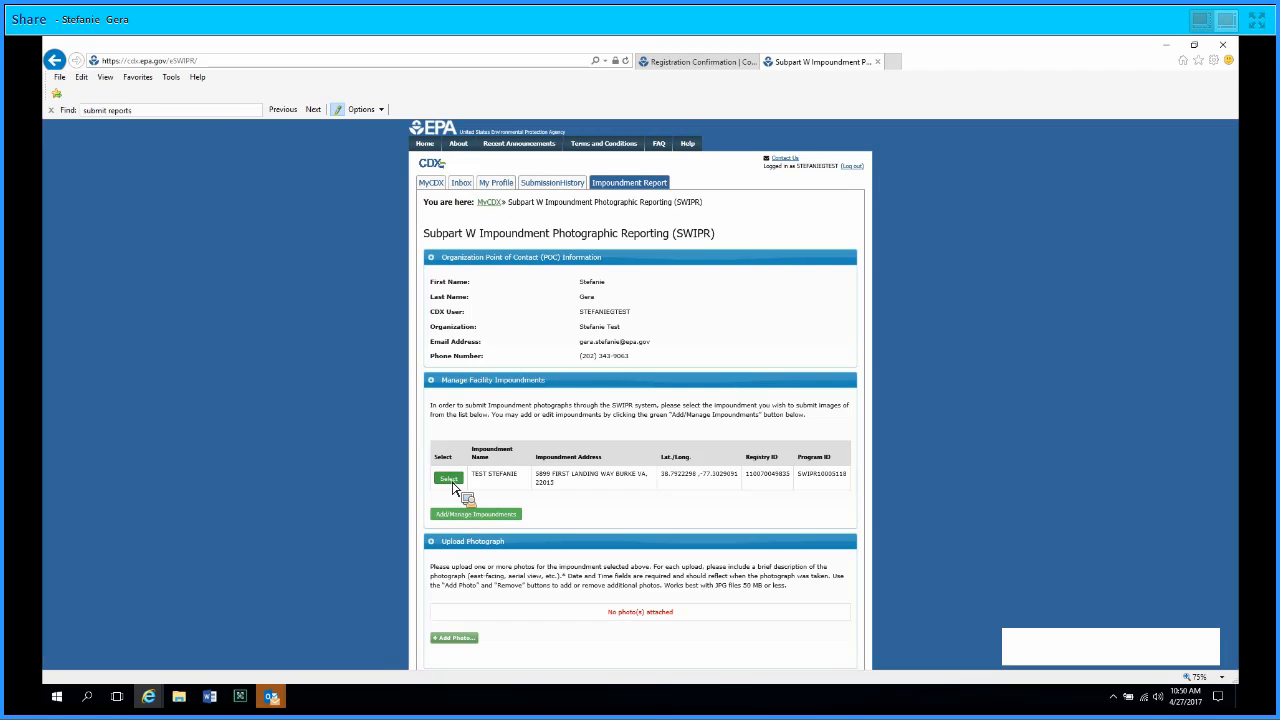
{"action": "left_click", "coordinate": [449, 480]}
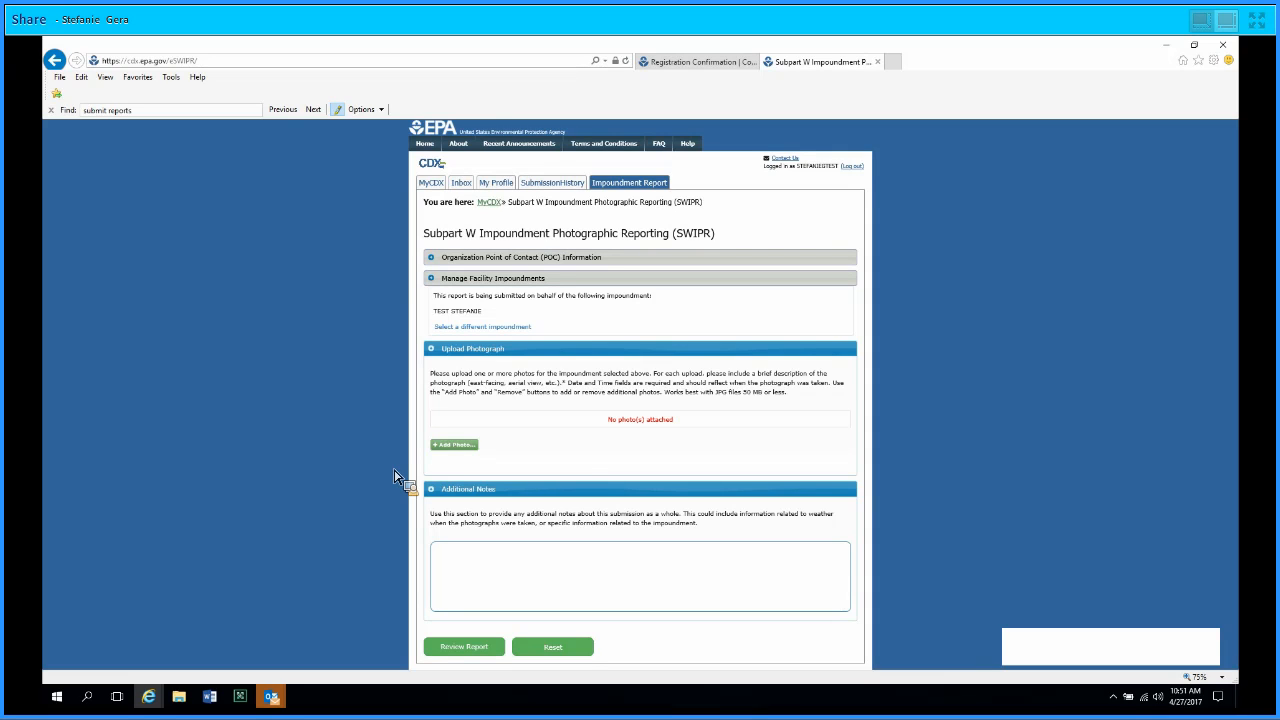
Step: Attach epa_logo_horiz_large.gif from the Webinars > EPA Logo folder as a report photo
{"action": "left_click", "coordinate": [466, 448]}
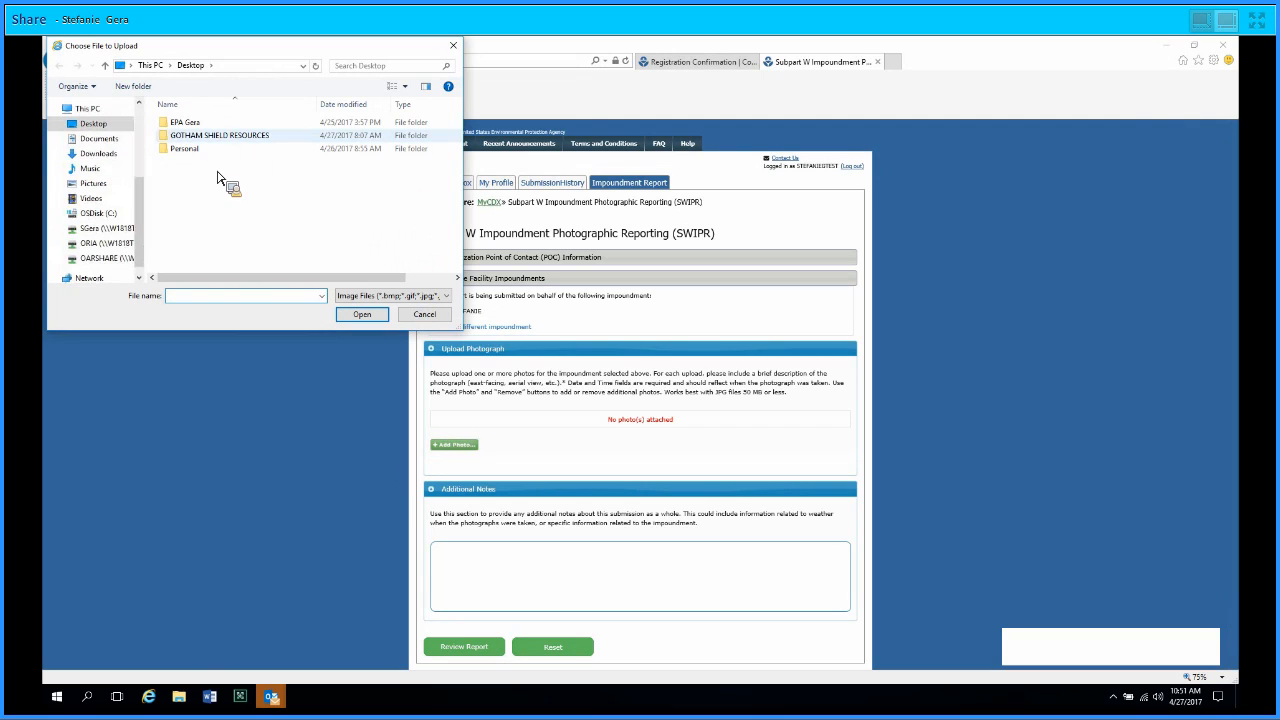
{"action": "double_click", "coordinate": [190, 124]}
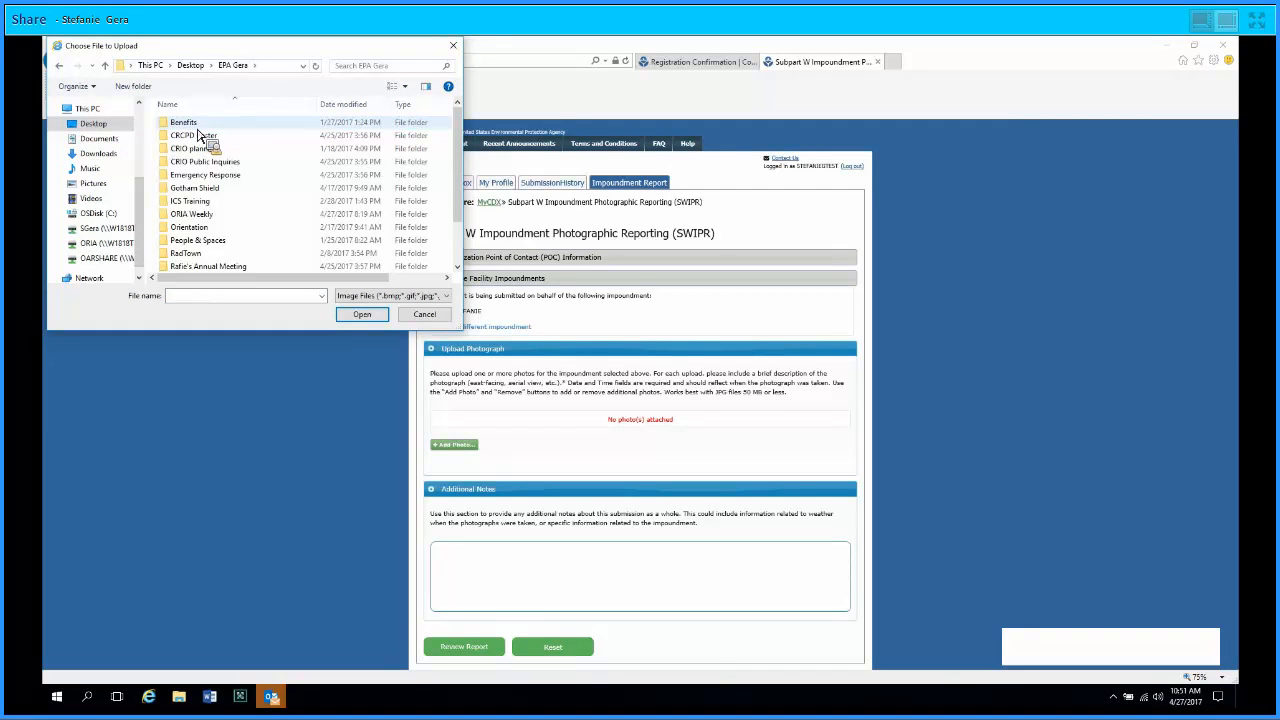
{"action": "scroll", "coordinate": [460, 190], "scroll_direction": "down", "scroll_amount": 2}
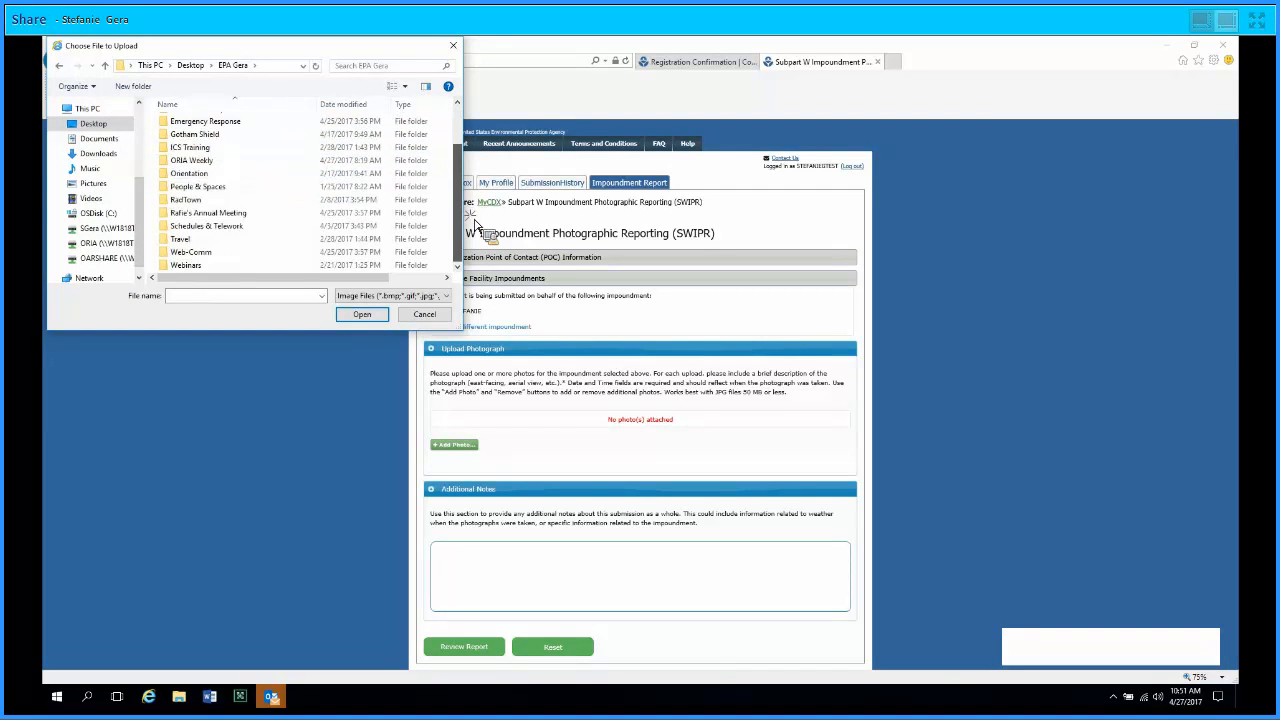
{"action": "double_click", "coordinate": [191, 263]}
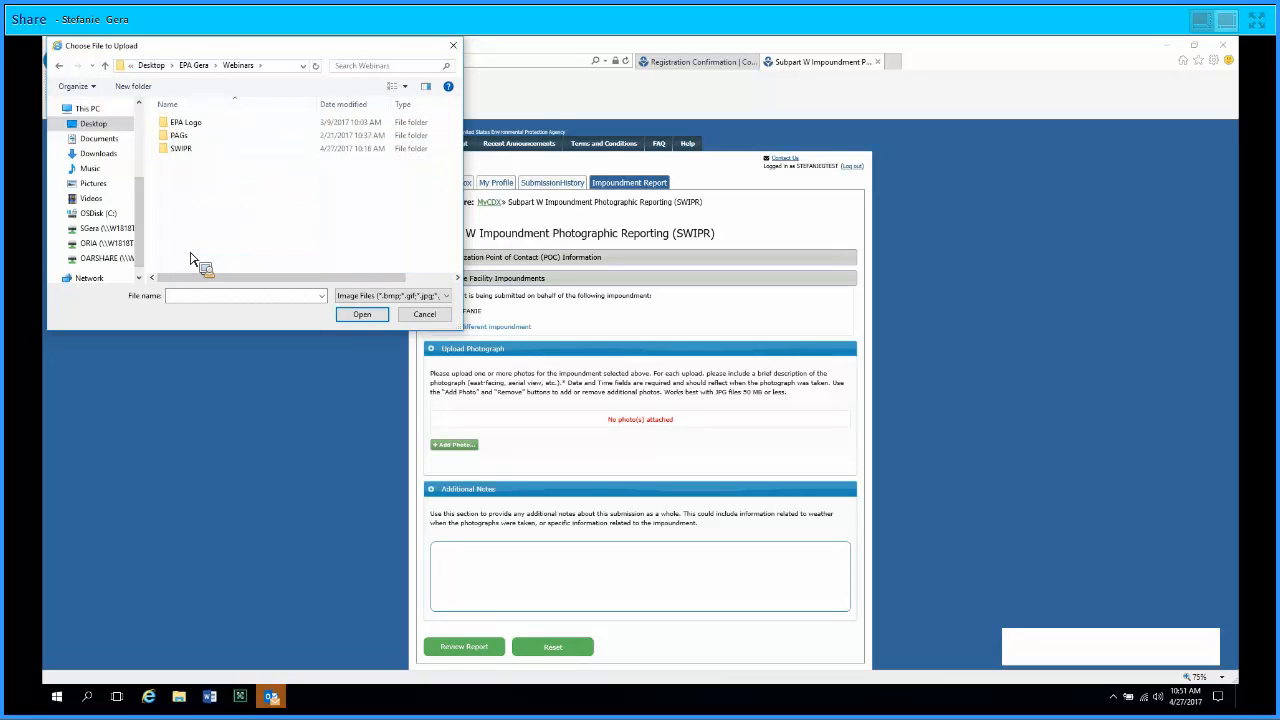
{"action": "double_click", "coordinate": [200, 124]}
{"action": "left_click", "coordinate": [200, 140]}
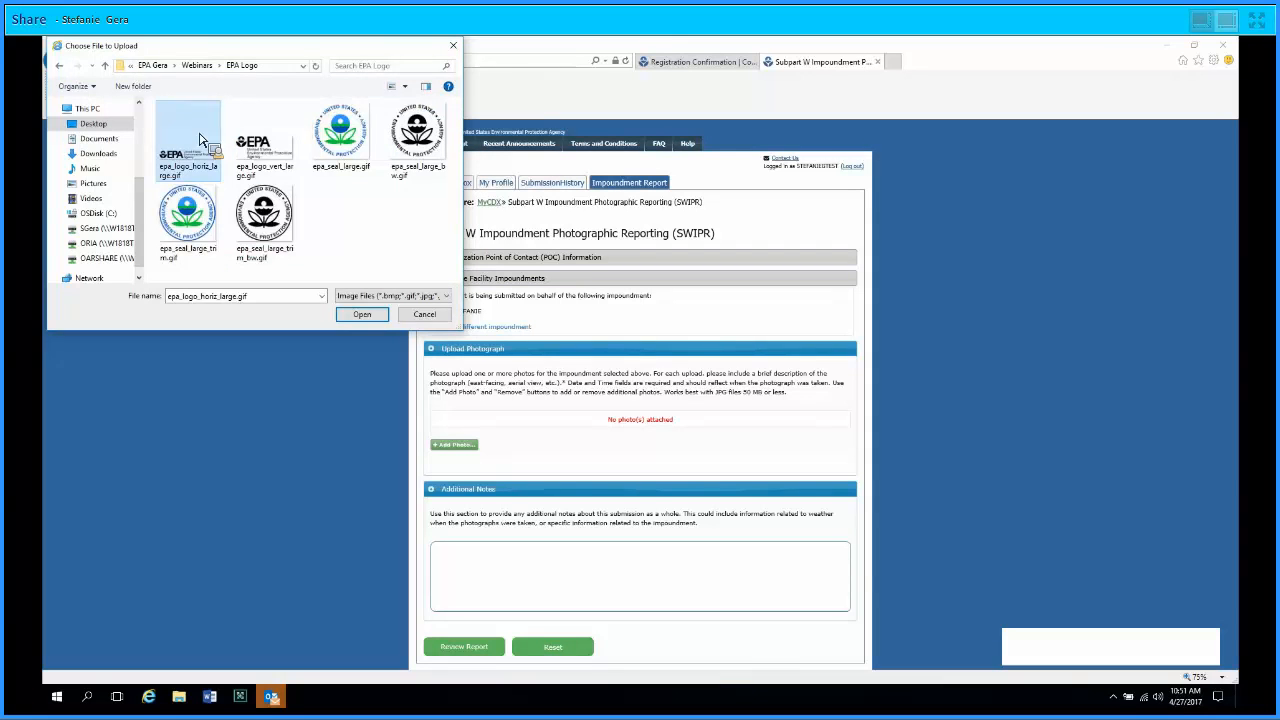
{"action": "double_click", "coordinate": [200, 140]}
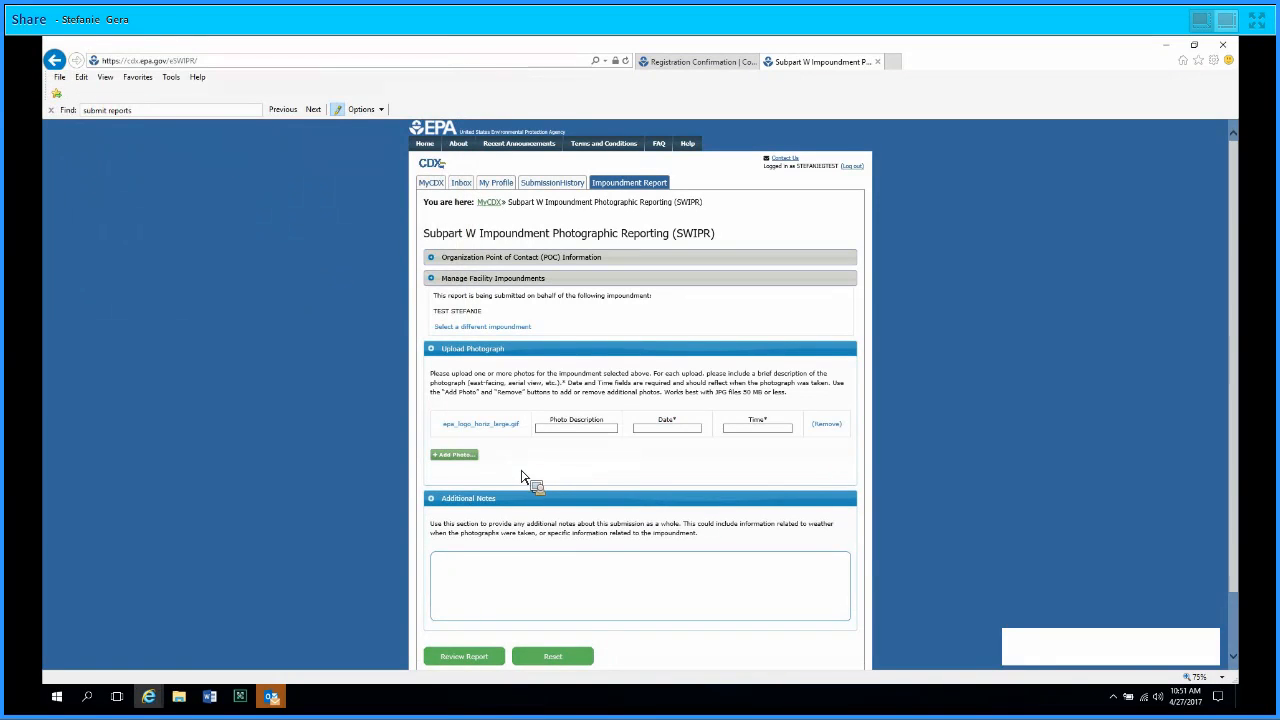
Step: Attach further logo photos, including epa_seal_large.gif and epa_seal_large_bw.gif
{"action": "left_click", "coordinate": [459, 457]}
{"action": "double_click", "coordinate": [265, 140]}
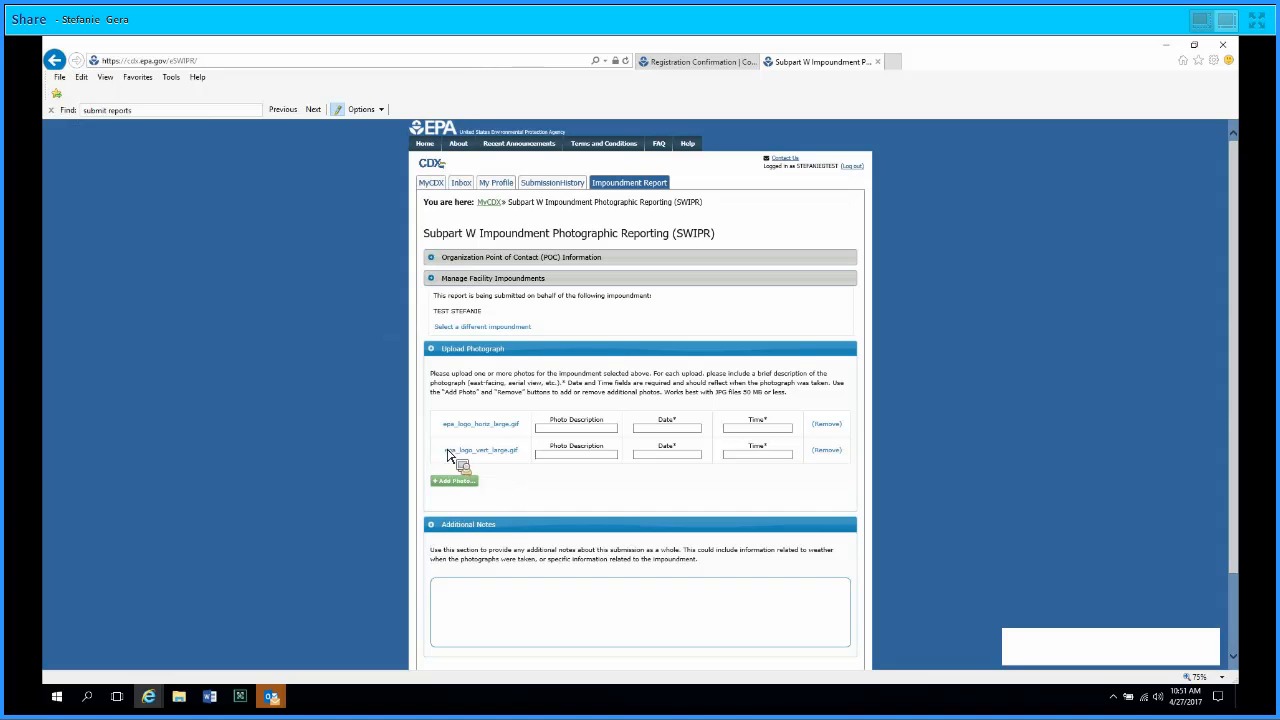
{"action": "left_click", "coordinate": [345, 130]}
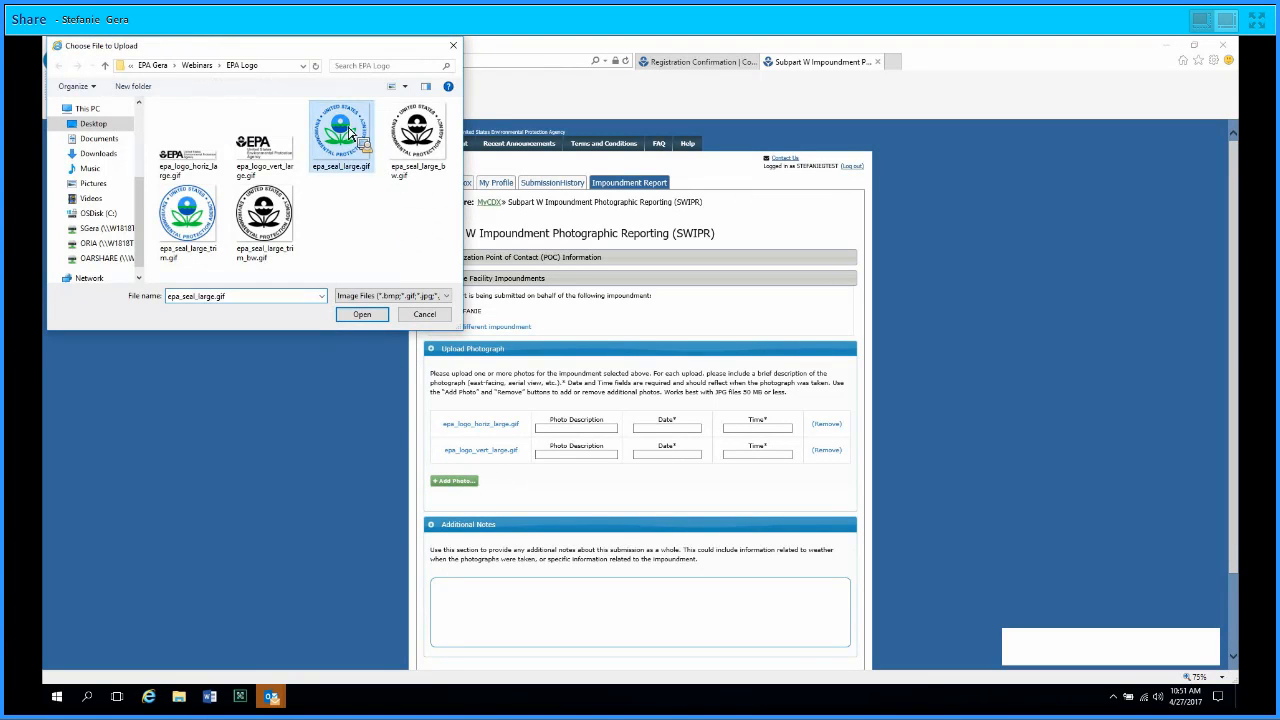
{"action": "double_click", "coordinate": [349, 130]}
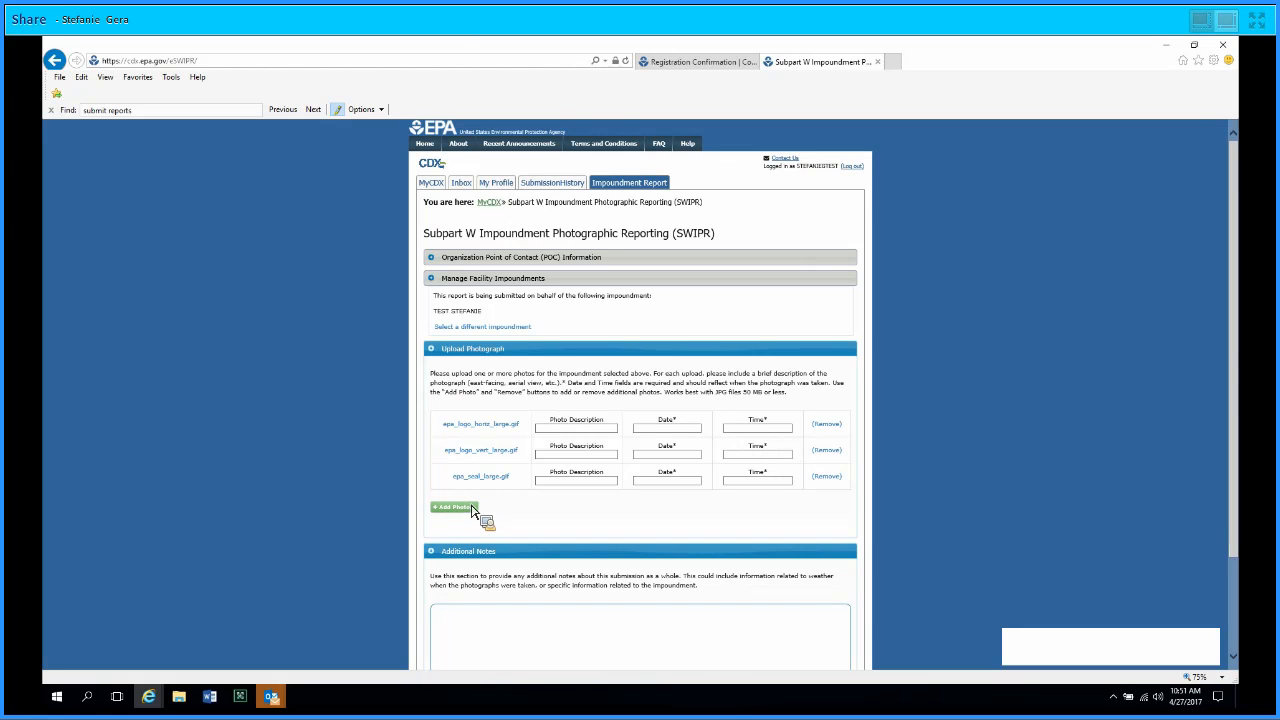
{"action": "double_click", "coordinate": [412, 160]}
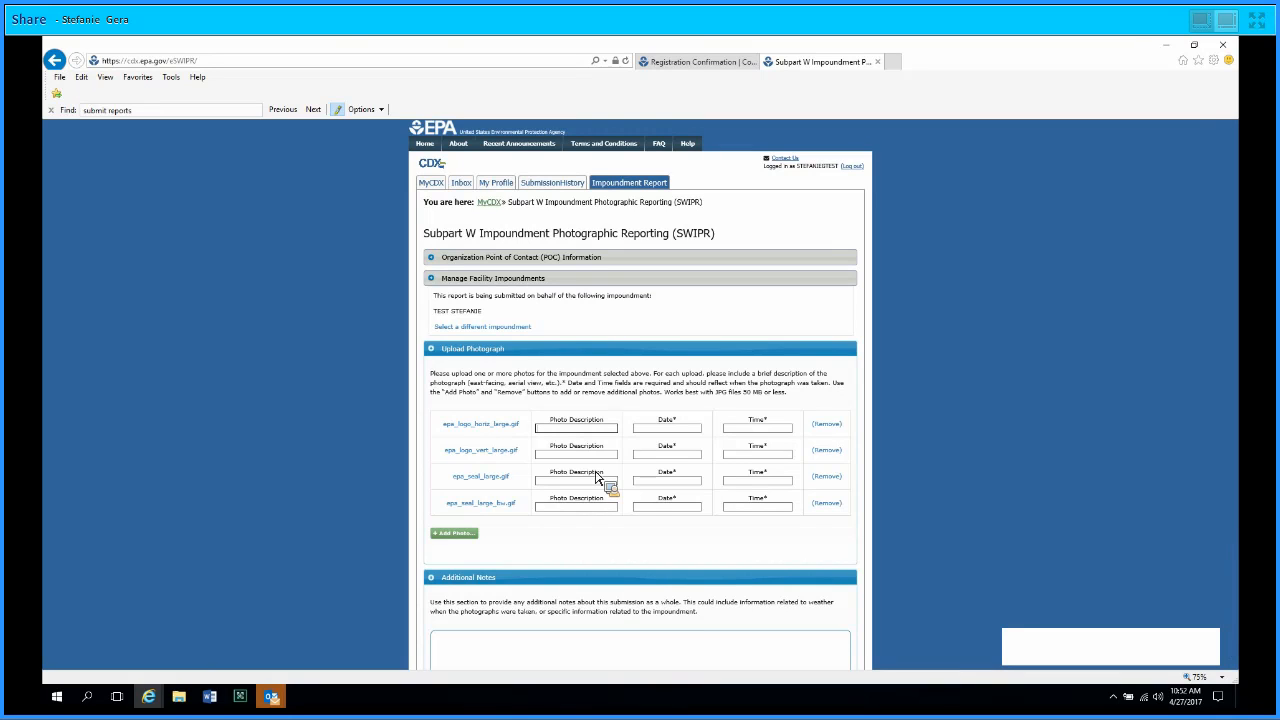
Step: Fill the four Photo Description fields: East facing, aerial view, West facing, Ground level
{"action": "type", "text": "ast facing"}
{"action": "left_click", "coordinate": [577, 455]}
{"action": "type", "text": "aerial view"}
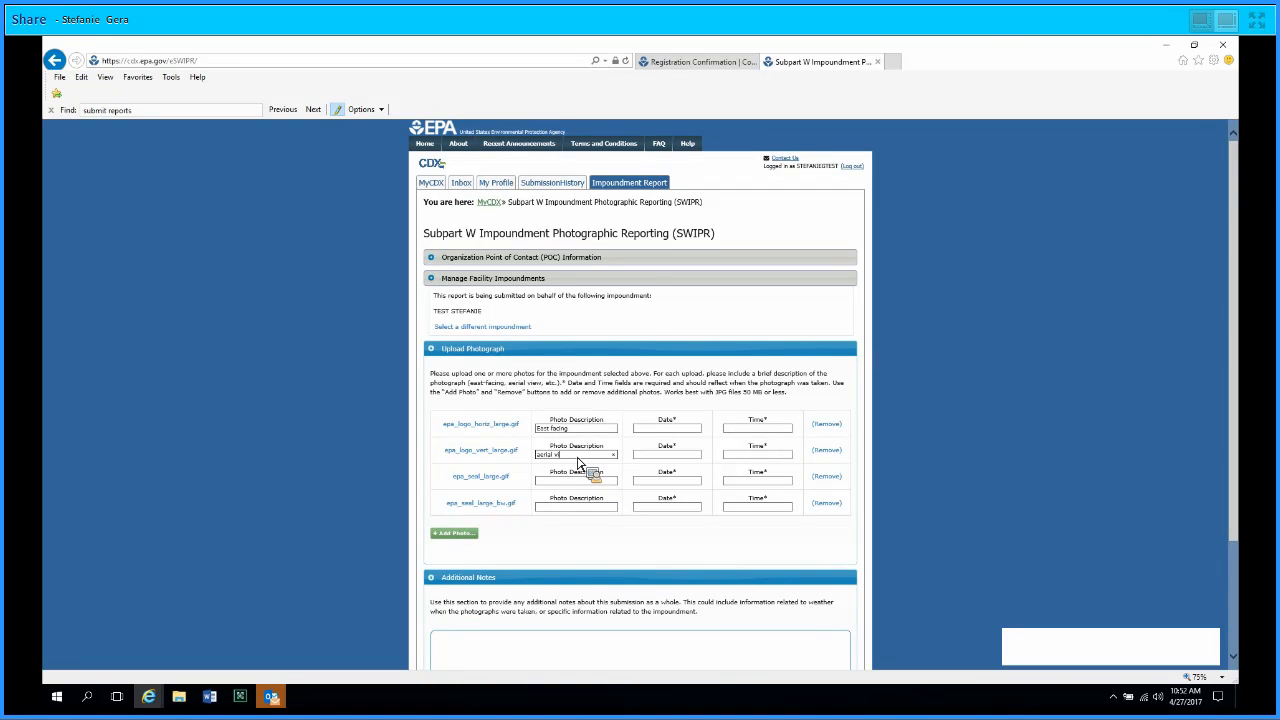
{"action": "left_click", "coordinate": [556, 481]}
{"action": "type", "text": "West facing"}
{"action": "left_click", "coordinate": [564, 507]}
{"action": "type", "text": "Ground level"}
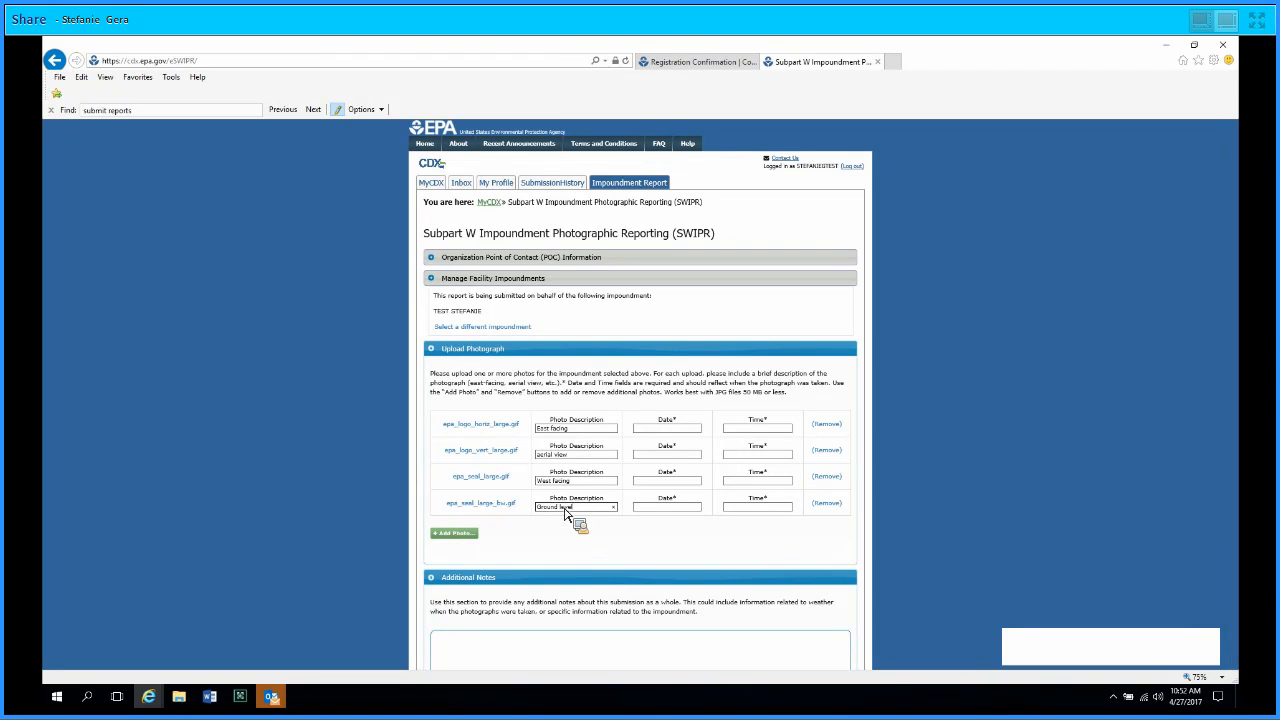
Step: Date the four photos 04/26/2017, 04/26/2017, 04/12/2017 and 04/03/2017
{"action": "left_click", "coordinate": [686, 430]}
{"action": "left_click", "coordinate": [706, 531]}
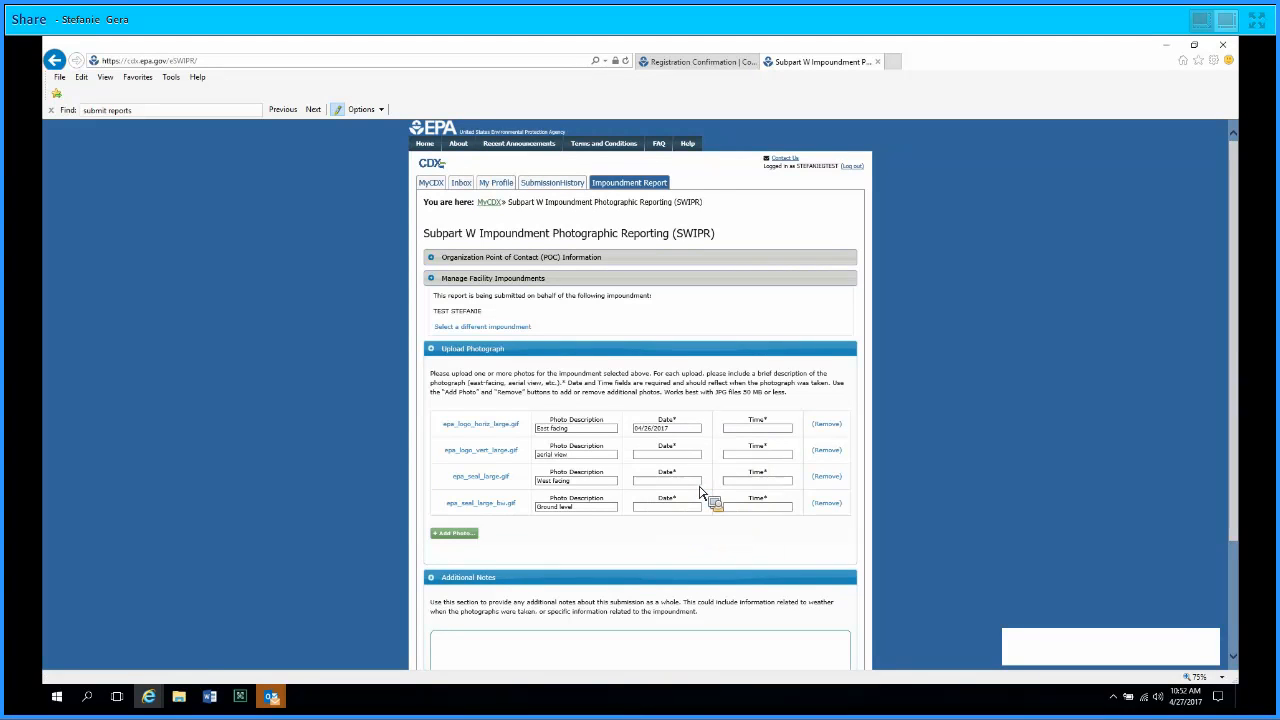
{"action": "left_click", "coordinate": [686, 455]}
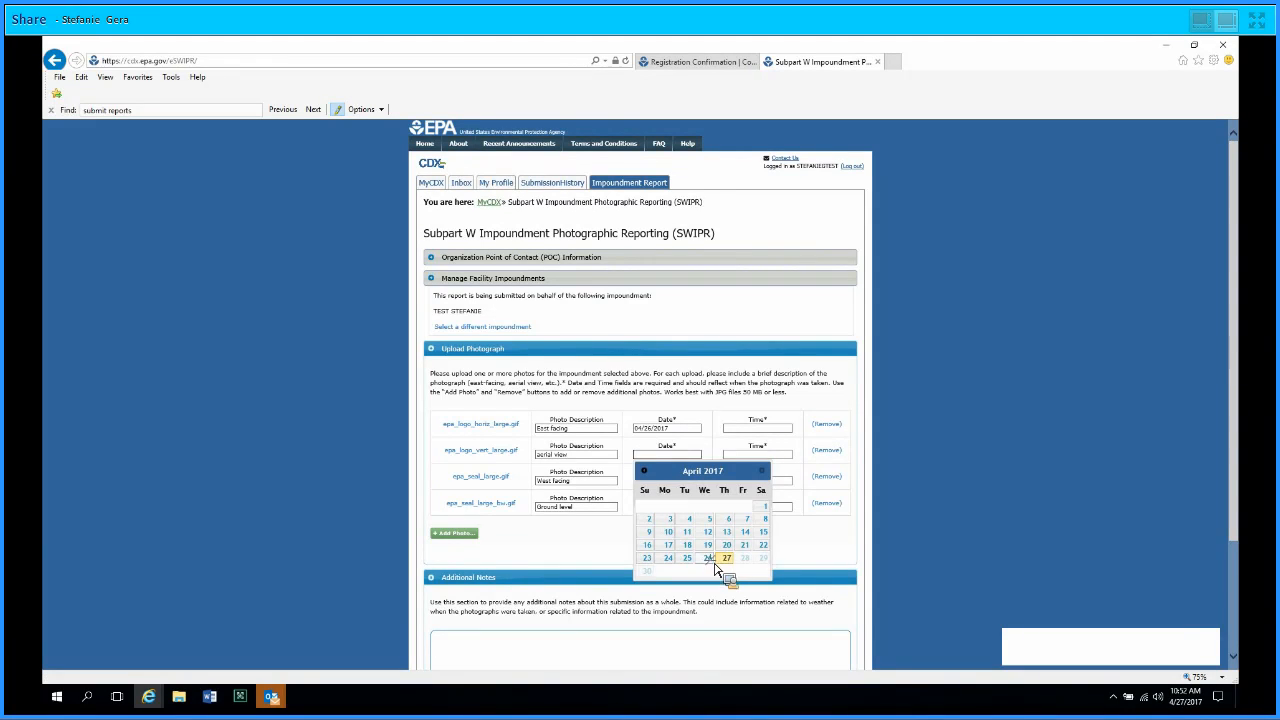
{"action": "left_click", "coordinate": [707, 557]}
{"action": "left_click", "coordinate": [668, 488]}
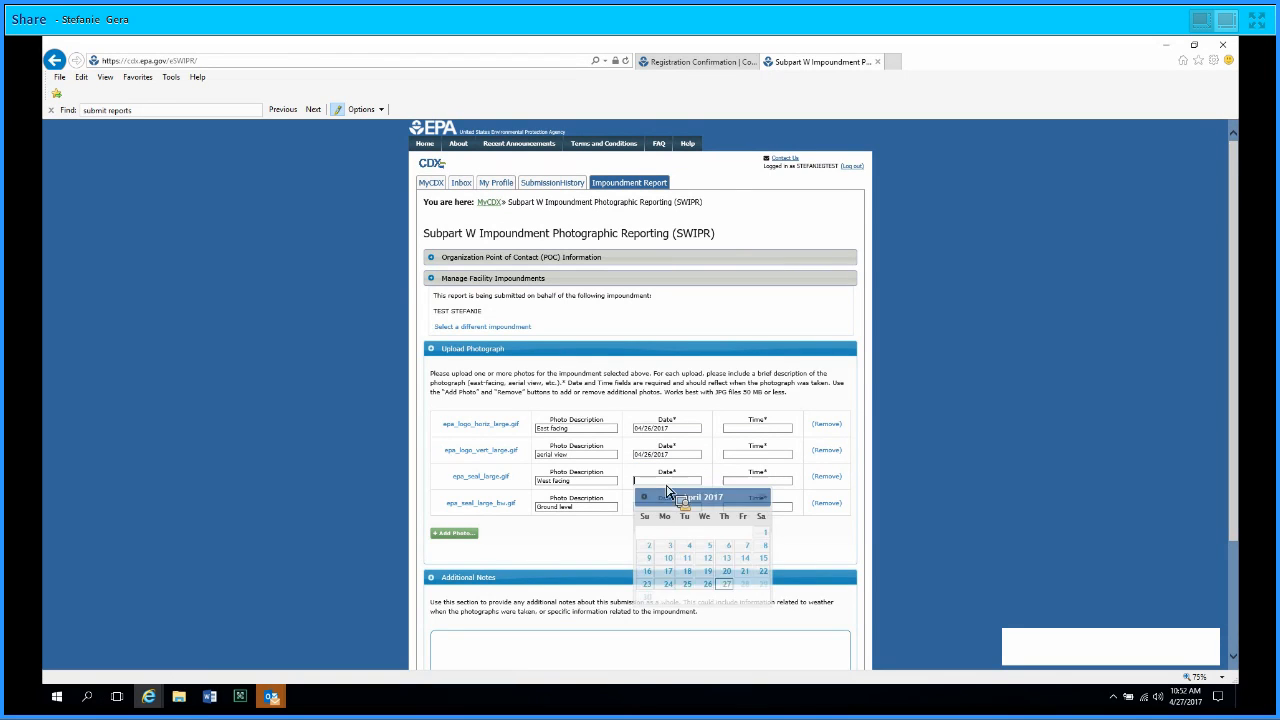
{"action": "left_click", "coordinate": [707, 557]}
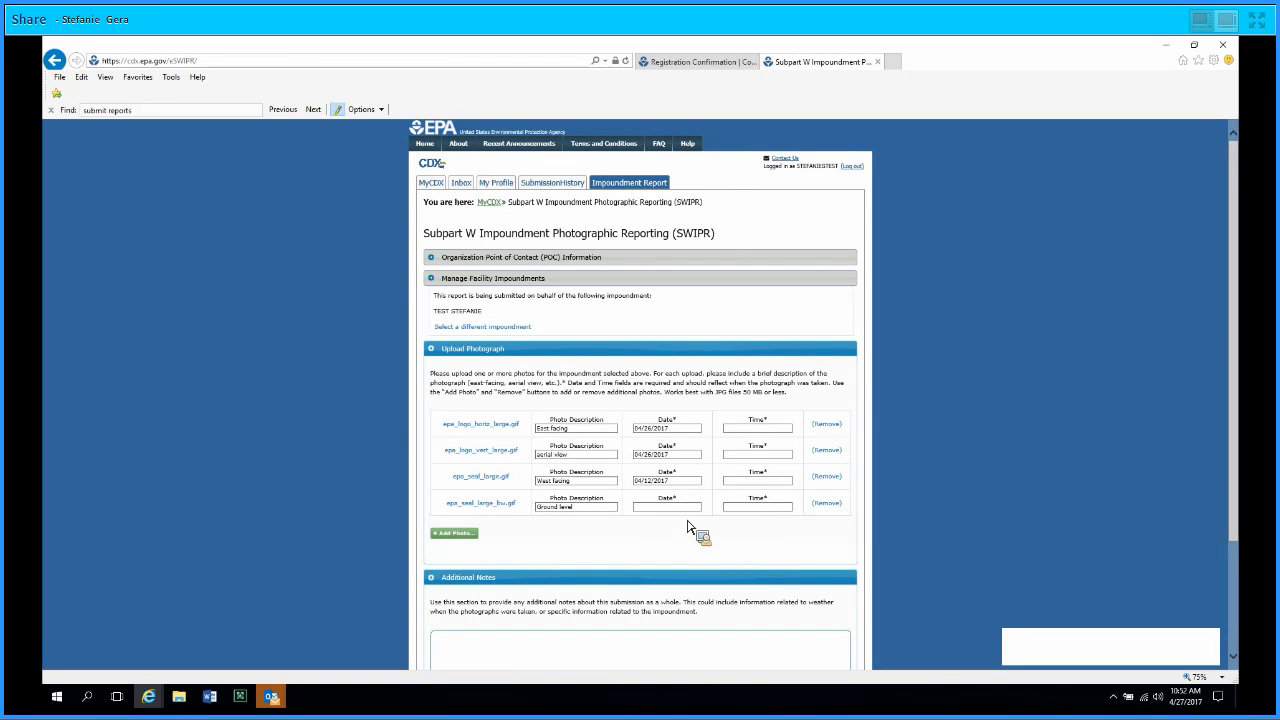
{"action": "left_click", "coordinate": [660, 512]}
{"action": "left_click", "coordinate": [668, 573]}
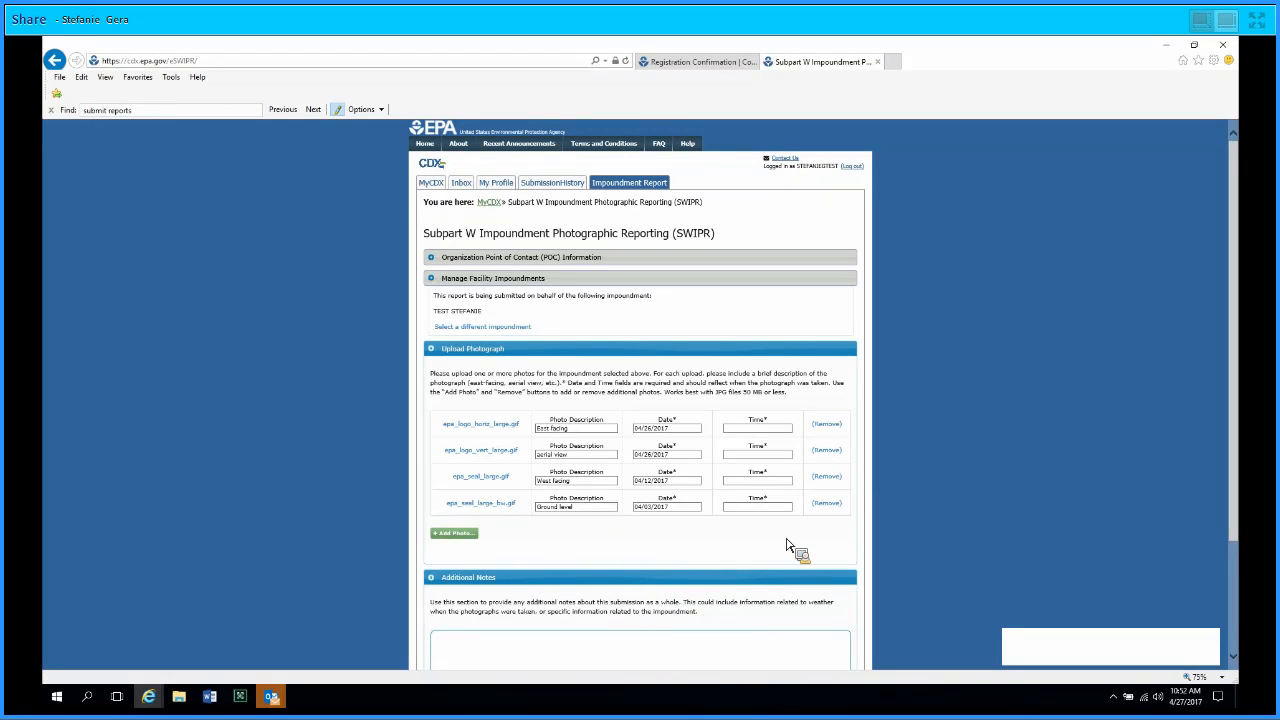
Step: Set the four photo times to 12:30am, 1:30am, 1:00am and 1:30am
{"action": "left_click", "coordinate": [751, 434]}
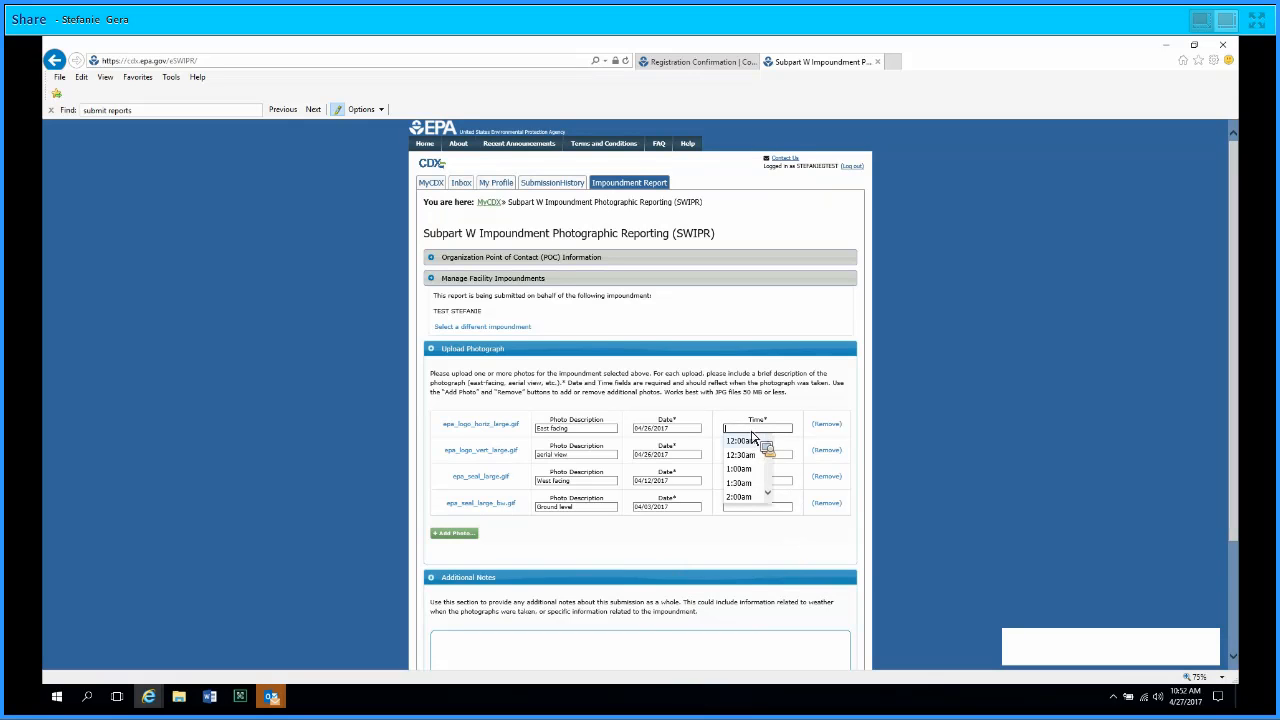
{"action": "left_click", "coordinate": [752, 460]}
{"action": "left_click", "coordinate": [752, 457]}
{"action": "left_click", "coordinate": [751, 503]}
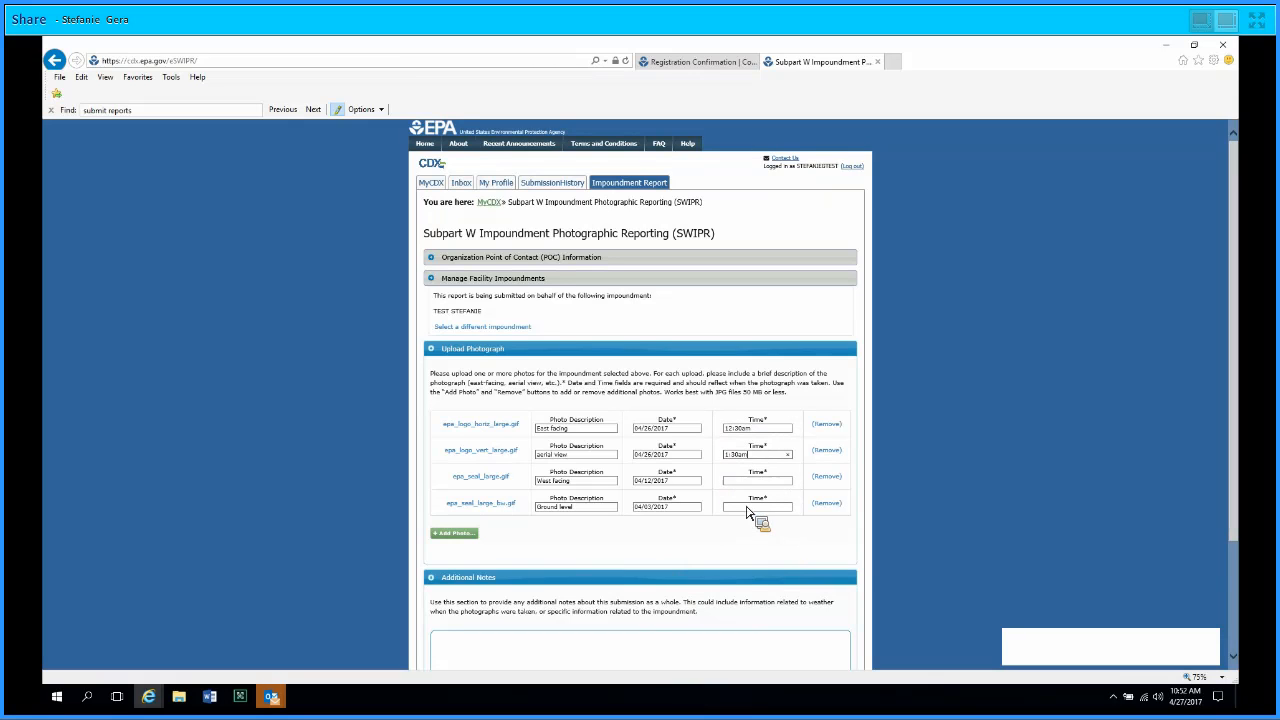
{"action": "left_click", "coordinate": [752, 482]}
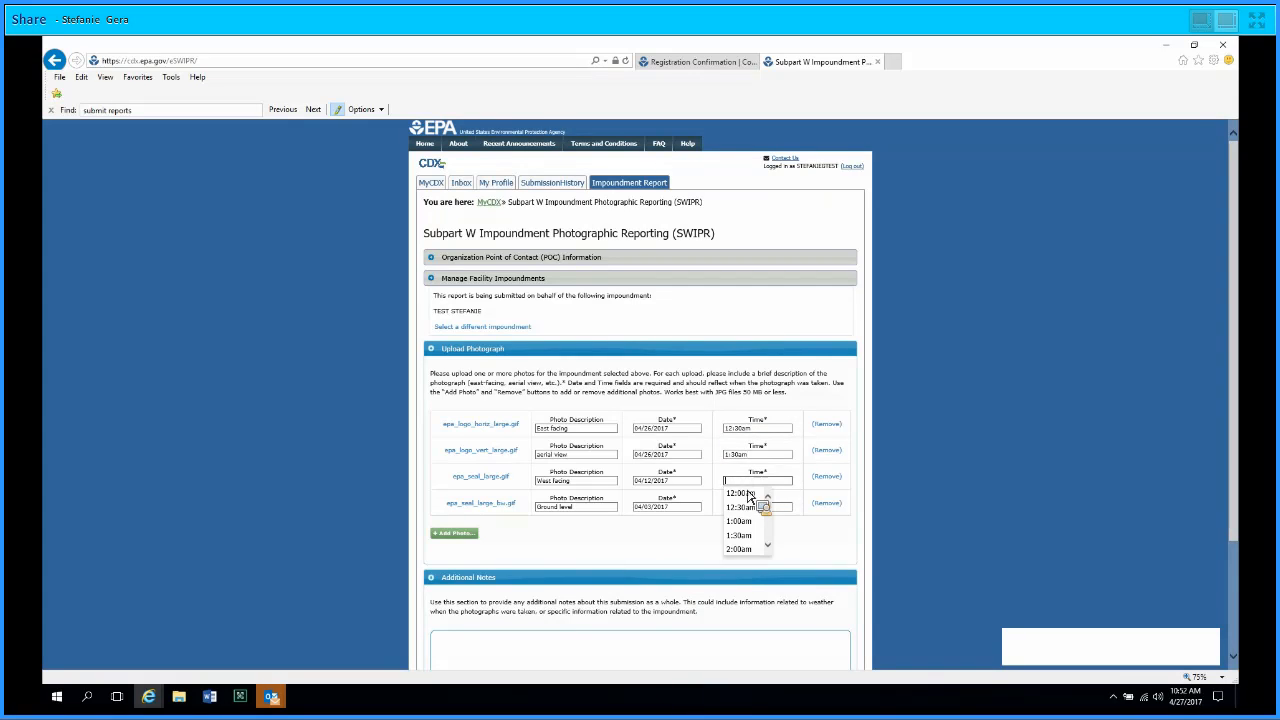
{"action": "left_click", "coordinate": [742, 527]}
{"action": "left_click", "coordinate": [752, 507]}
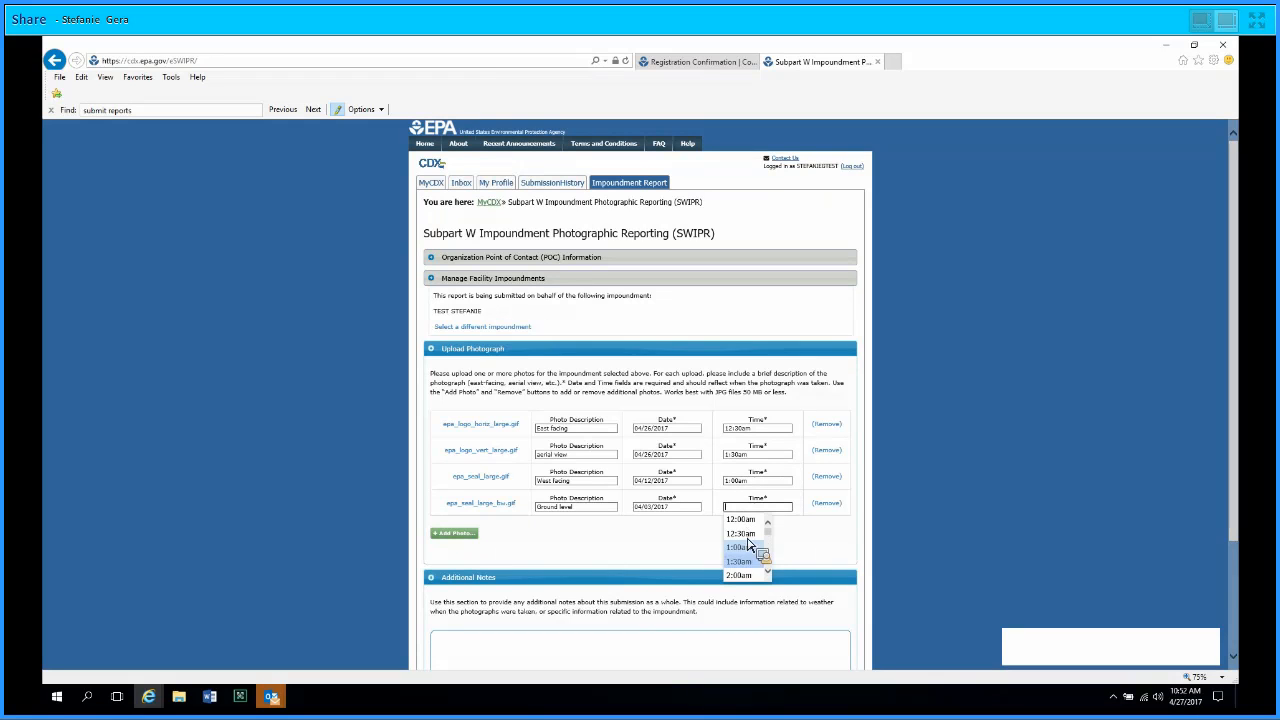
{"action": "left_click", "coordinate": [752, 563]}
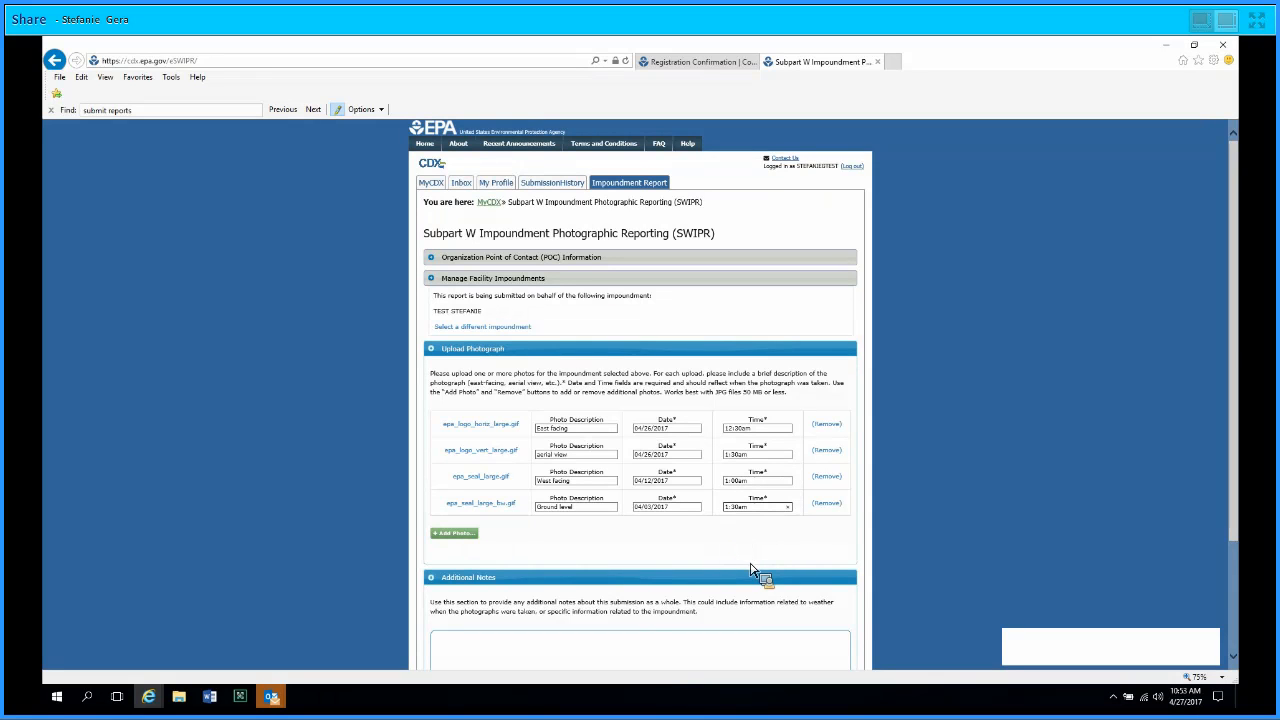
Step: Write "Hasn't rained in 2 weeks." in the Additional Notes box
{"action": "scroll", "coordinate": [1245, 530], "scroll_direction": "down", "scroll_amount": 2}
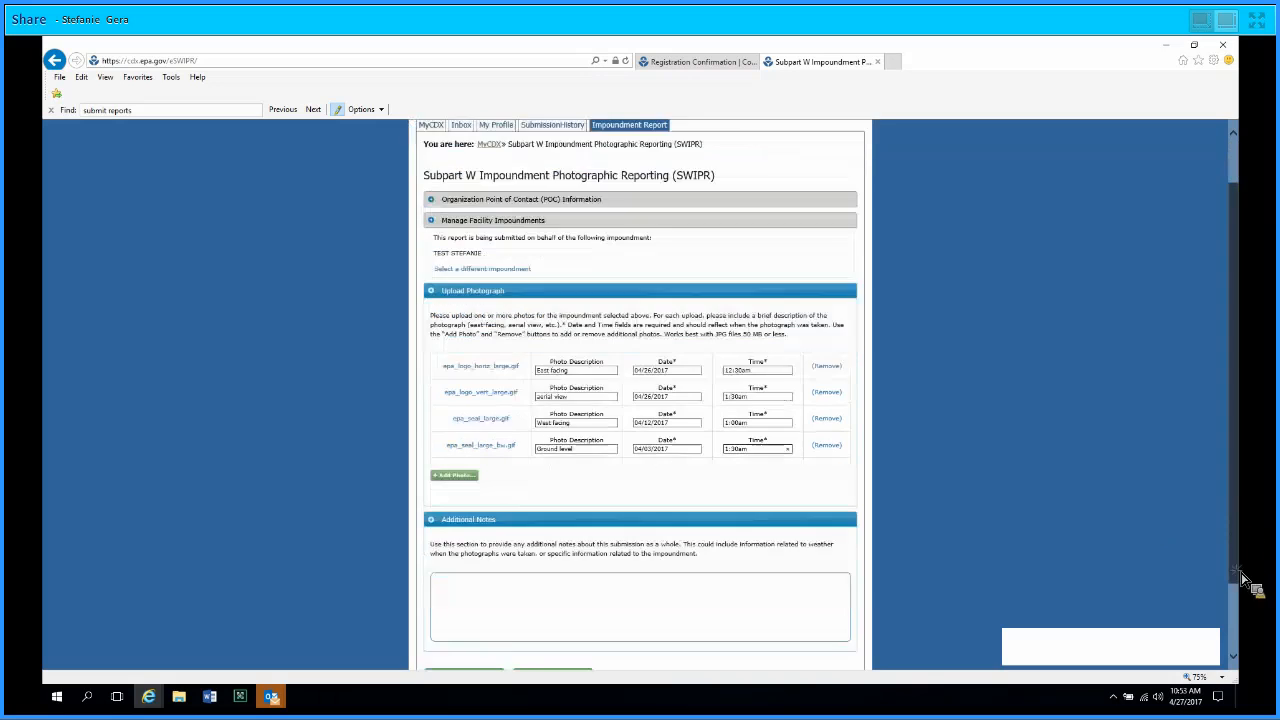
{"action": "left_click", "coordinate": [472, 546]}
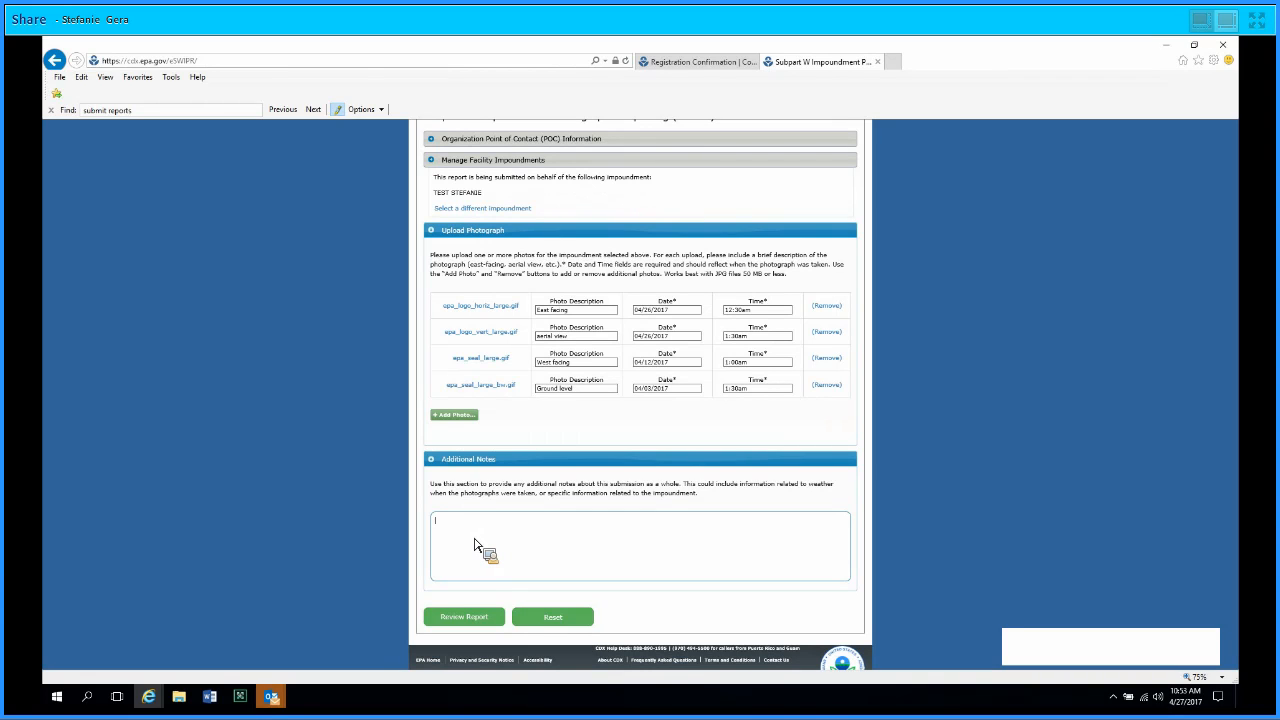
{"action": "type", "text": "Hi"}
{"action": "type", "text": "sn't rained "}
{"action": "type", "text": "in 2 weeks."}
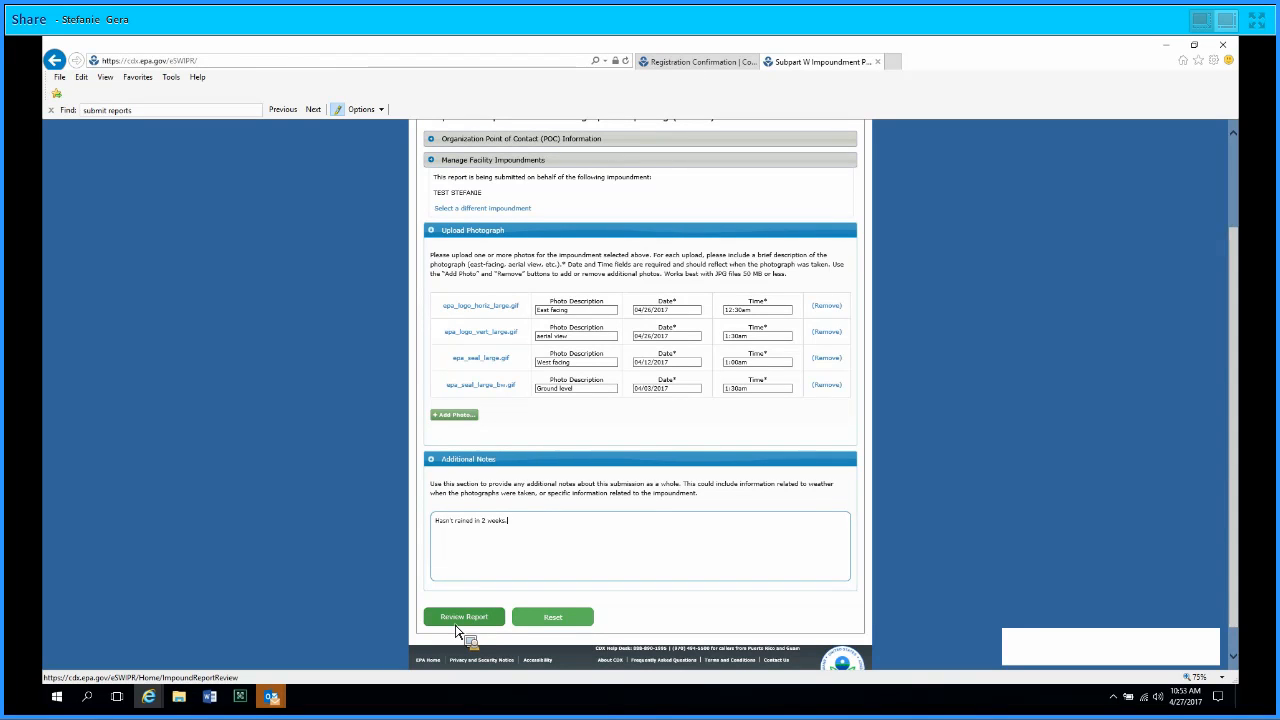
Step: Open the impoundment report review and set the certification statement toggle to Yes
{"action": "left_click", "coordinate": [457, 628]}
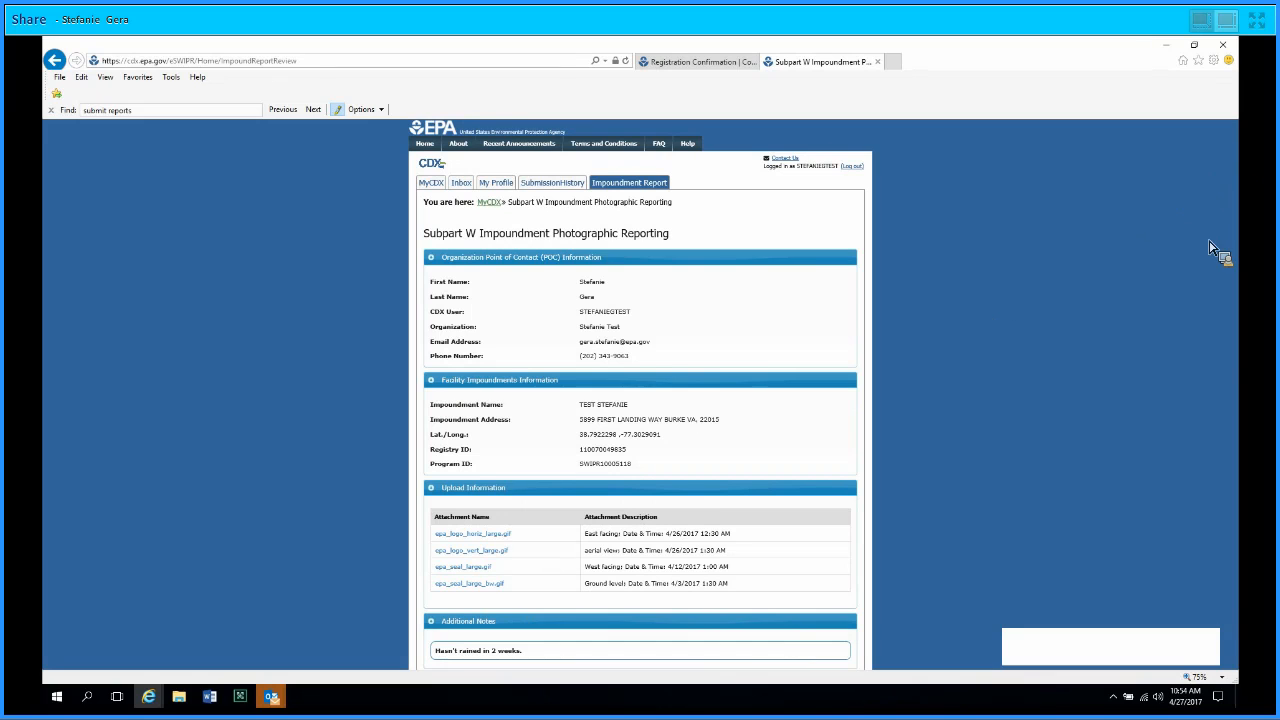
{"action": "scroll", "coordinate": [1120, 298], "scroll_direction": "down", "scroll_amount": 1}
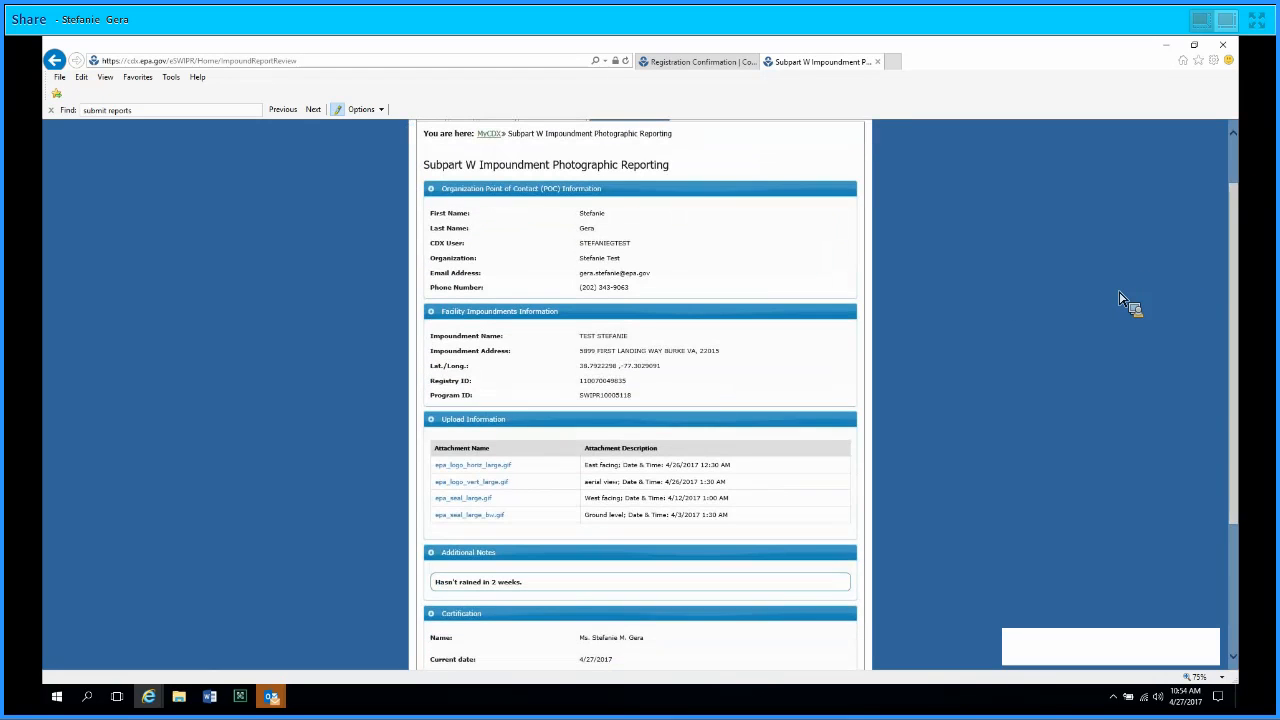
{"action": "scroll", "coordinate": [1120, 298], "scroll_direction": "down", "scroll_amount": 1}
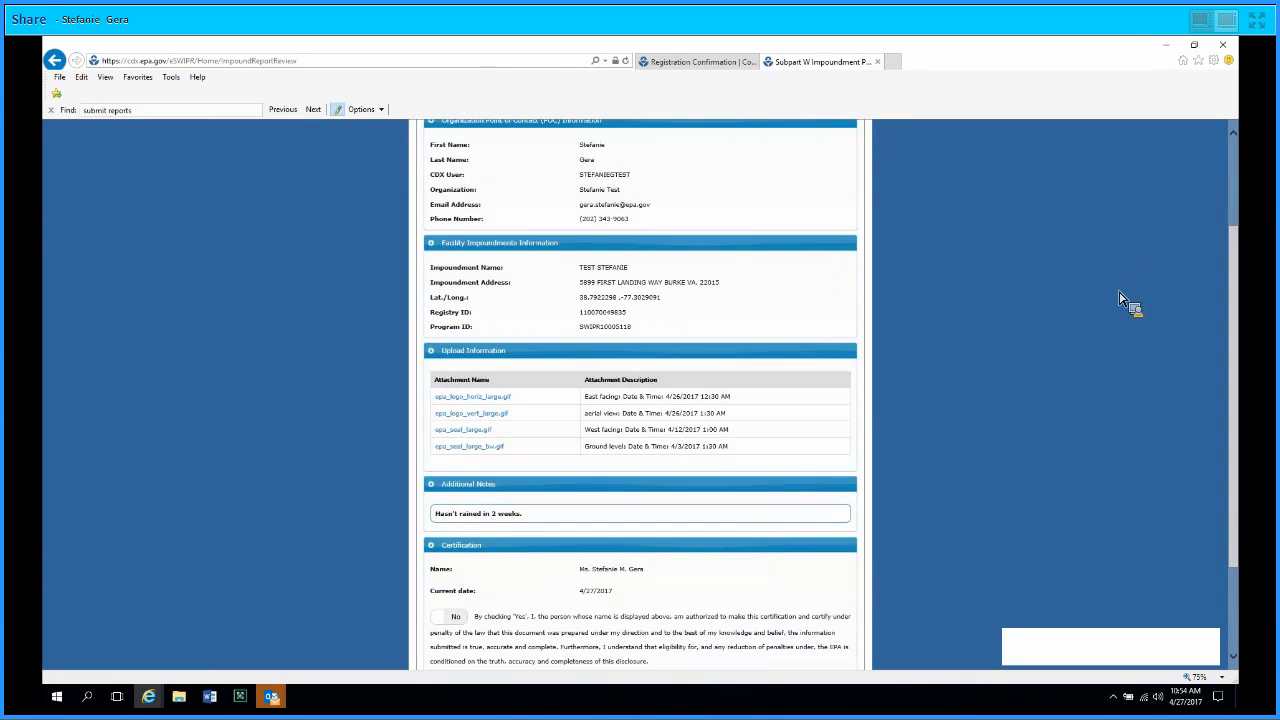
{"action": "scroll", "coordinate": [1120, 298], "scroll_direction": "down", "scroll_amount": 2}
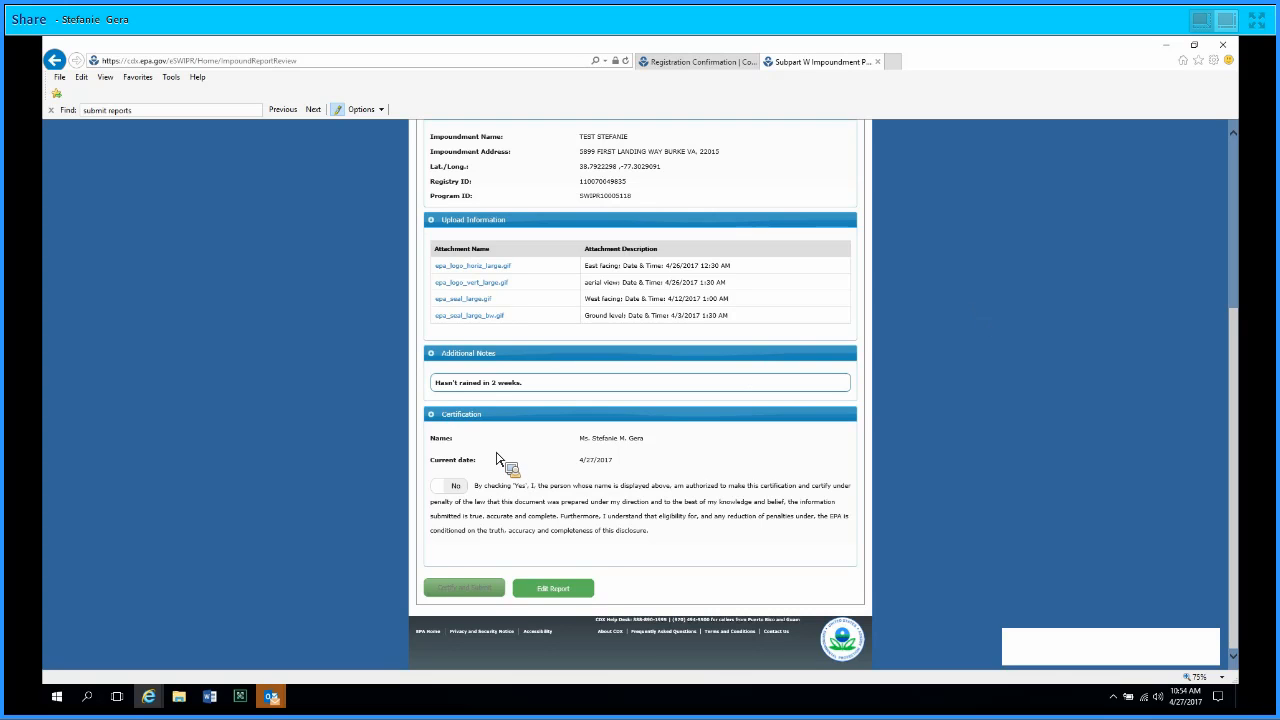
{"action": "left_click", "coordinate": [450, 490]}
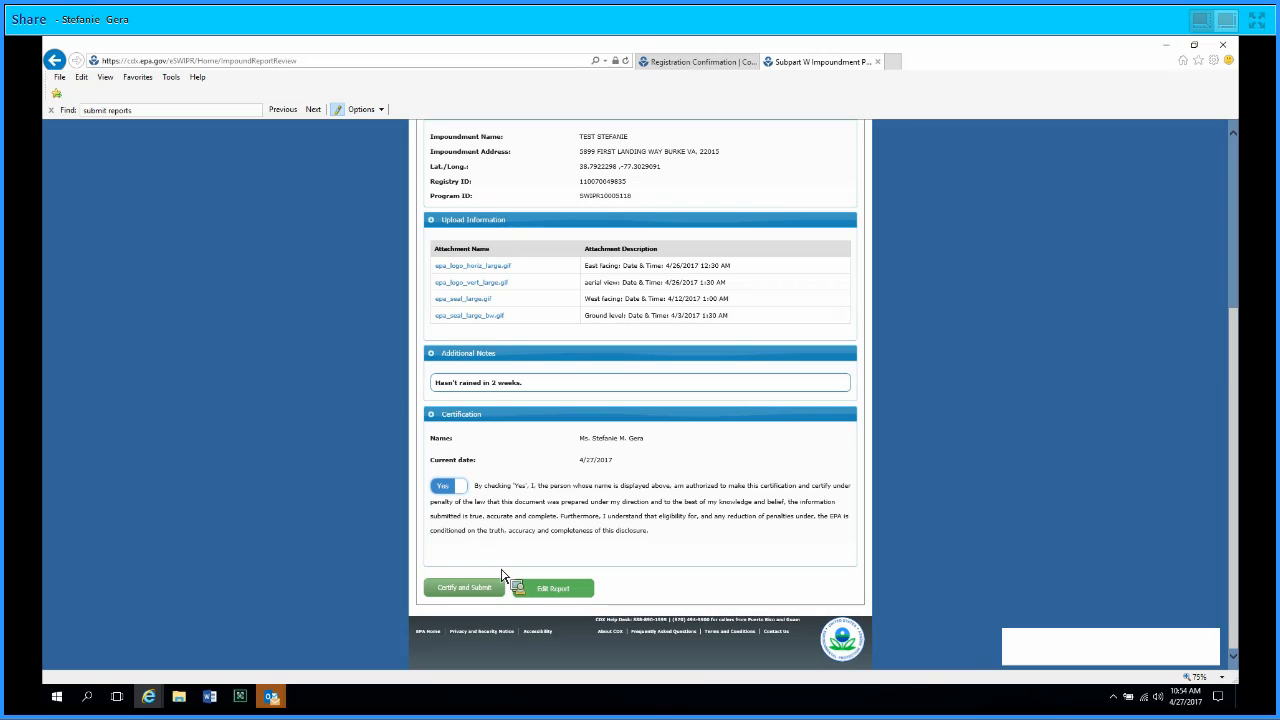
Step: Begin Certify and Submit and log in with the account password
{"action": "left_click", "coordinate": [478, 592]}
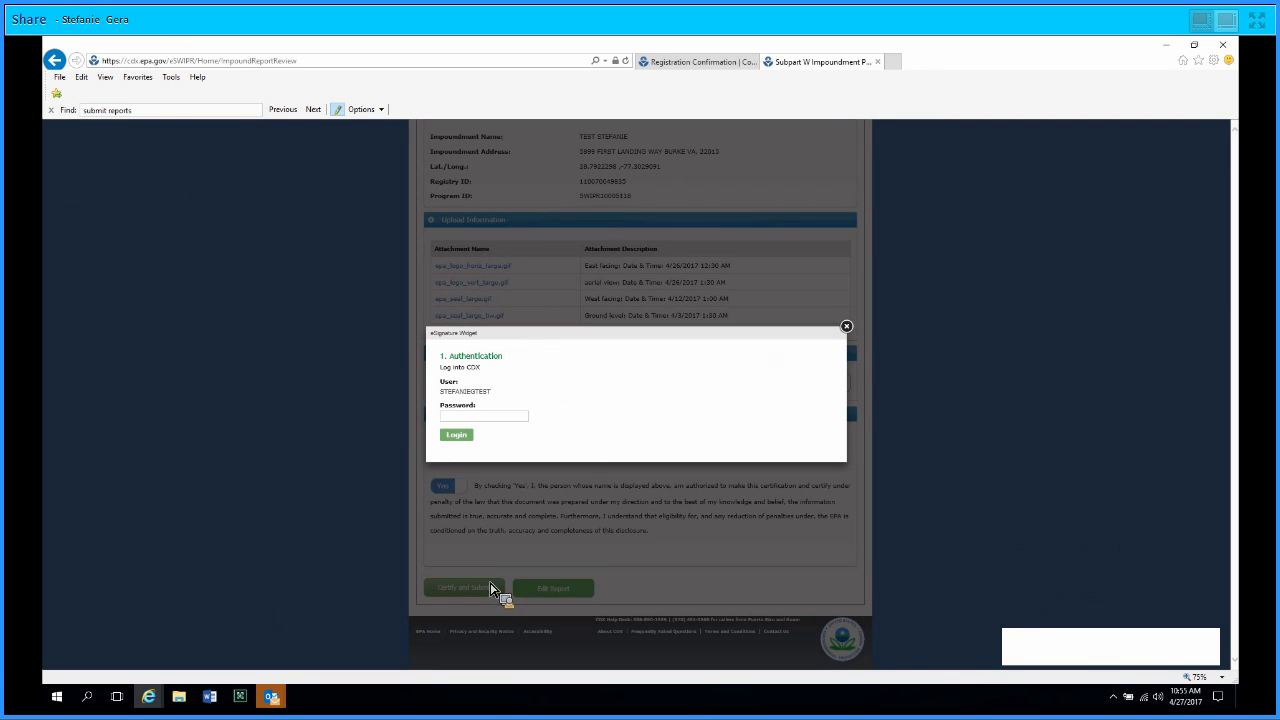
{"action": "left_click", "coordinate": [475, 417]}
{"action": "type", "text": "•••••••"}
{"action": "left_click", "coordinate": [465, 435]}
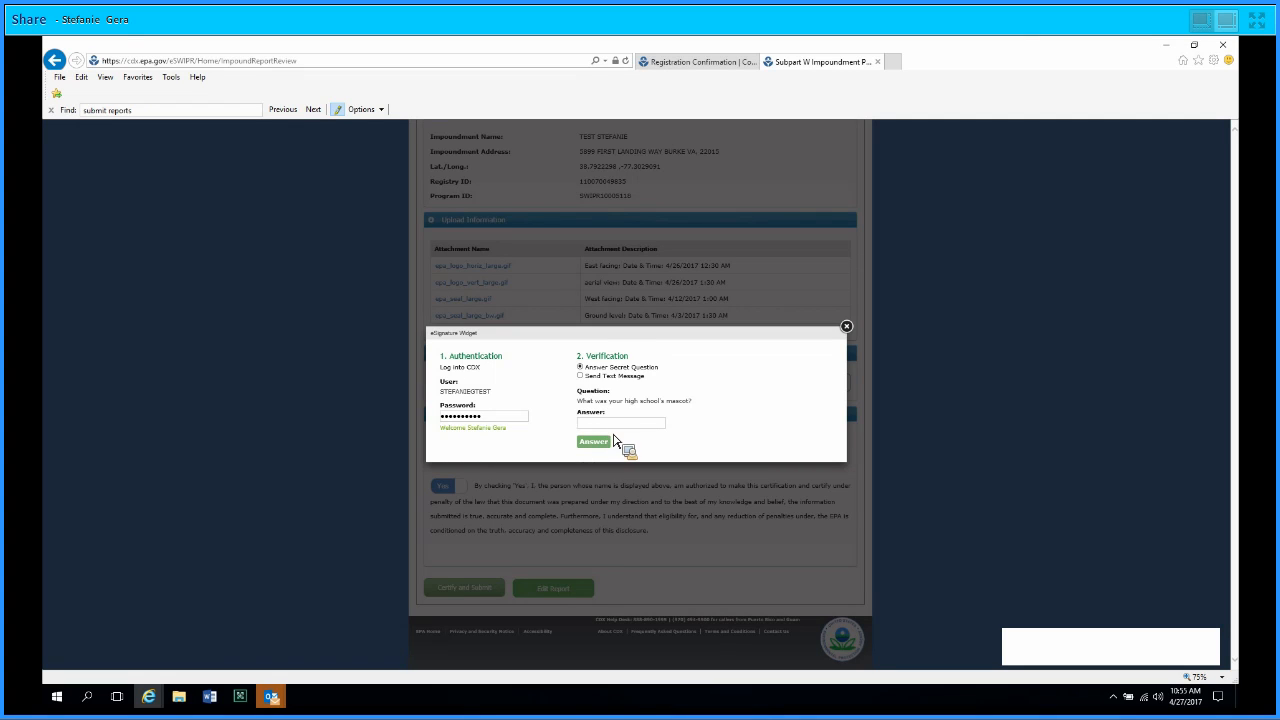
Step: Enter the security question answer, then e-sign to submit the report
{"action": "left_click", "coordinate": [600, 446]}
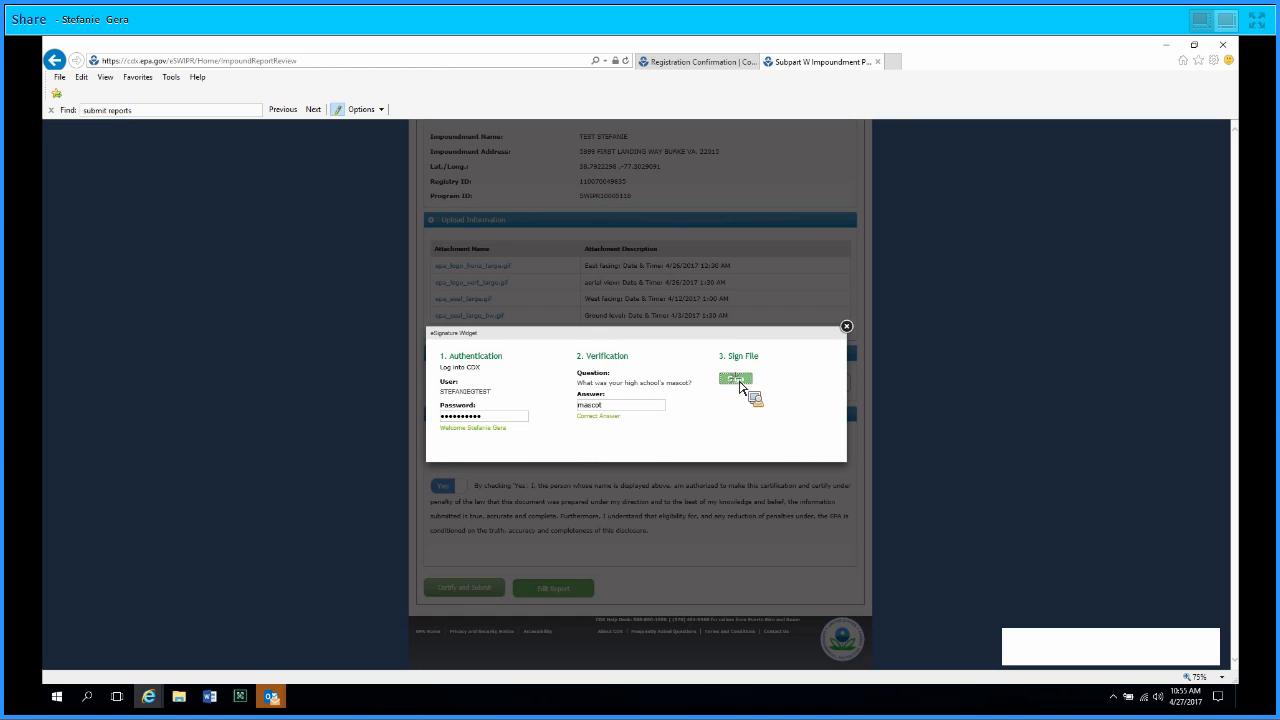
{"action": "left_click", "coordinate": [737, 379]}
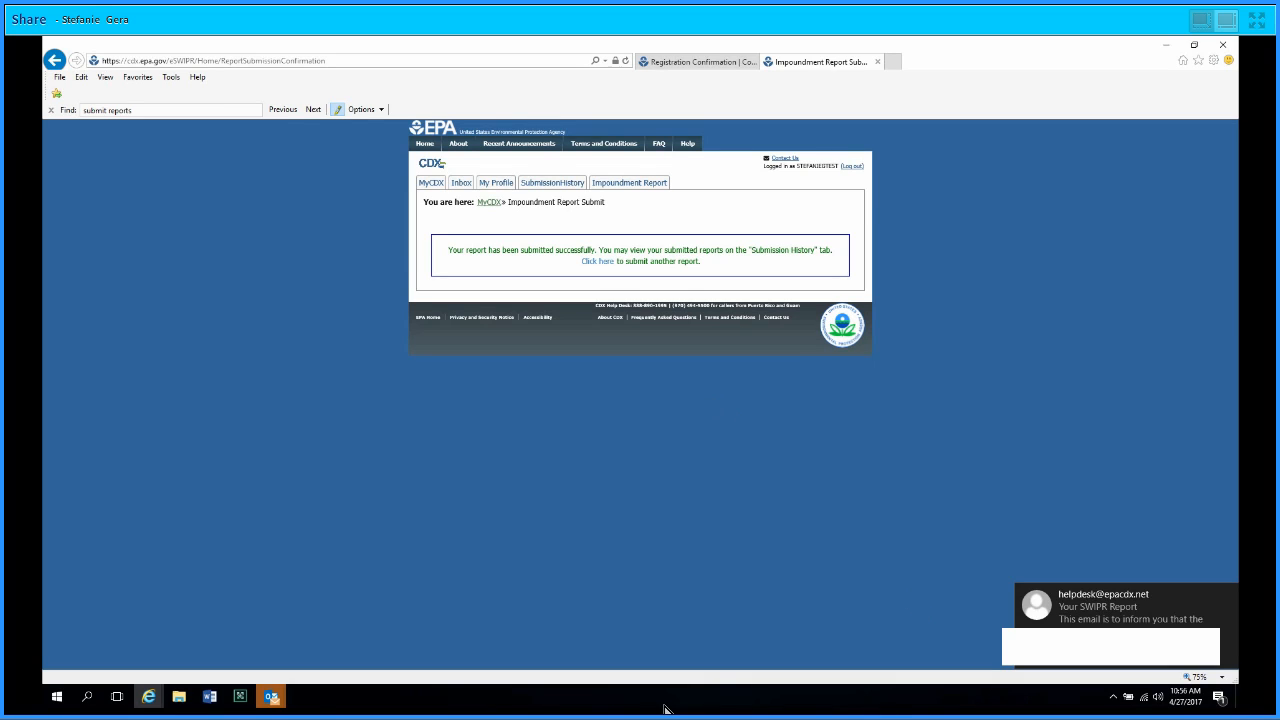
Step: Once the submission confirmation appears, switch away from the browser via the taskbar
{"action": "left_click", "coordinate": [245, 699]}
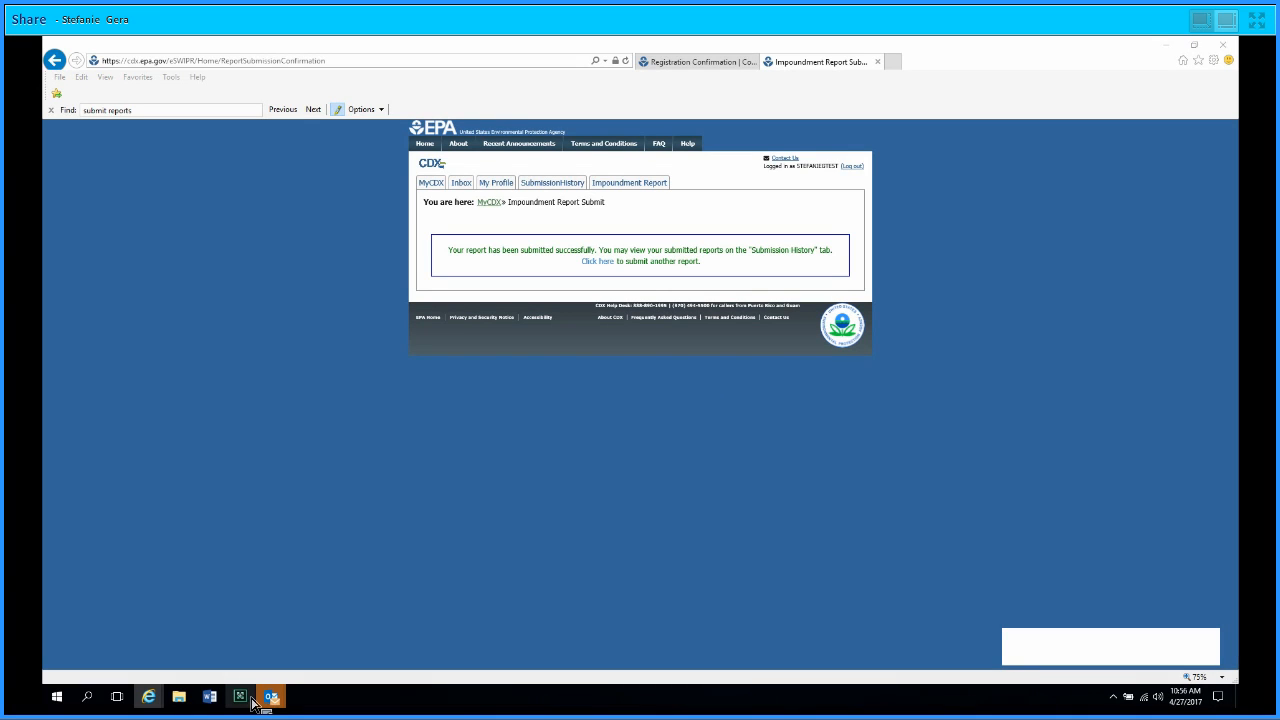